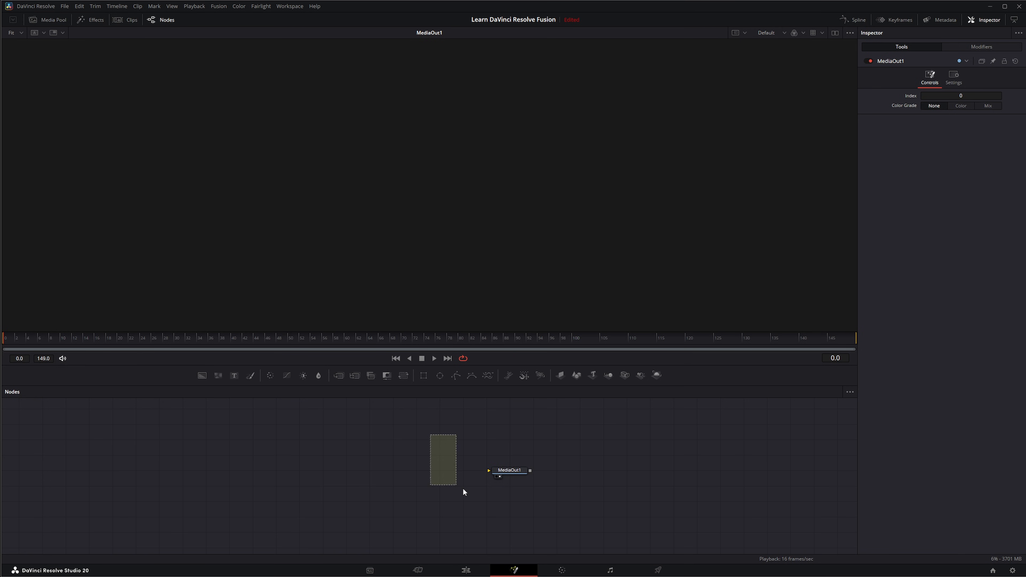
- On the Edit page, import the two dance clips and place the 352525655 clip on Video 1 directly after Fusion Composition 1
{"action": "left_click_drag", "start_coordinate": [463, 487], "coordinate": [565, 496]}
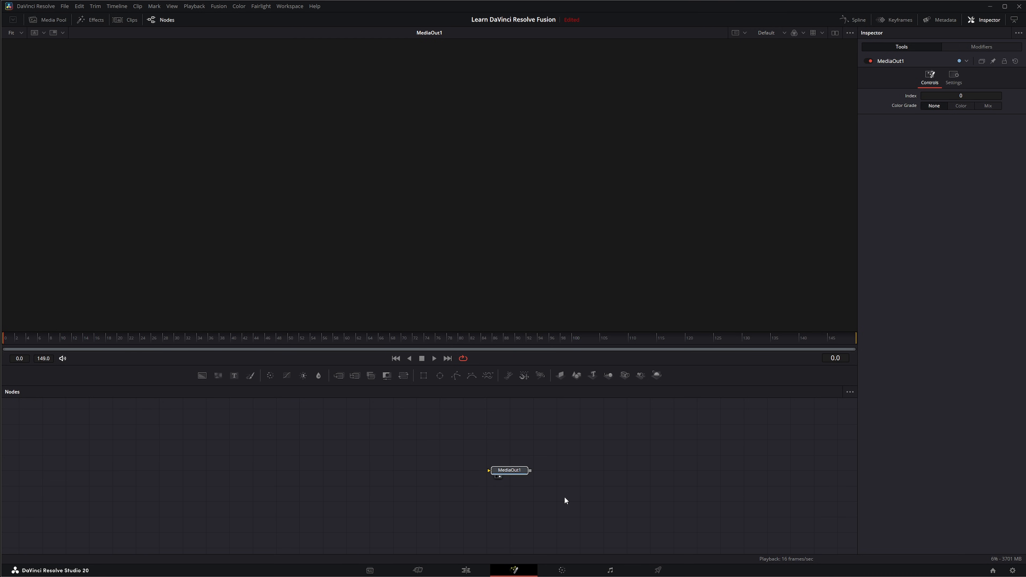
{"action": "left_click", "coordinate": [465, 570]}
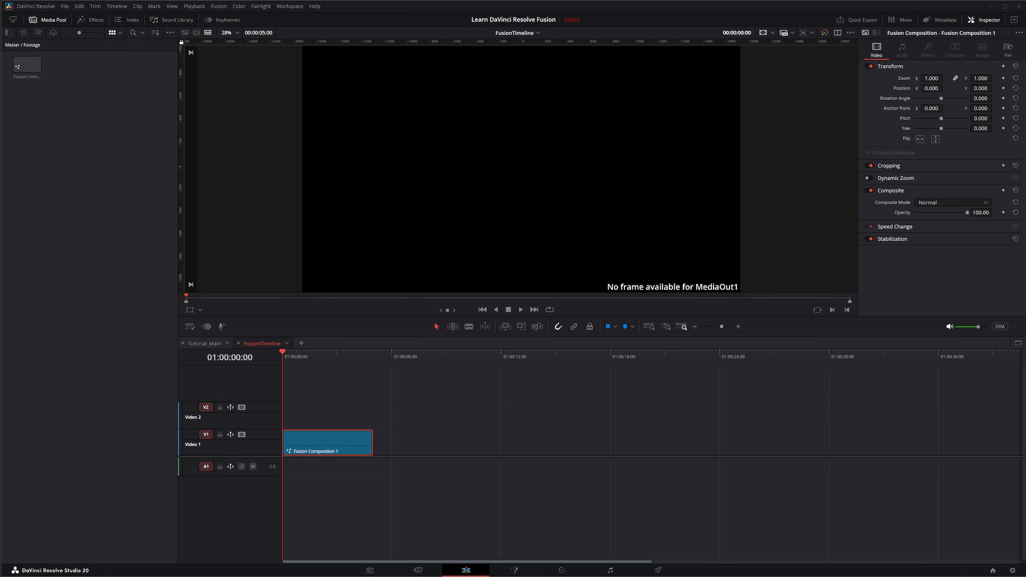
{"action": "left_click_drag", "start_coordinate": [1025, 263], "coordinate": [82, 206]}
{"action": "left_click_drag", "start_coordinate": [68, 68], "coordinate": [376, 447]}
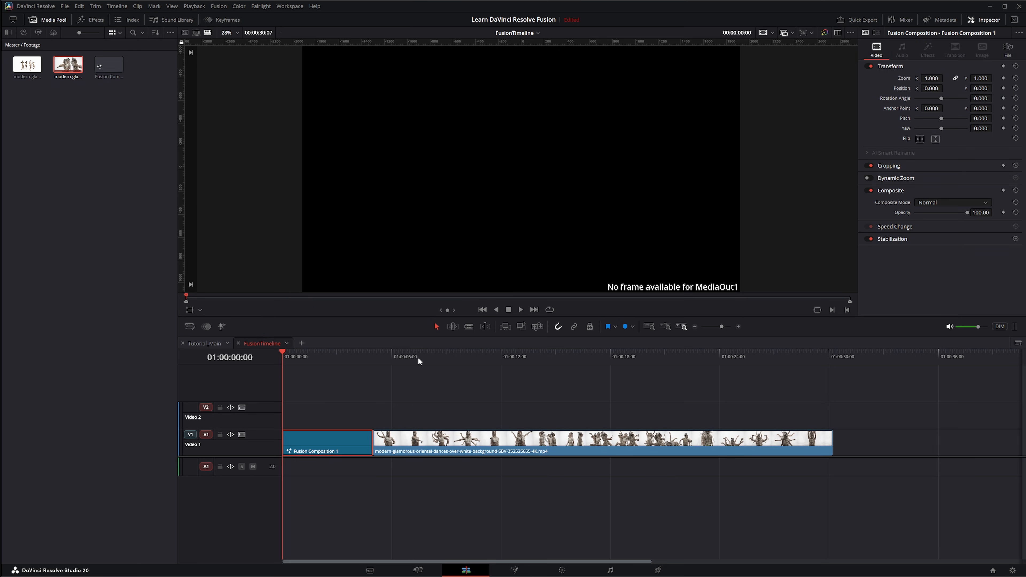
- Open the dance clip on Video 1 in the Fusion page and select its MediaIn1 and MediaOut1 nodes
{"action": "left_click", "coordinate": [418, 359]}
{"action": "left_click", "coordinate": [459, 451]}
{"action": "left_click", "coordinate": [521, 569]}
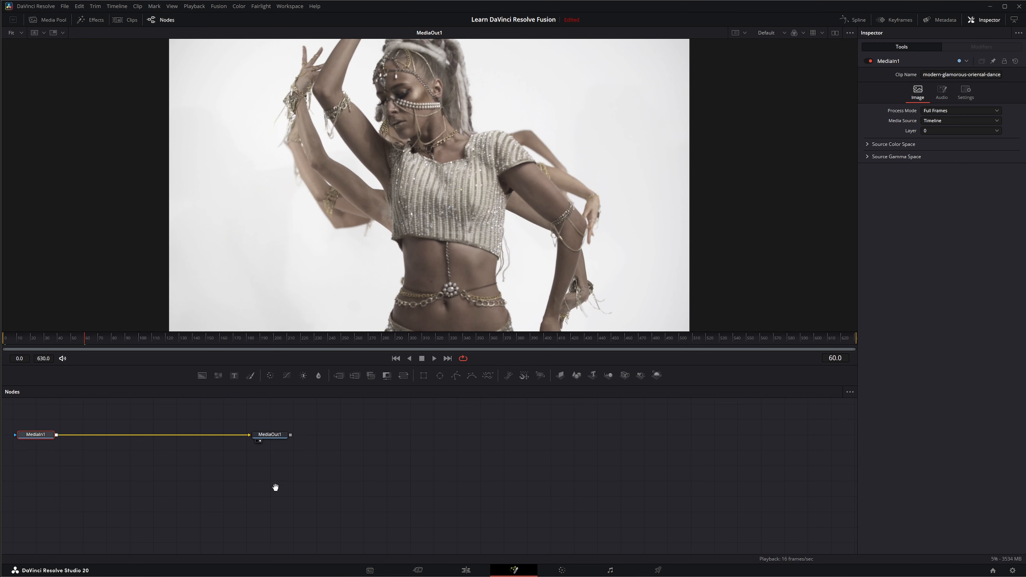
{"action": "left_click_drag", "start_coordinate": [276, 487], "coordinate": [356, 520]}
{"action": "left_click_drag", "start_coordinate": [90, 434], "coordinate": [413, 493]}
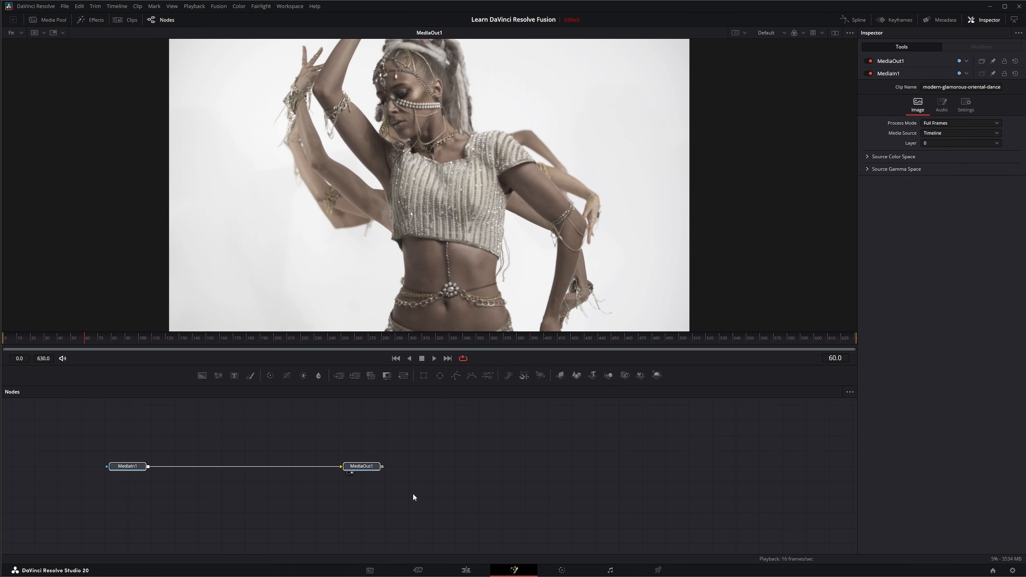
- Place the second dance clip on Video 2 above the first and trim the lower clip's end to match it
{"action": "left_click", "coordinate": [467, 570]}
{"action": "left_click_drag", "start_coordinate": [27, 64], "coordinate": [375, 418]}
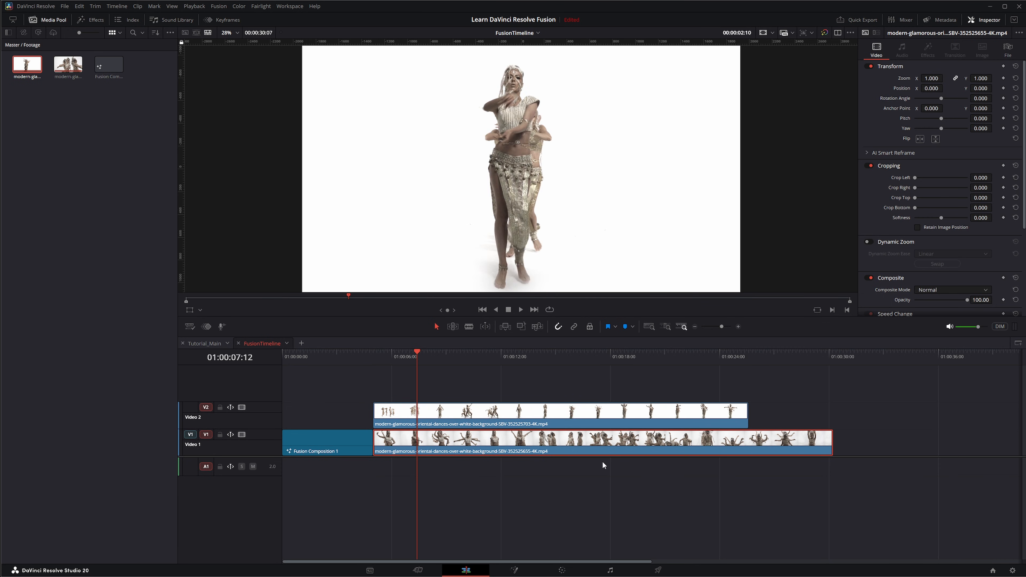
{"action": "left_click_drag", "start_coordinate": [829, 437], "coordinate": [748, 437]}
- Combine the two stacked dance clips into a new Fusion clip and open it in the Fusion page
{"action": "left_click", "coordinate": [490, 418]}
{"action": "left_click", "coordinate": [513, 445], "text": "ctrl"}
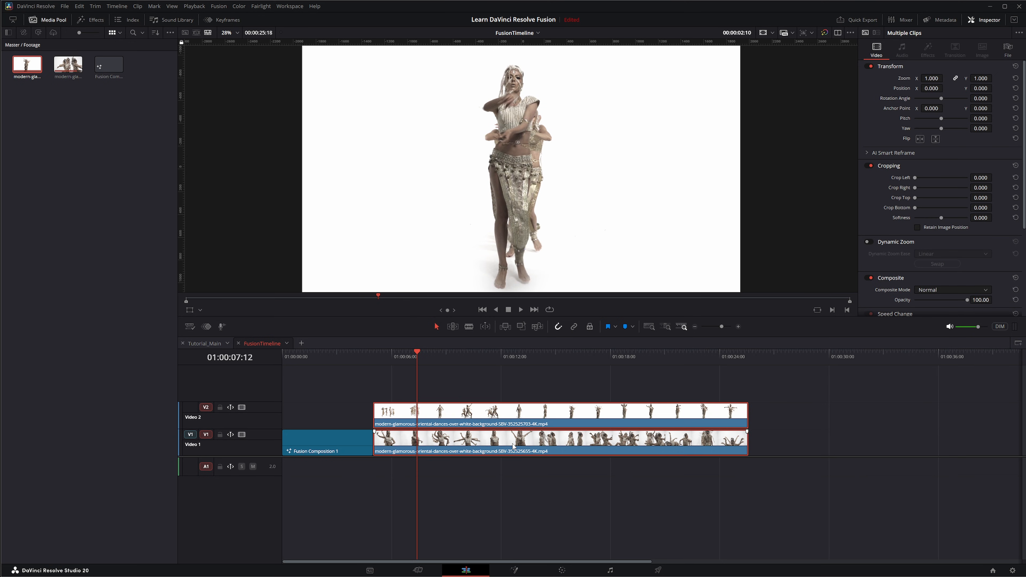
{"action": "right_click", "coordinate": [493, 416]}
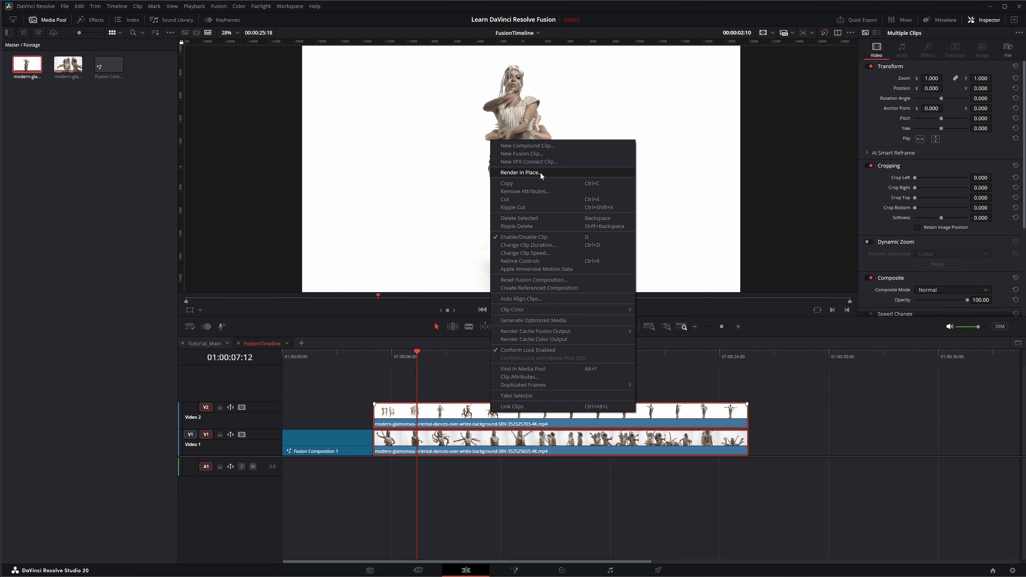
{"action": "left_click", "coordinate": [539, 151]}
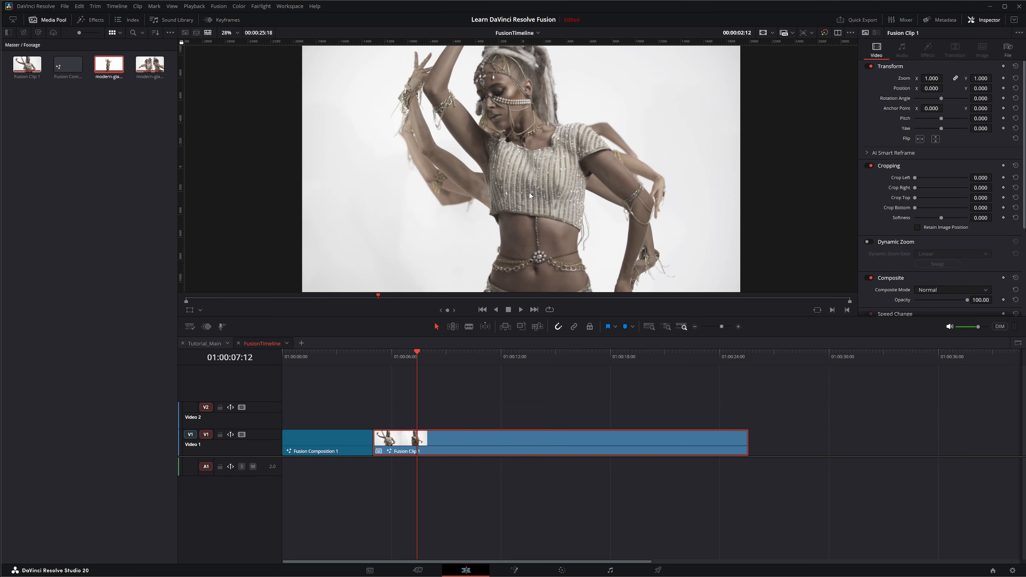
{"action": "left_click", "coordinate": [516, 570]}
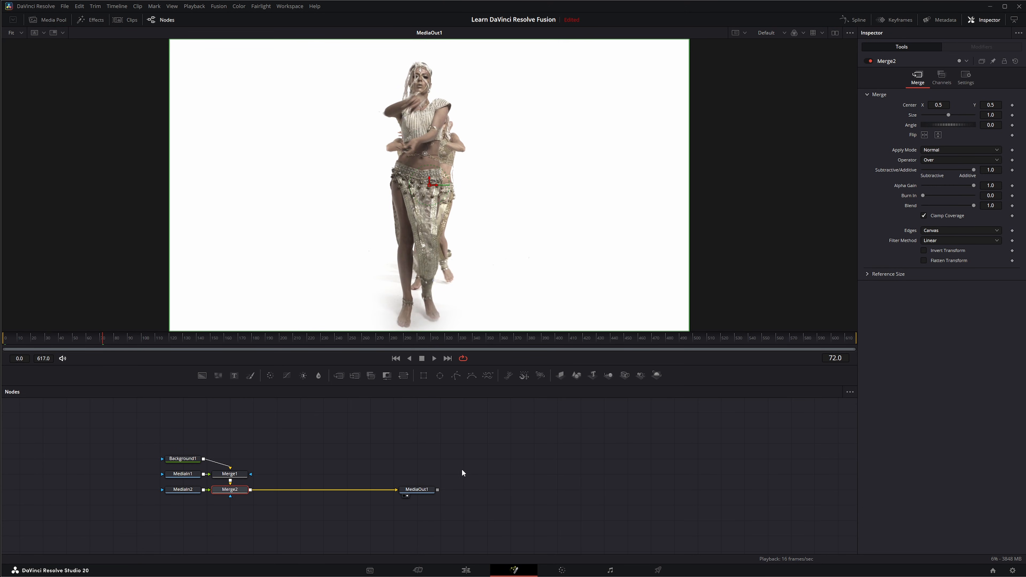
- Delete the Background1 and Merge1 nodes and connect MediaIn1 directly to Merge2's background input
{"action": "left_click_drag", "start_coordinate": [184, 458], "coordinate": [232, 462]}
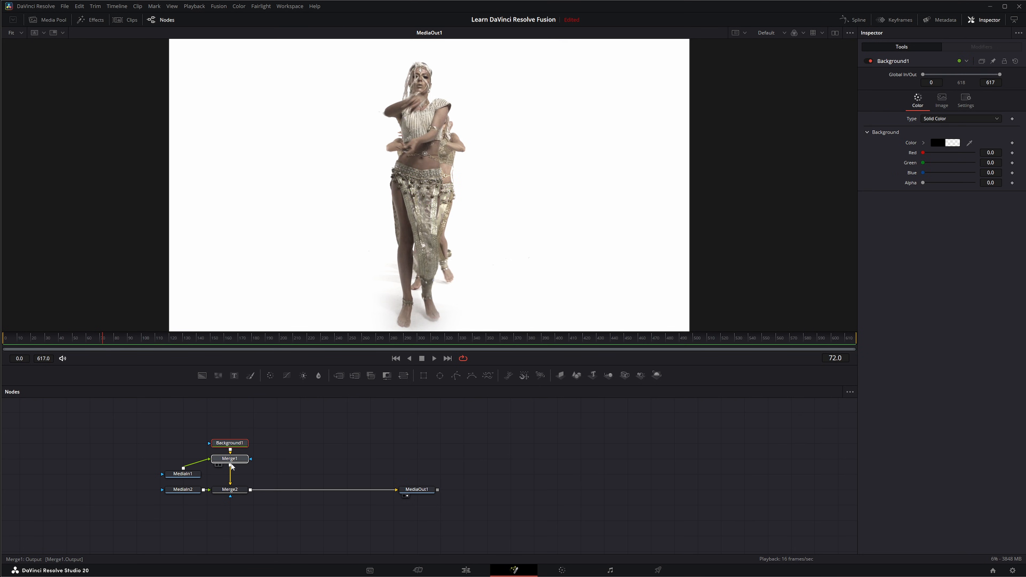
{"action": "left_click_drag", "start_coordinate": [193, 431], "coordinate": [265, 465]}
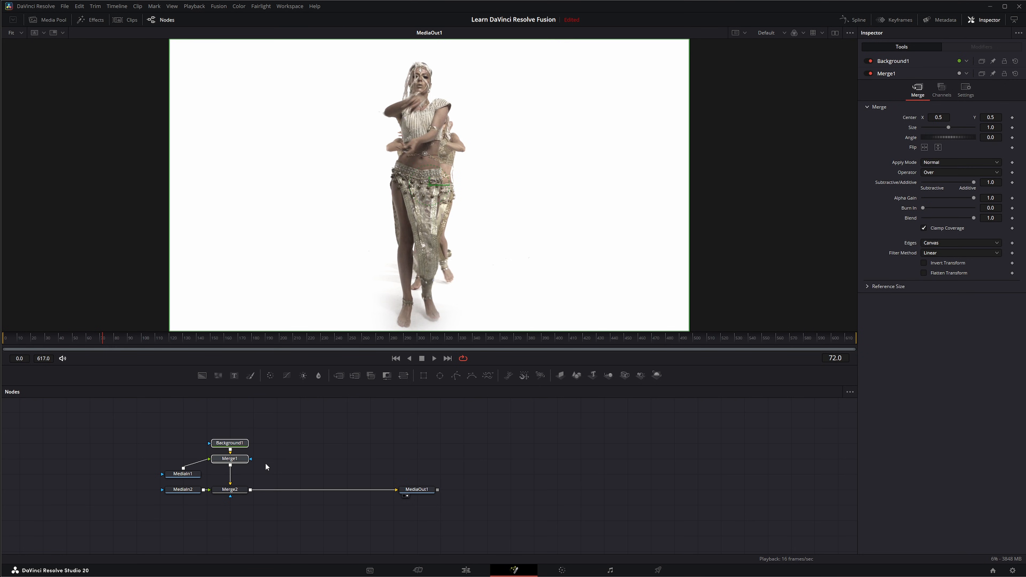
{"action": "key", "text": "Delete"}
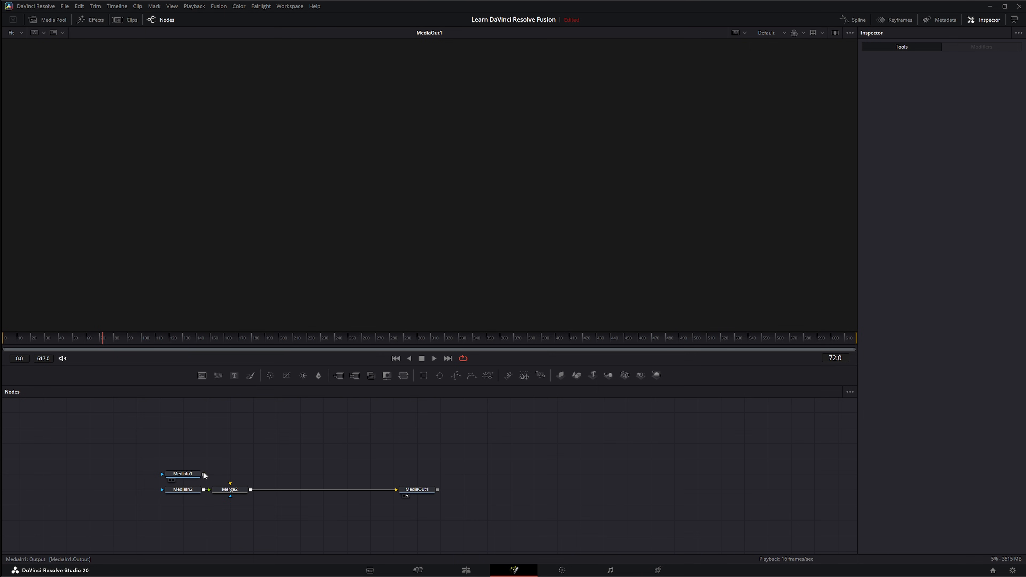
{"action": "left_click_drag", "start_coordinate": [203, 473], "coordinate": [232, 489]}
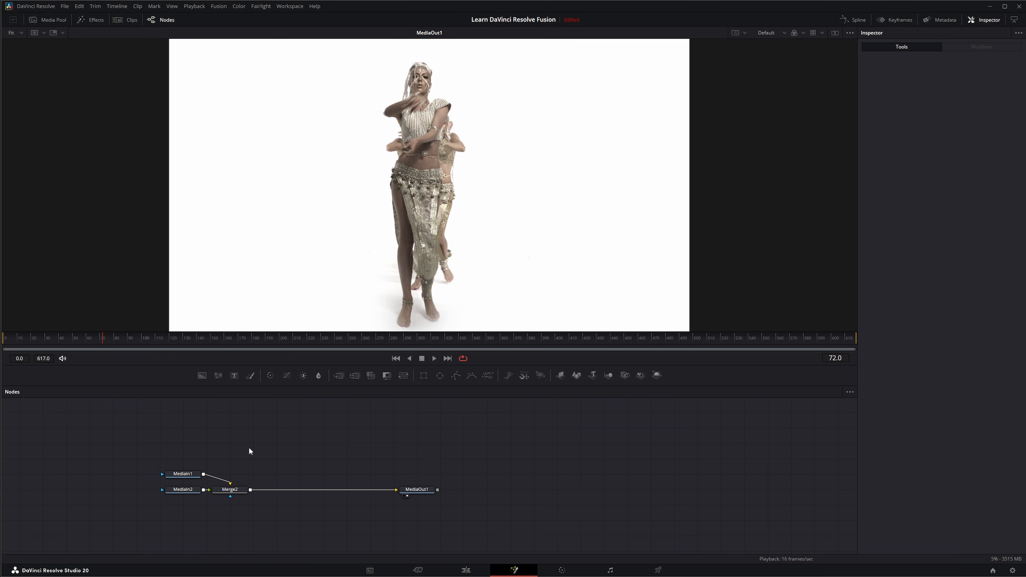
- Add two unconnected Background nodes above the existing node chain and delete both of them
{"action": "left_click_drag", "start_coordinate": [204, 378], "coordinate": [221, 434]}
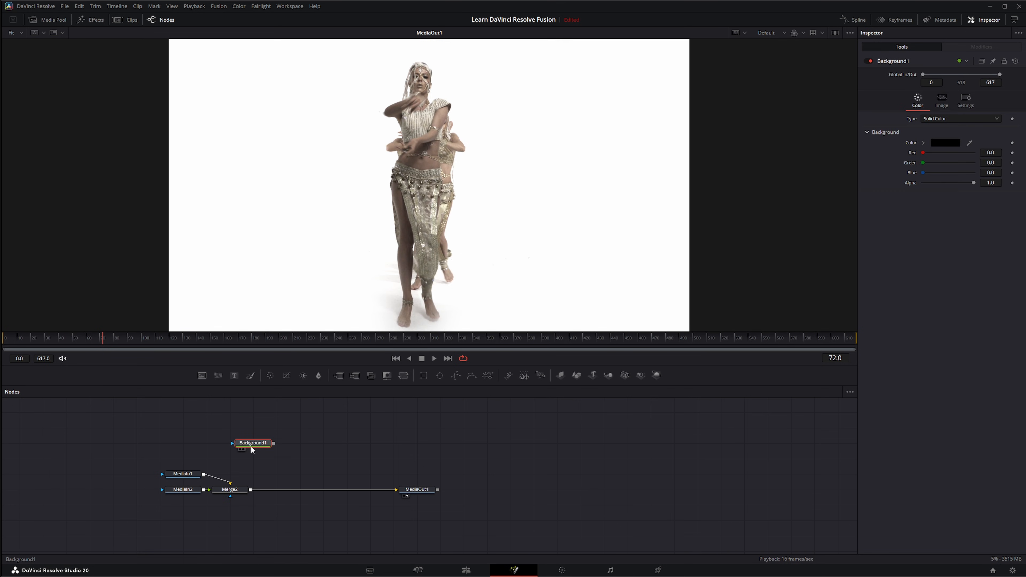
{"action": "left_click_drag", "start_coordinate": [203, 376], "coordinate": [328, 441]}
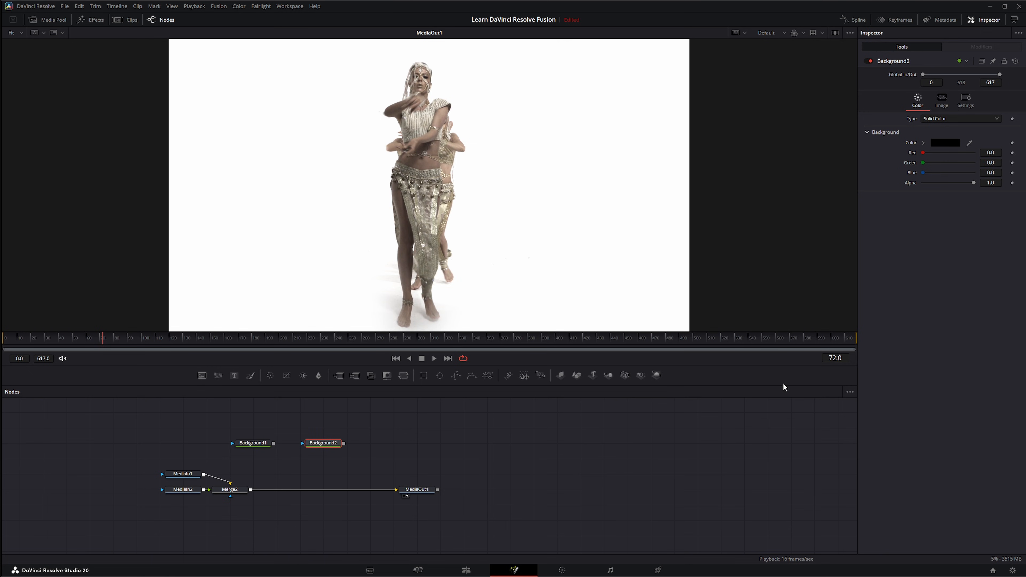
{"action": "left_click_drag", "start_coordinate": [214, 420], "coordinate": [369, 457]}
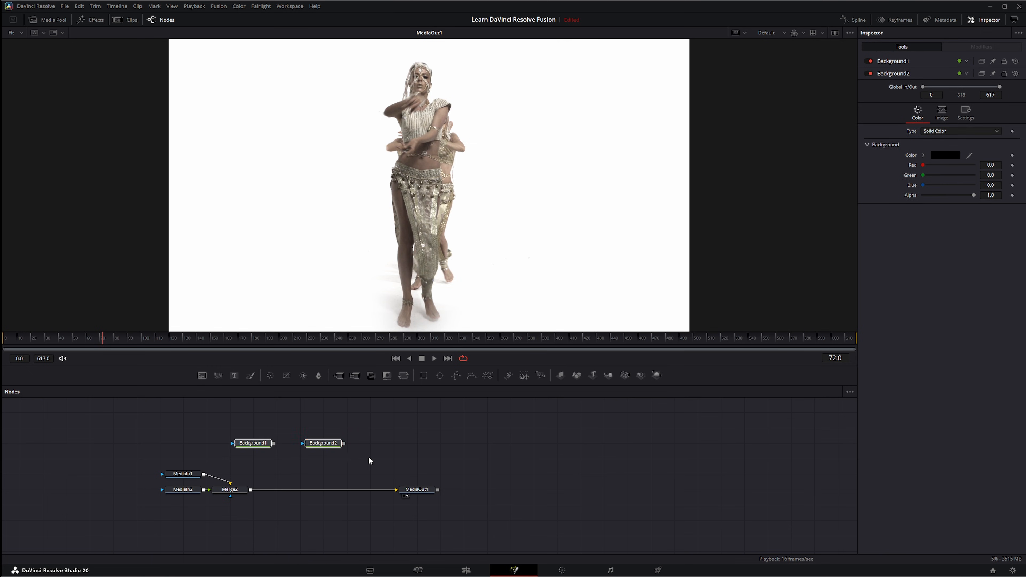
{"action": "key", "text": "Delete"}
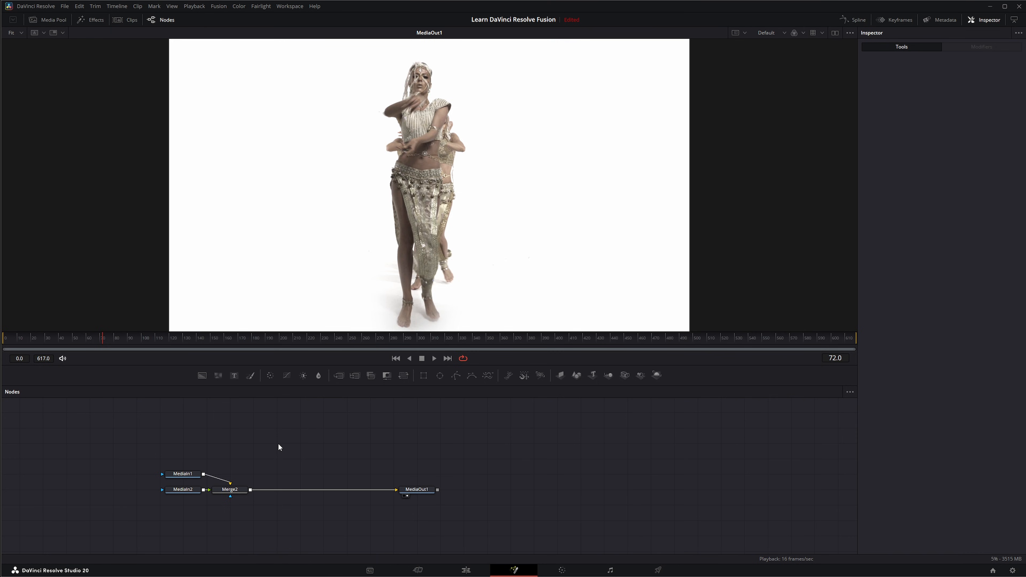
- Search the tools for "col", add a Color Corrector node to the node graph and delete it again
{"action": "key", "text": "shift+space"}
{"action": "type", "text": "col"}
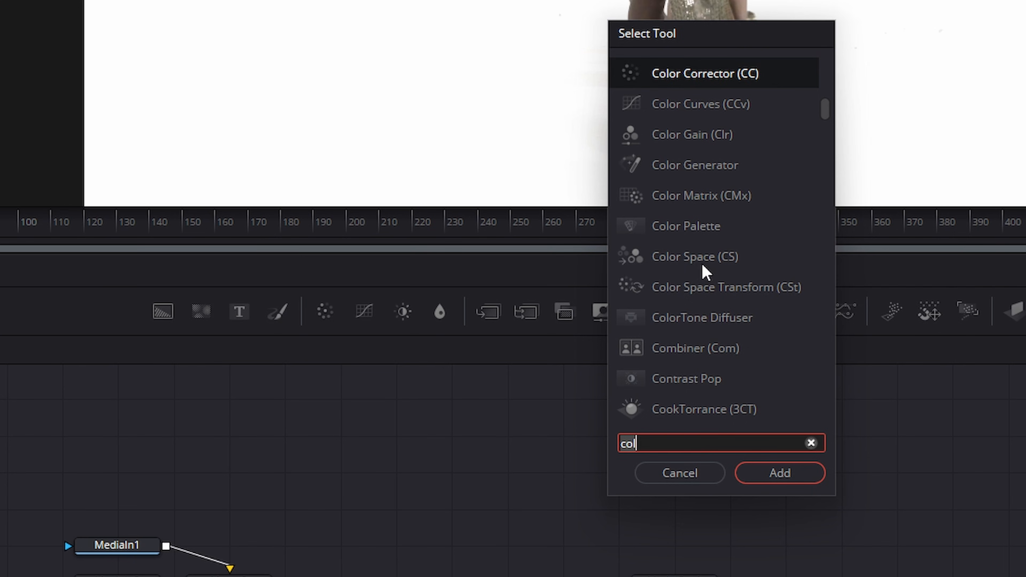
{"action": "left_click", "coordinate": [672, 84]}
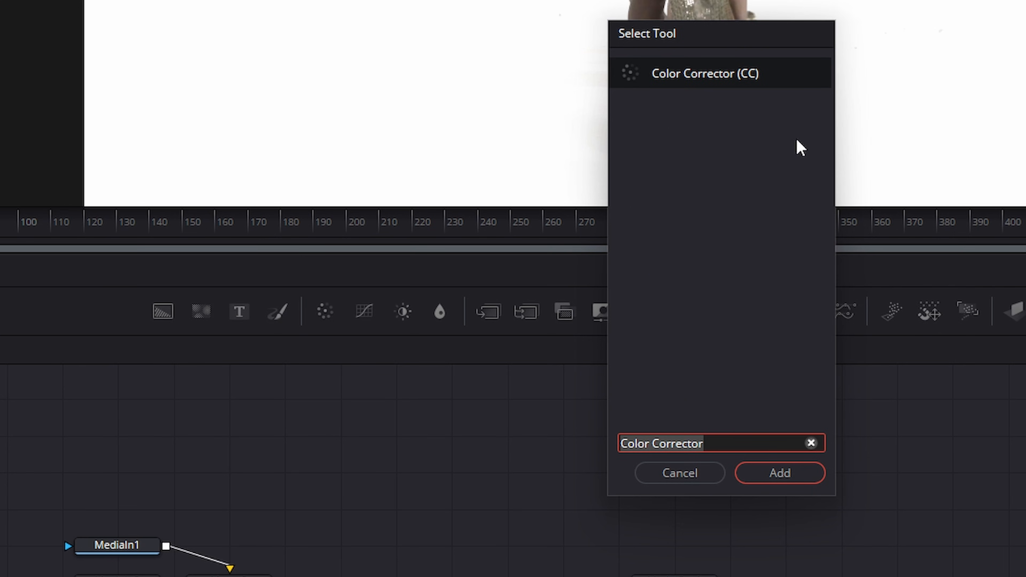
{"action": "left_click", "coordinate": [787, 477]}
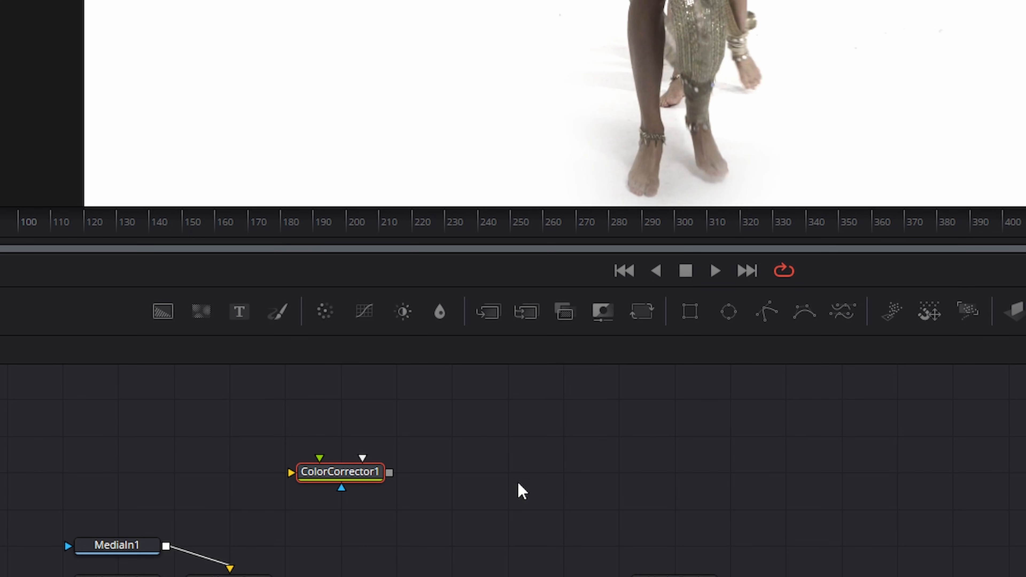
{"action": "left_click_drag", "start_coordinate": [250, 418], "coordinate": [479, 526]}
{"action": "key", "text": "Delete"}
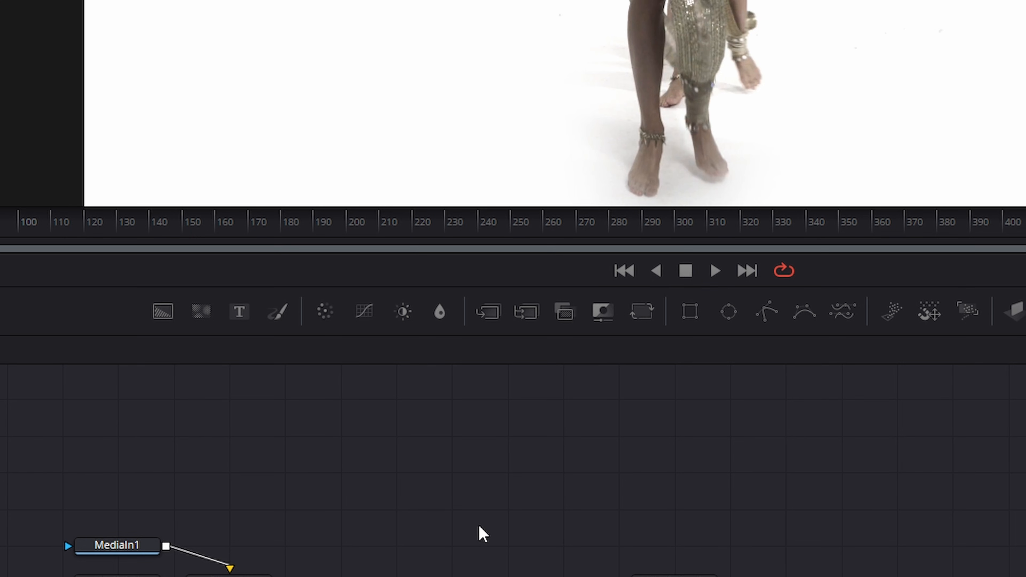
- Open the Select Action search and browse its alphabetical list of tools, effects and commands
{"action": "key", "text": "shift+space"}
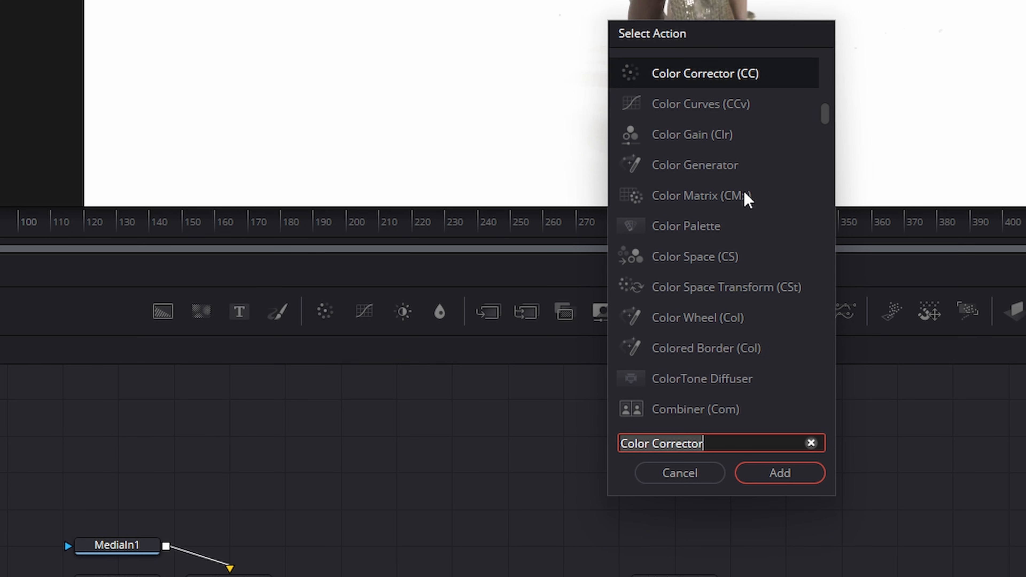
{"action": "scroll", "coordinate": [708, 202], "scroll_direction": "down", "scroll_amount": 1}
{"action": "scroll", "coordinate": [707, 195], "scroll_direction": "down", "scroll_amount": 15}
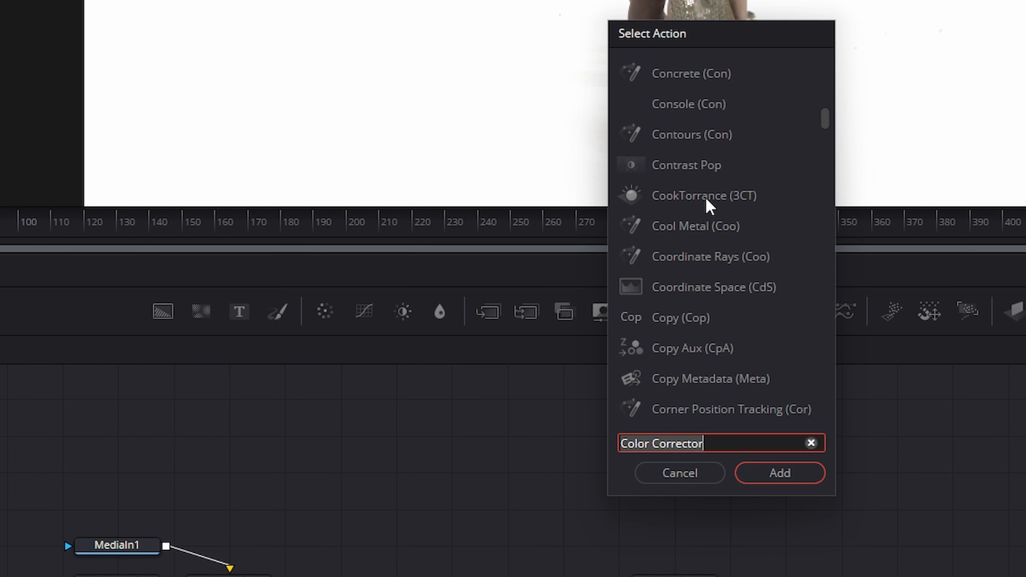
{"action": "scroll", "coordinate": [710, 267], "scroll_direction": "down", "scroll_amount": 16}
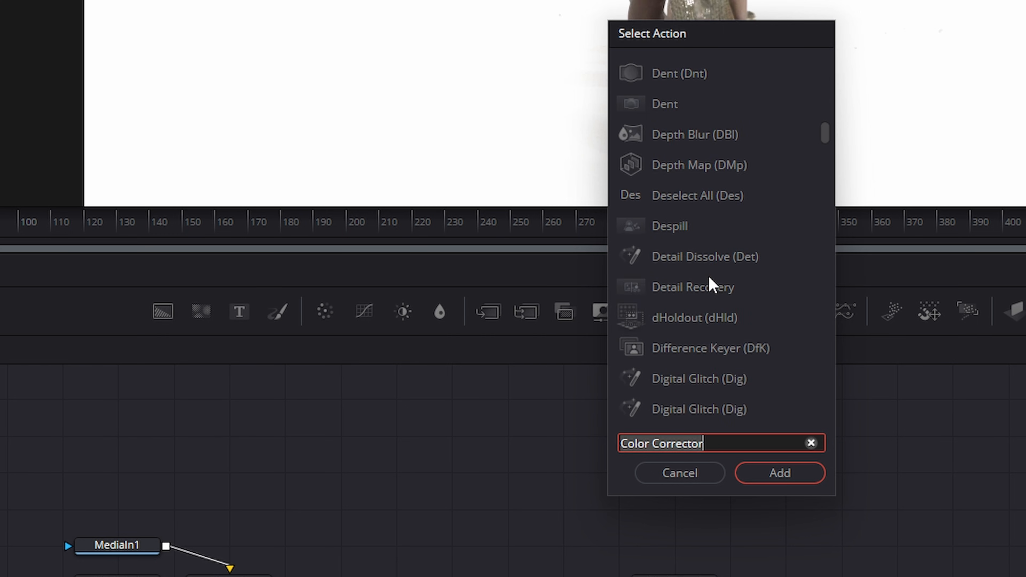
{"action": "scroll", "coordinate": [710, 282], "scroll_direction": "up", "scroll_amount": 4}
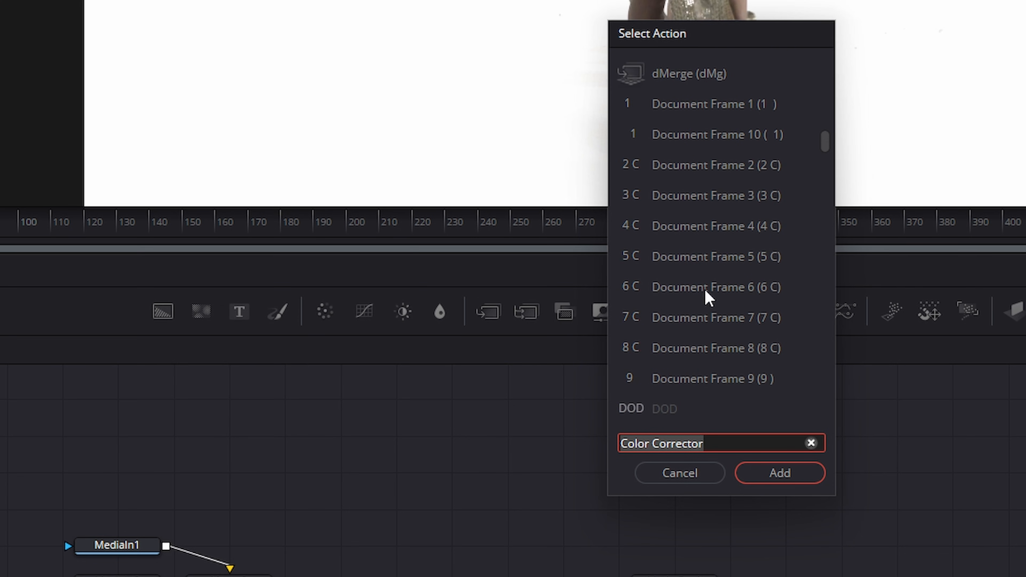
{"action": "scroll", "coordinate": [710, 293], "scroll_direction": "up", "scroll_amount": 12}
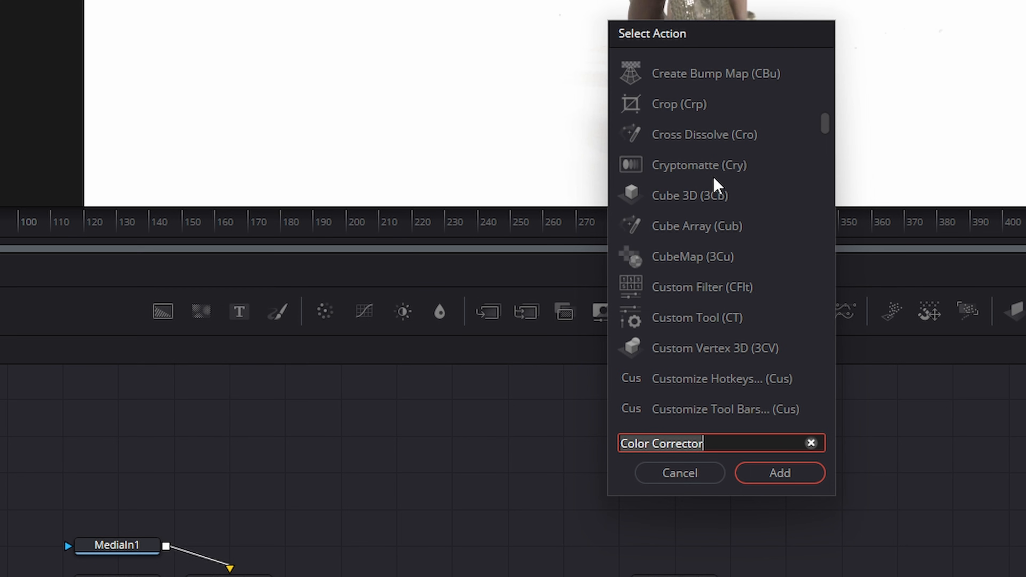
{"action": "scroll", "coordinate": [705, 310], "scroll_direction": "down", "scroll_amount": 3}
{"action": "scroll", "coordinate": [705, 330], "scroll_direction": "down", "scroll_amount": 7}
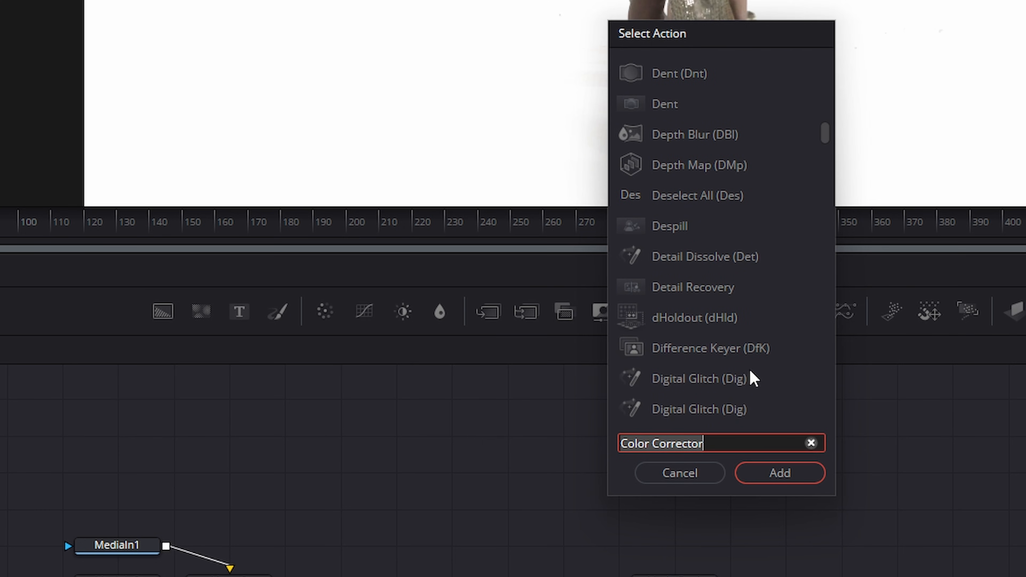
{"action": "scroll", "coordinate": [687, 368], "scroll_direction": "down", "scroll_amount": 4}
{"action": "scroll", "coordinate": [683, 359], "scroll_direction": "down", "scroll_amount": 7}
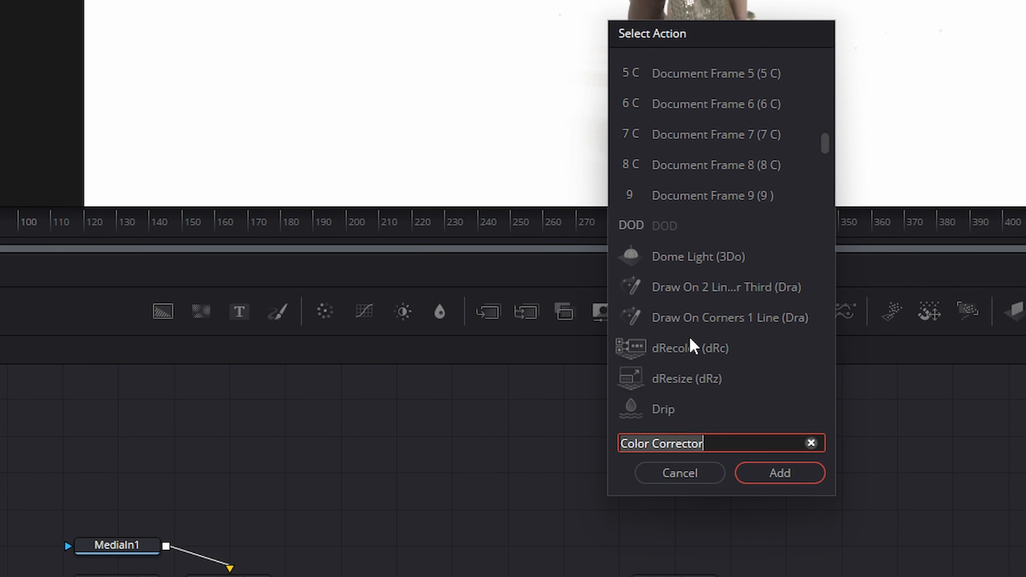
{"action": "scroll", "coordinate": [691, 345], "scroll_direction": "up", "scroll_amount": 6}
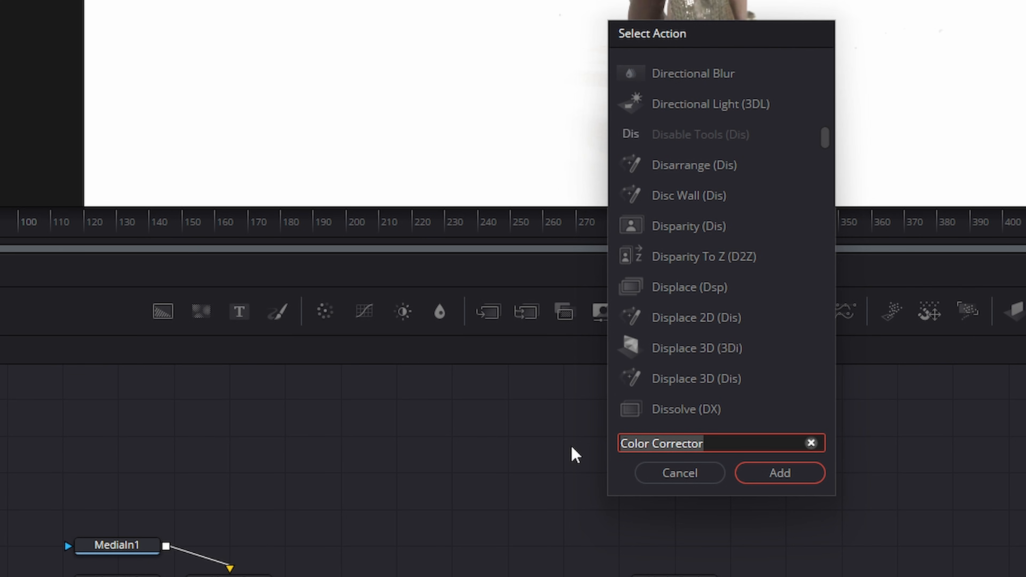
- Search the actions for "cons", open the Console window and close it again
{"action": "type", "text": "c"}
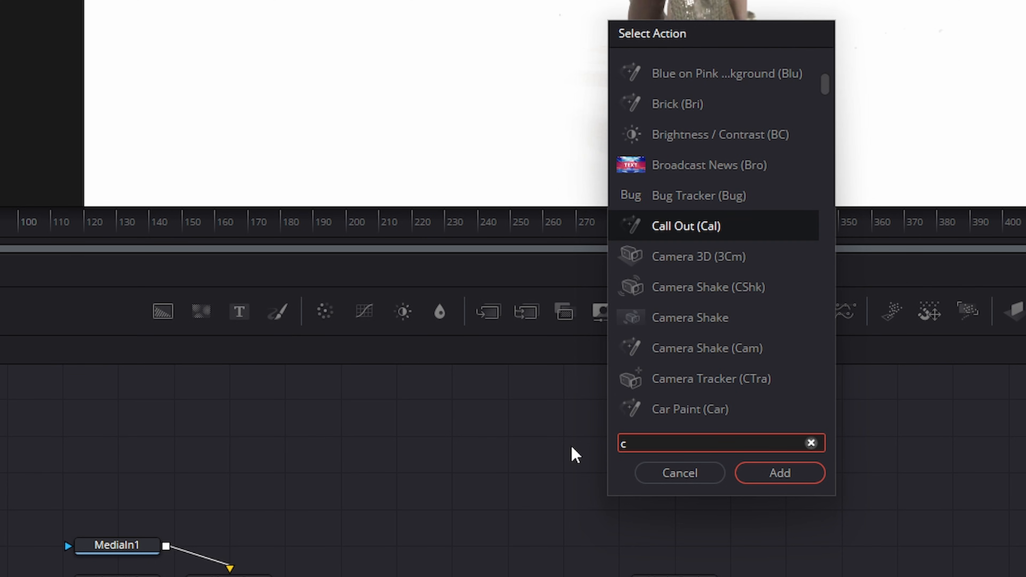
{"action": "type", "text": "ons"}
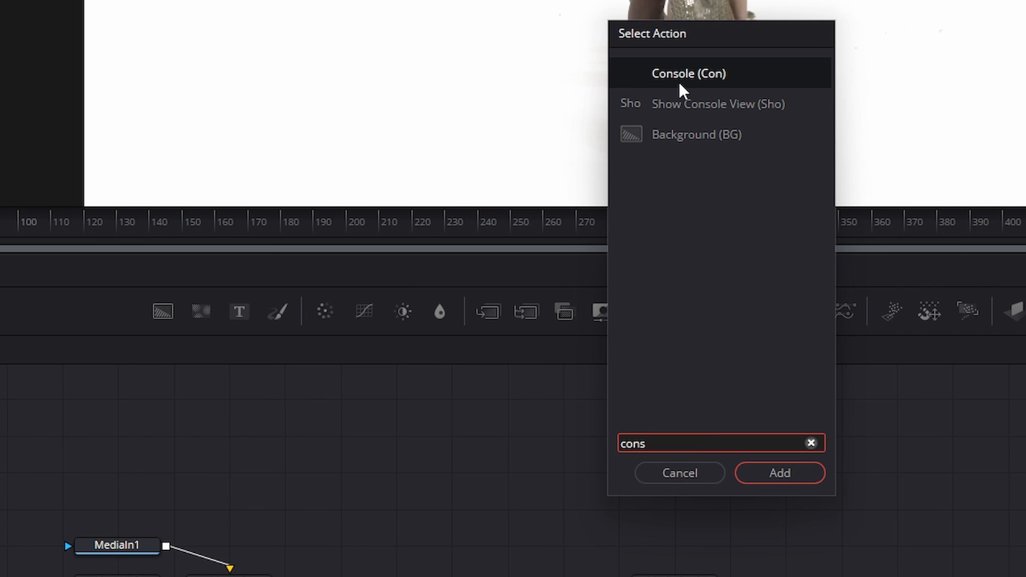
{"action": "left_click", "coordinate": [789, 482]}
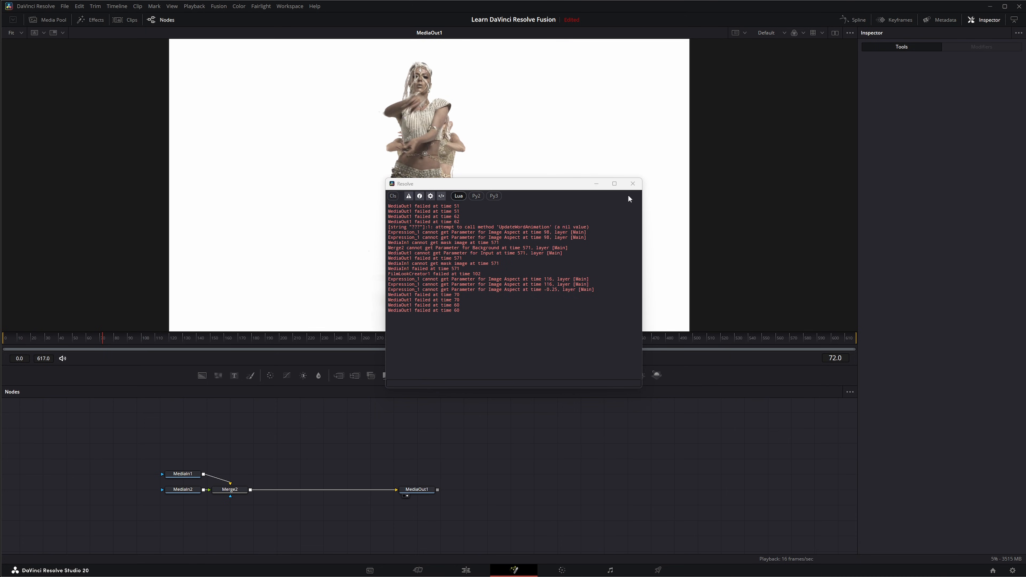
{"action": "left_click", "coordinate": [632, 184]}
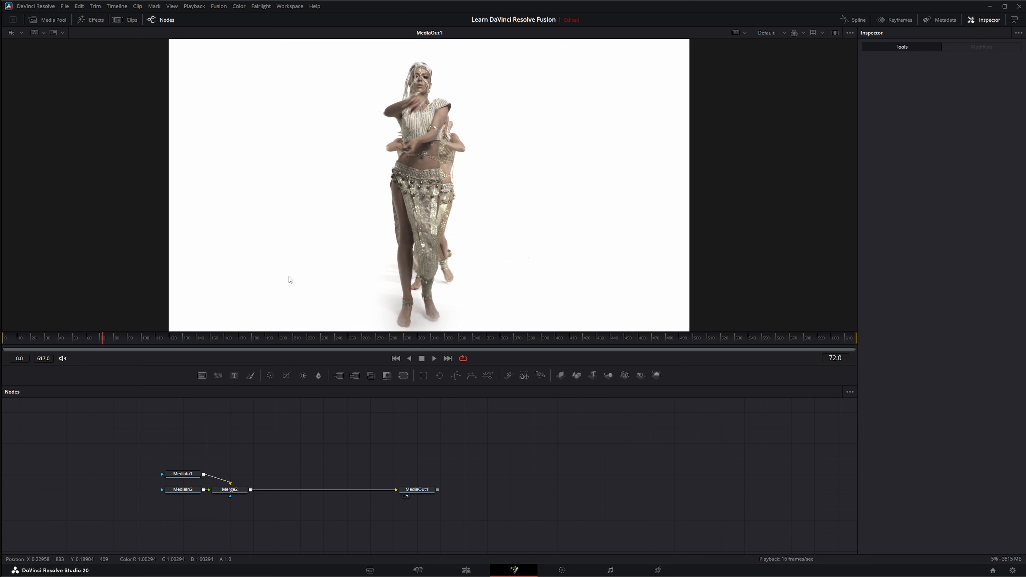
- Open the Console window from the workspace commands, look over its message log and close it
{"action": "left_click", "coordinate": [288, 6]}
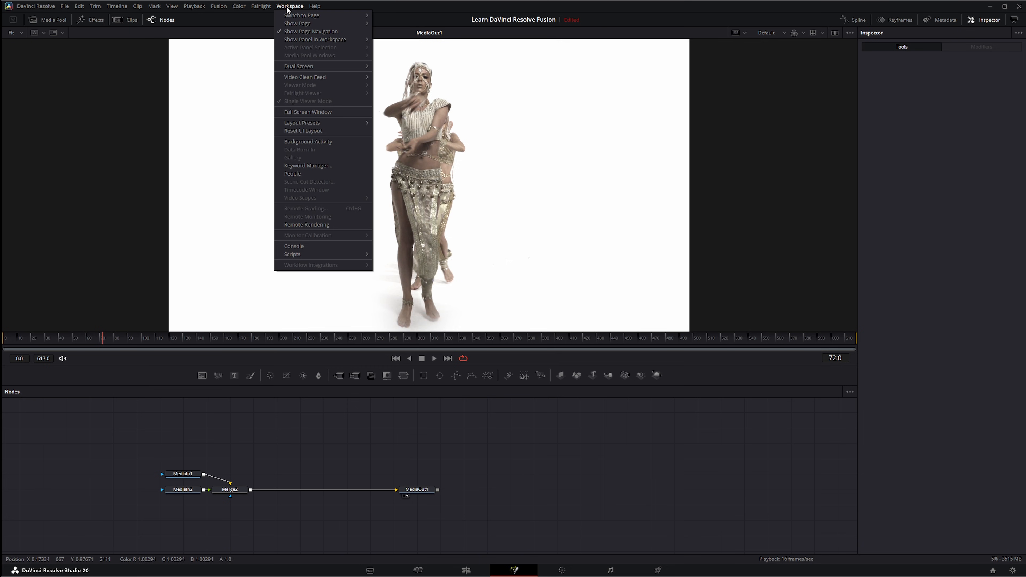
{"action": "left_click", "coordinate": [293, 247]}
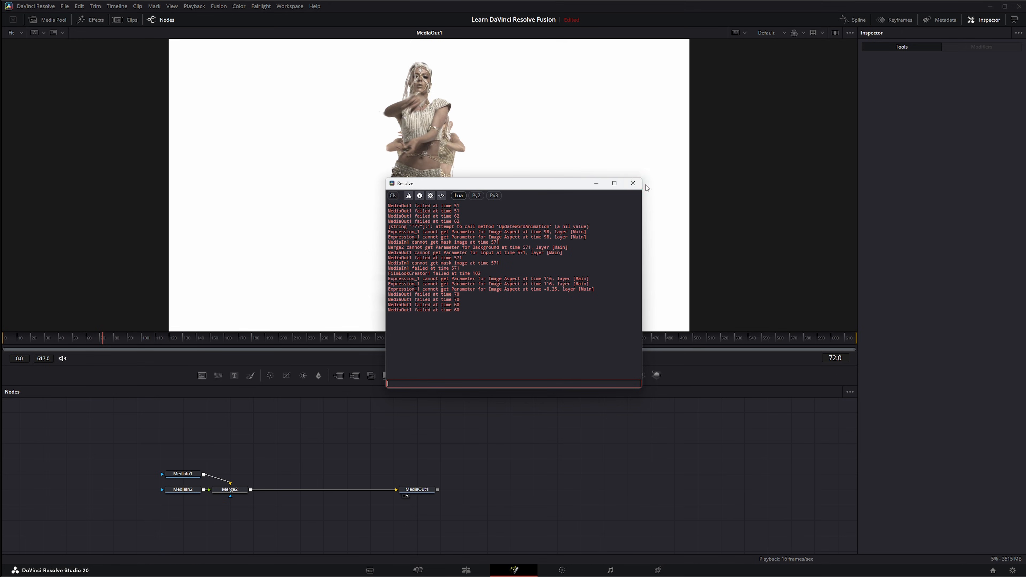
{"action": "left_click", "coordinate": [633, 184]}
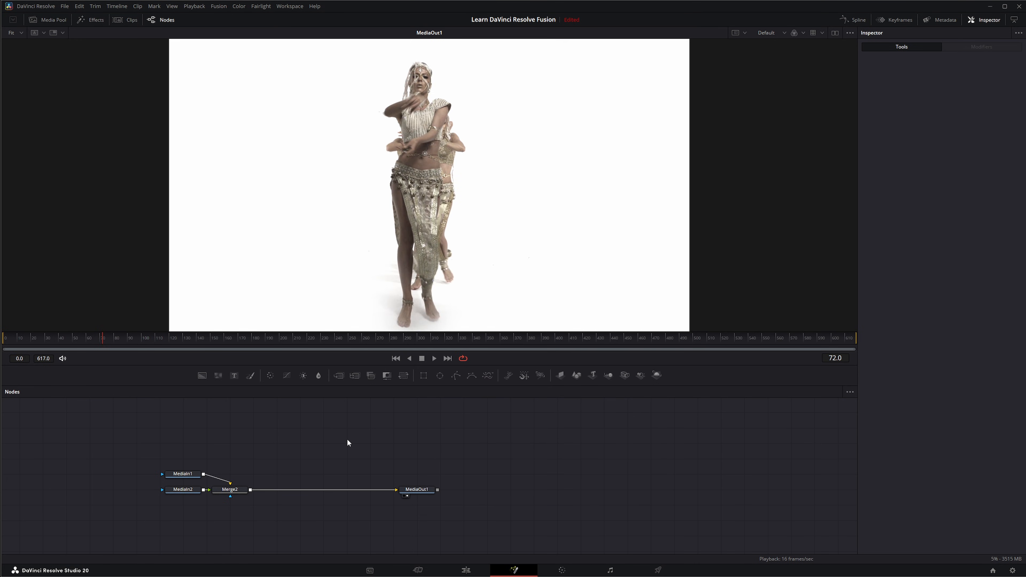
- Find the Console by searching the actions for "cons", open its window and close it
{"action": "key", "text": "shift+space"}
{"action": "type", "text": "cons"}
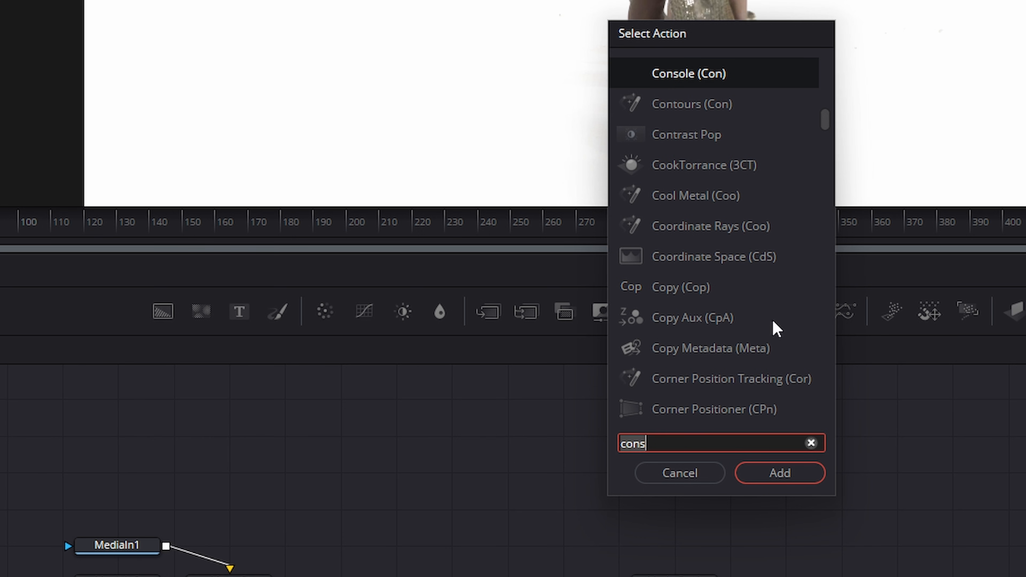
{"action": "left_click", "coordinate": [780, 476]}
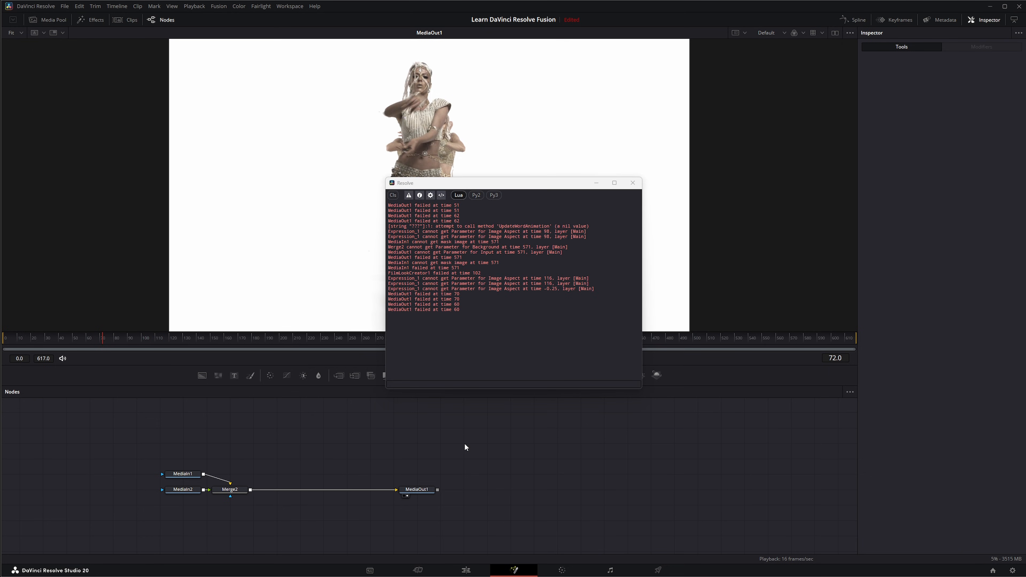
{"action": "left_click", "coordinate": [633, 183]}
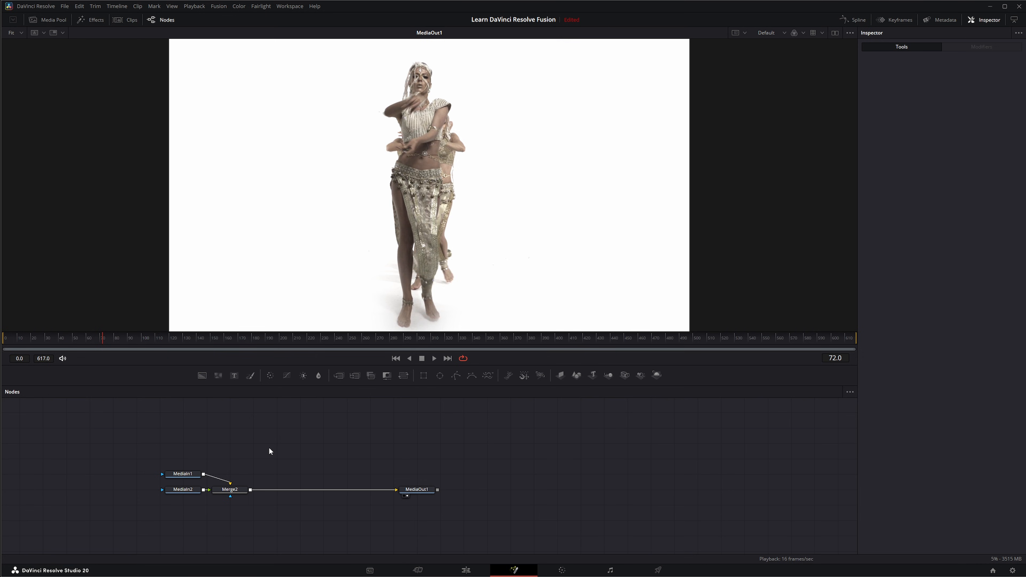
- Open the Select Tool search, browse its alphabetical tool list and cancel without adding a node
{"action": "key", "text": "shift+space"}
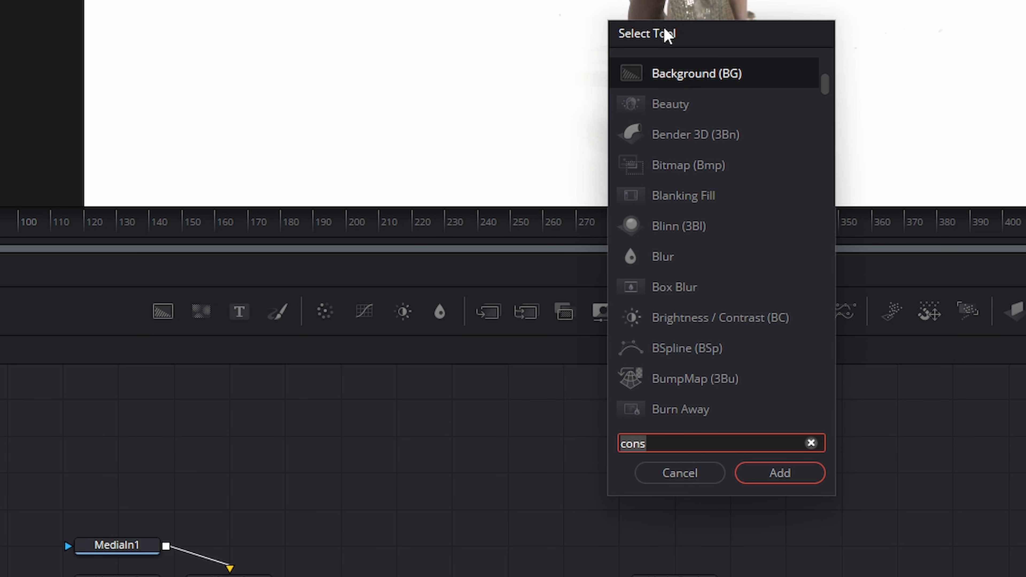
{"action": "scroll", "coordinate": [703, 324], "scroll_direction": "down", "scroll_amount": 4}
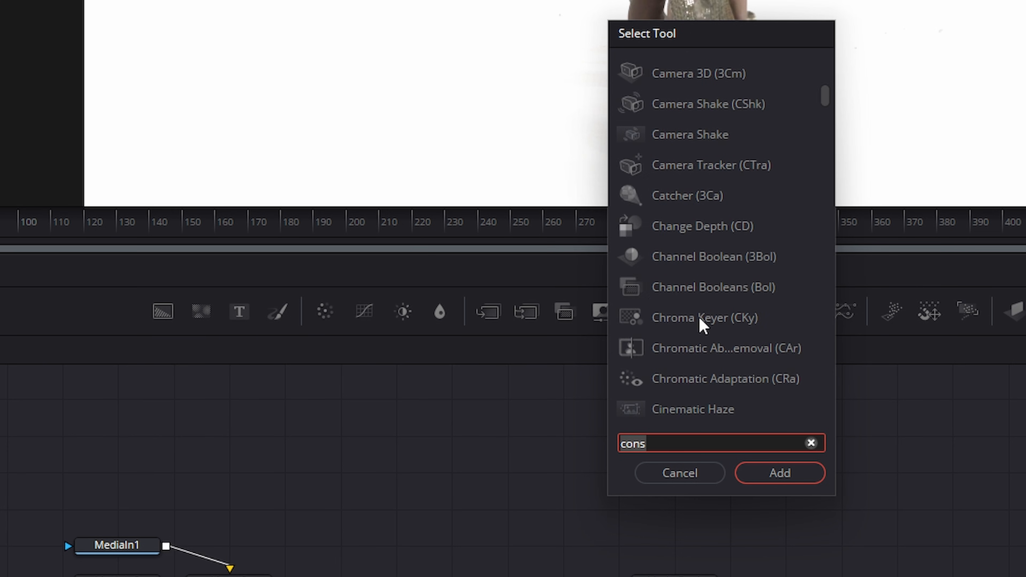
{"action": "scroll", "coordinate": [703, 323], "scroll_direction": "down", "scroll_amount": 10}
{"action": "scroll", "coordinate": [701, 355], "scroll_direction": "up", "scroll_amount": 10}
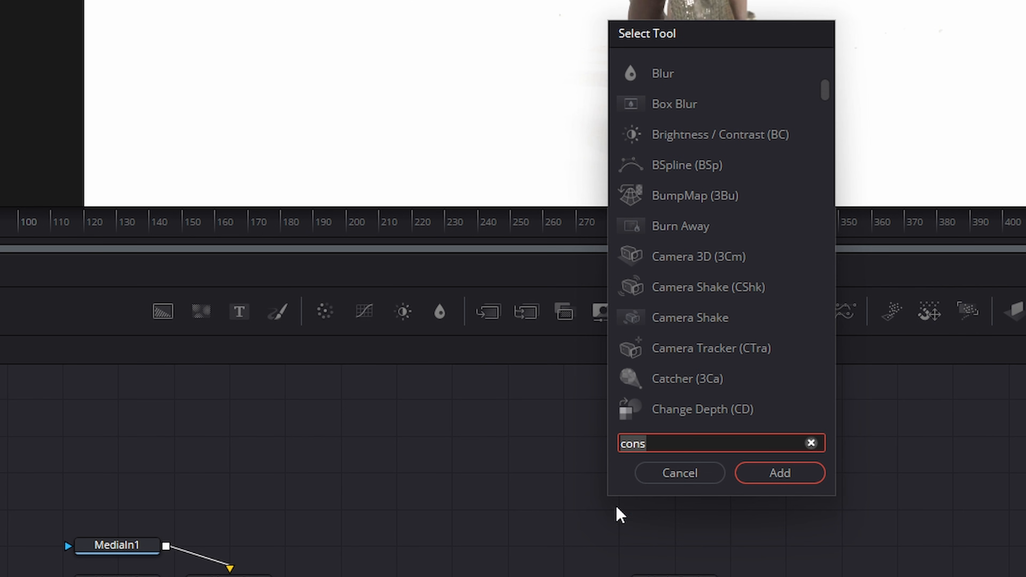
{"action": "left_click", "coordinate": [696, 474]}
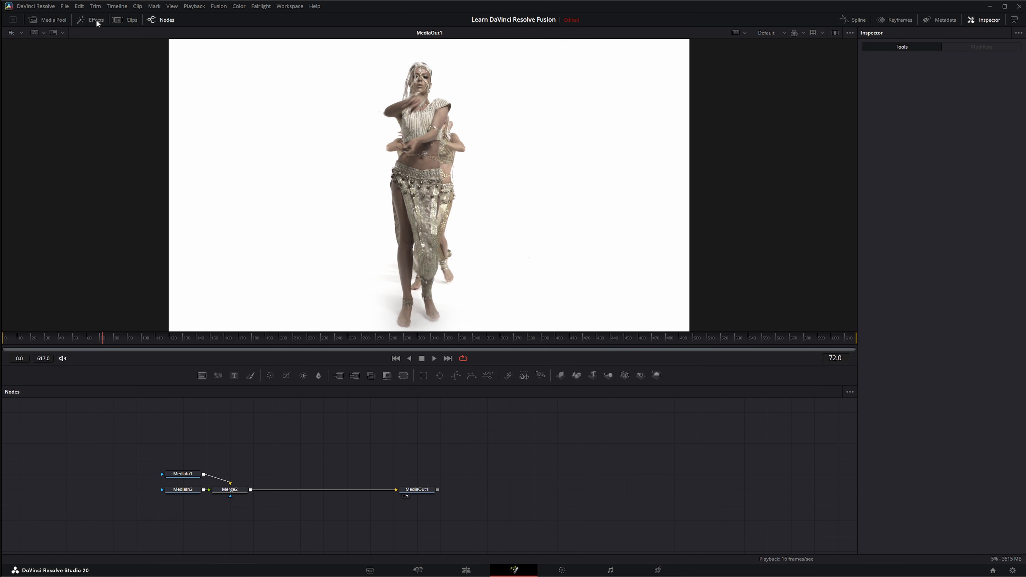
- Open the Effects library, expand the Tools category and display its Color tools
{"action": "left_click", "coordinate": [95, 20]}
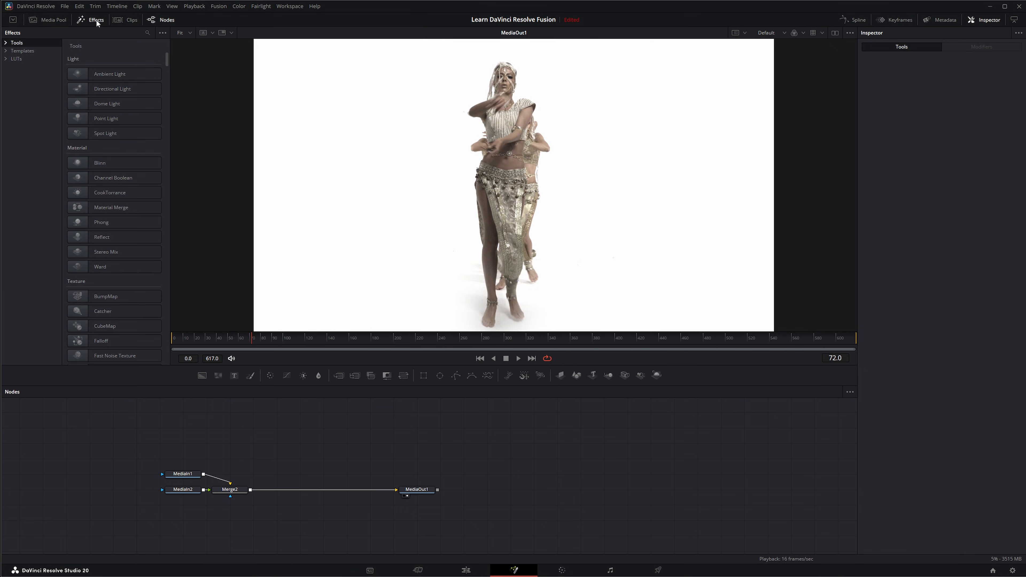
{"action": "left_click", "coordinate": [6, 43]}
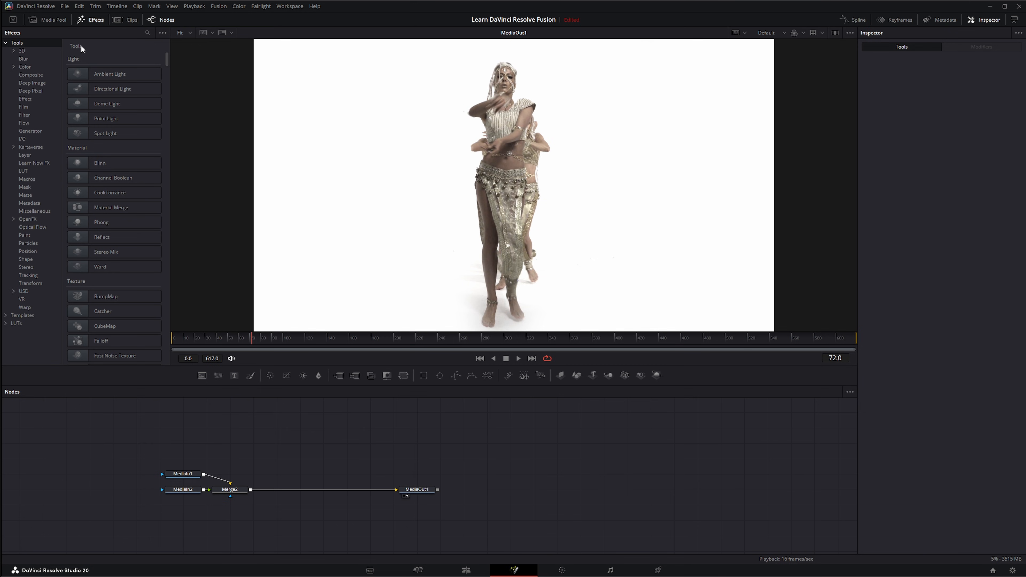
{"action": "left_click", "coordinate": [22, 51]}
{"action": "left_click", "coordinate": [25, 67]}
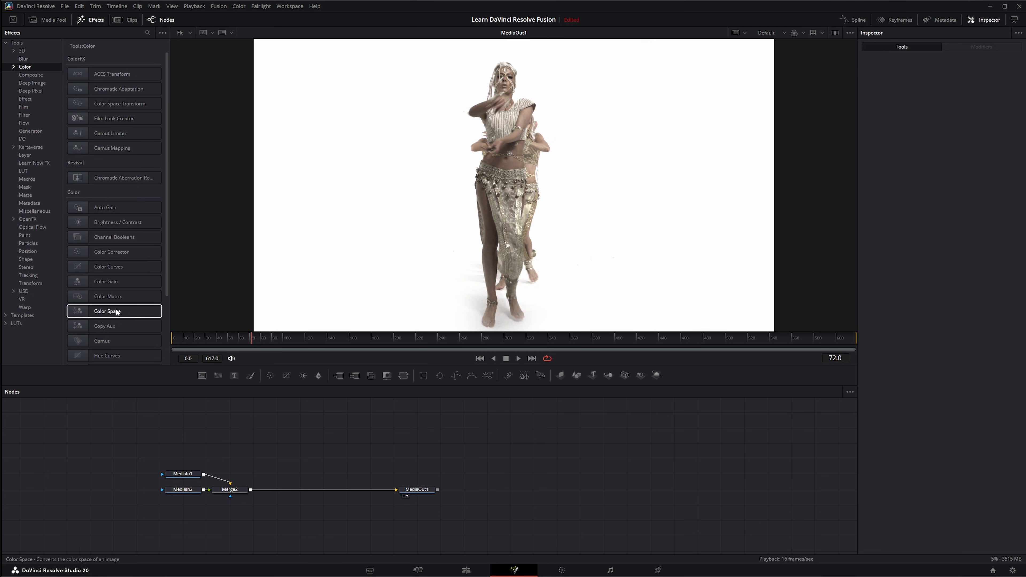
- Add two Color Corrector nodes from the Effects library, delete both and close the library
{"action": "left_click", "coordinate": [99, 251]}
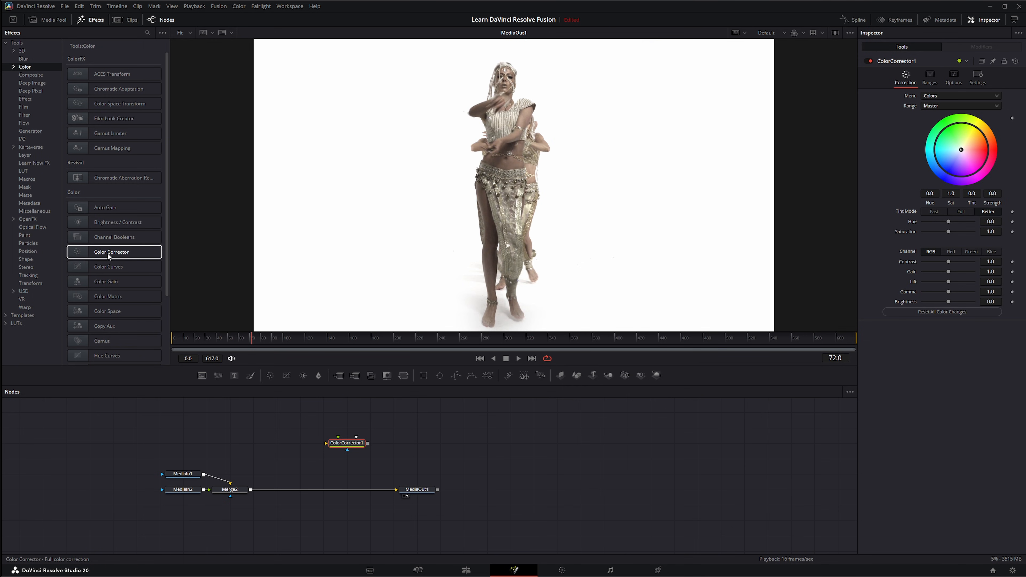
{"action": "left_click_drag", "start_coordinate": [108, 253], "coordinate": [203, 402]}
{"action": "left_click_drag", "start_coordinate": [250, 434], "coordinate": [383, 463]}
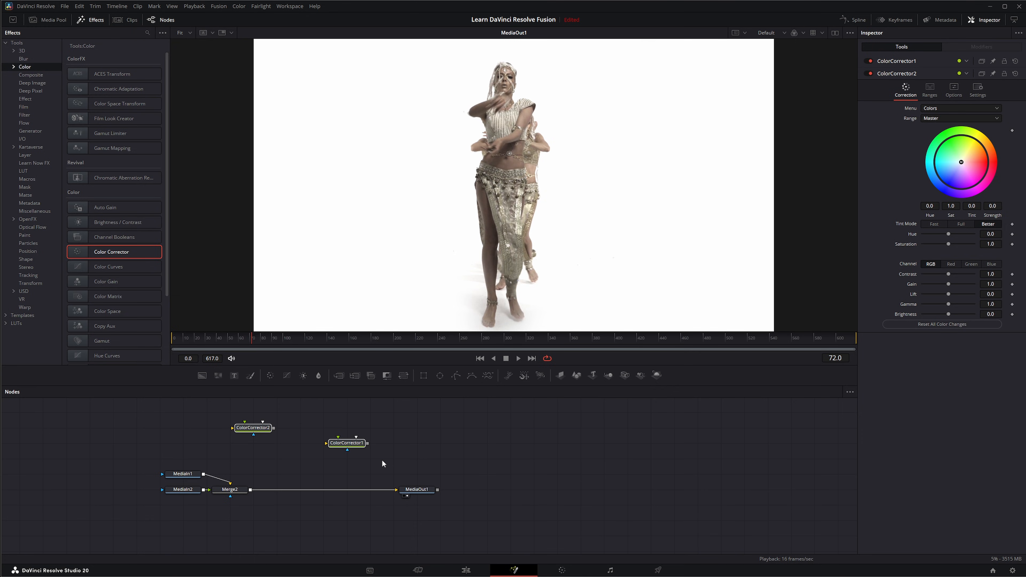
{"action": "key", "text": "Delete"}
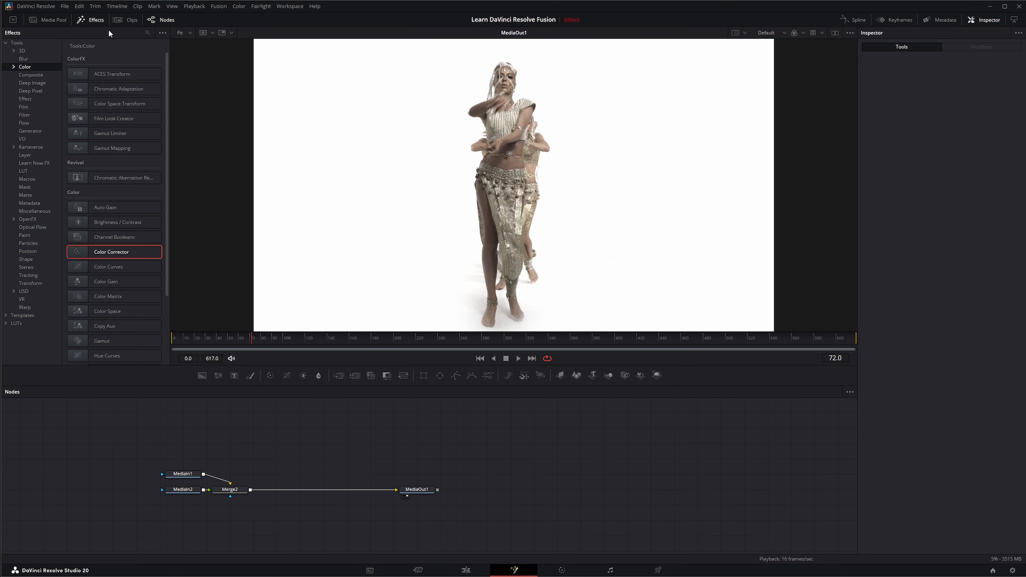
{"action": "left_click", "coordinate": [92, 21]}
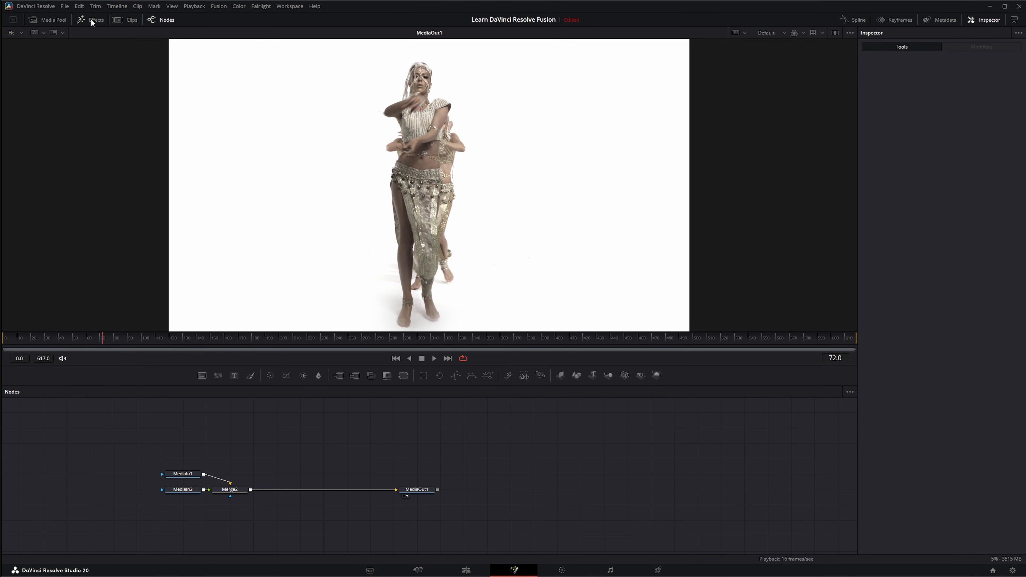
- Add a Color Corrector from the node graph's Color tool category, move it within the empty area and delete it
{"action": "right_click", "coordinate": [243, 425]}
{"action": "mouse_move", "coordinate": [273, 432]}
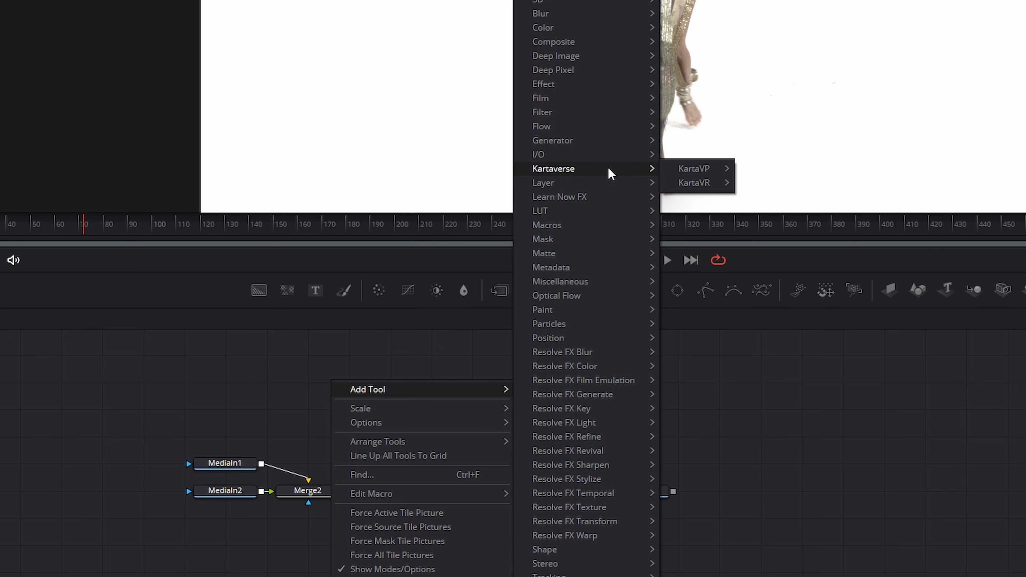
{"action": "mouse_move", "coordinate": [554, 4]}
{"action": "mouse_move", "coordinate": [554, 30]}
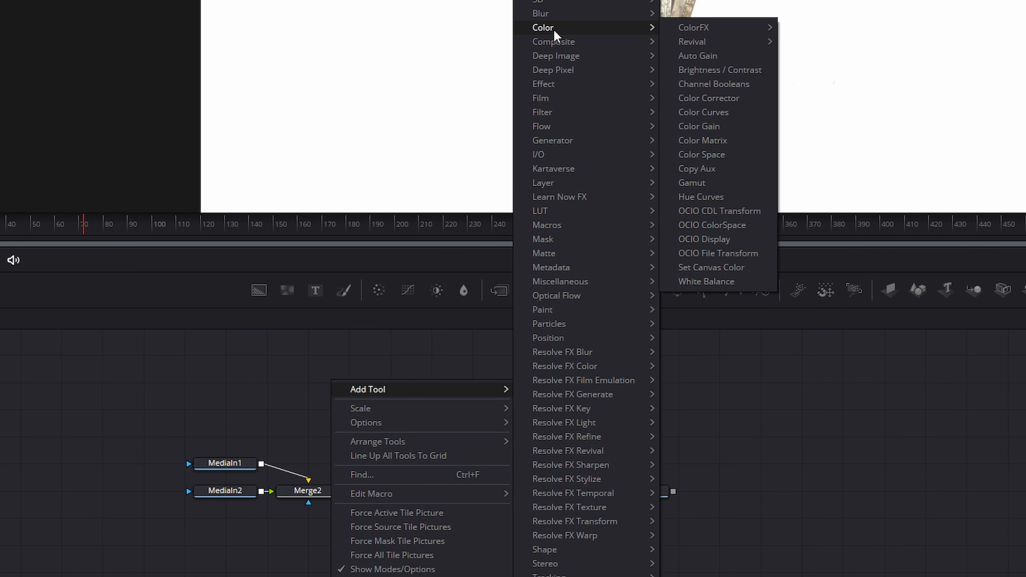
{"action": "left_click", "coordinate": [719, 99]}
{"action": "left_click_drag", "start_coordinate": [365, 385], "coordinate": [426, 386]}
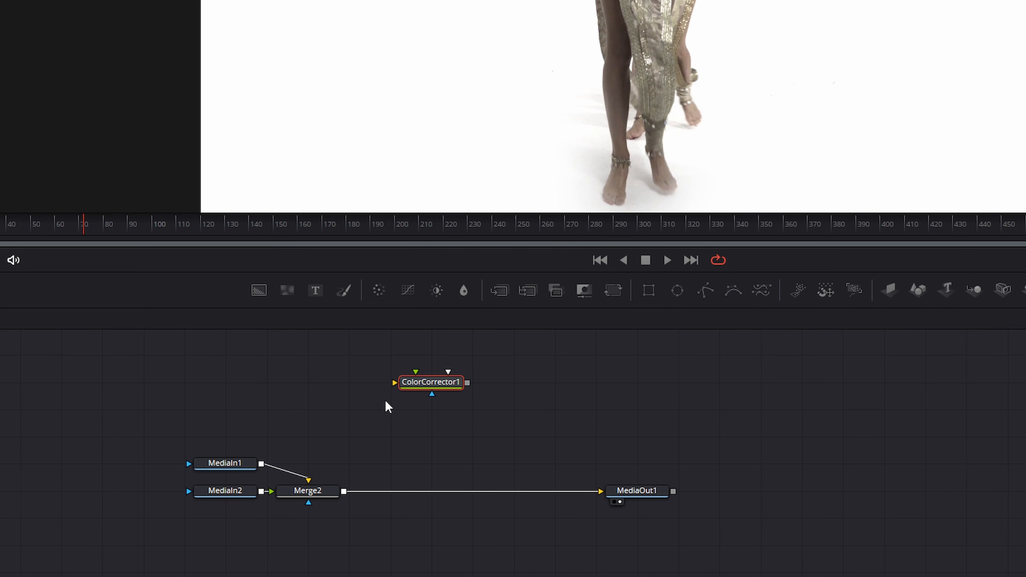
{"action": "left_click_drag", "start_coordinate": [345, 348], "coordinate": [515, 426]}
{"action": "key", "text": "Delete"}
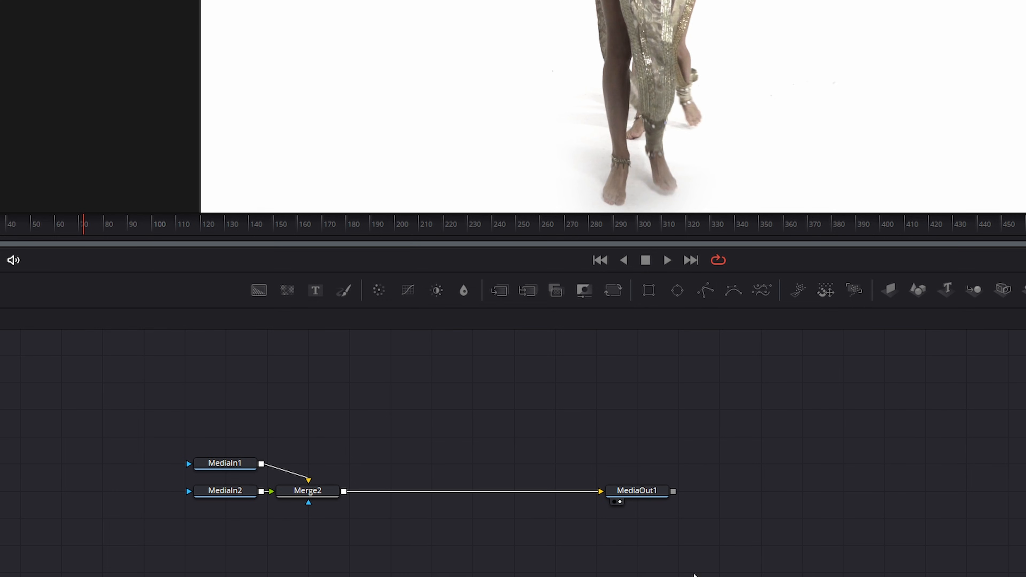
- Delete the Merge2 node and disconnect MediaIn1 from MediaOut1
{"action": "left_click", "coordinate": [309, 494]}
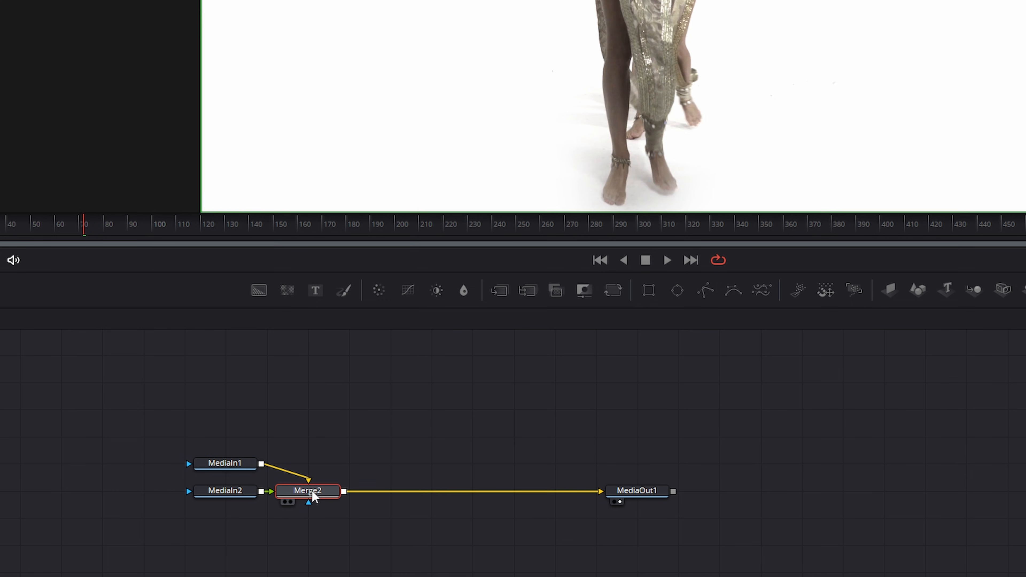
{"action": "key", "text": "Delete"}
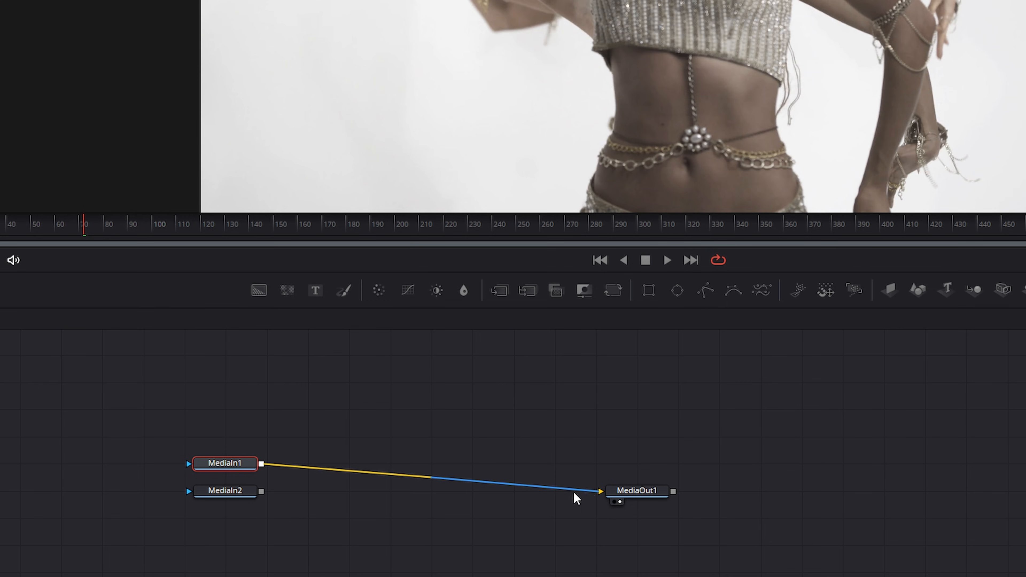
{"action": "left_click_drag", "start_coordinate": [600, 494], "coordinate": [462, 521]}
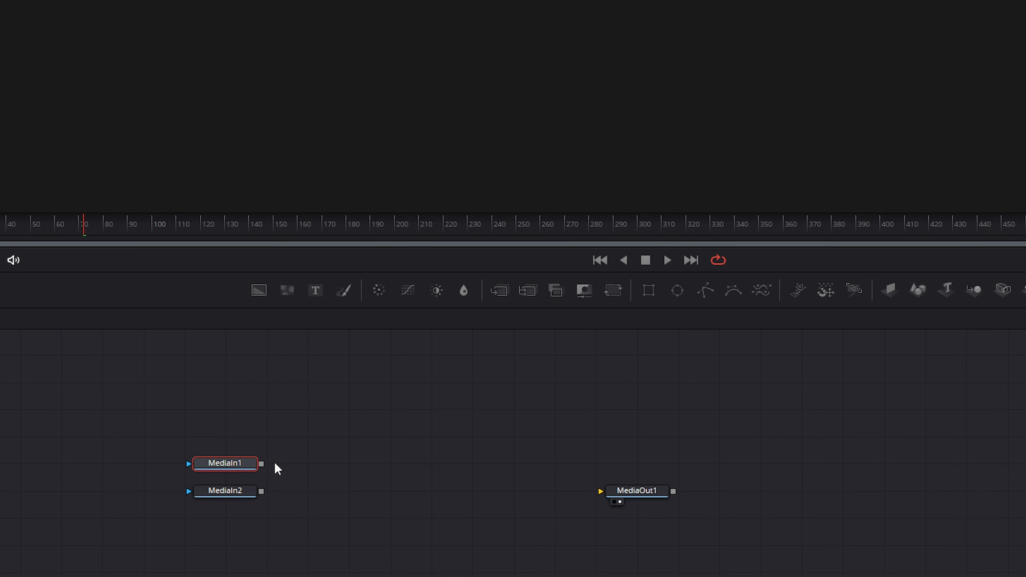
- Join MediaIn2's output to MediaIn1's output to create a Merge node, and connect that Merge to MediaOut1
{"action": "mouse_move", "coordinate": [263, 490]}
{"action": "left_mouse_down"}
{"action": "mouse_move", "coordinate": [400, 398]}
{"action": "mouse_move", "coordinate": [266, 473]}
{"action": "left_mouse_up"}
{"action": "key", "text": "1"}
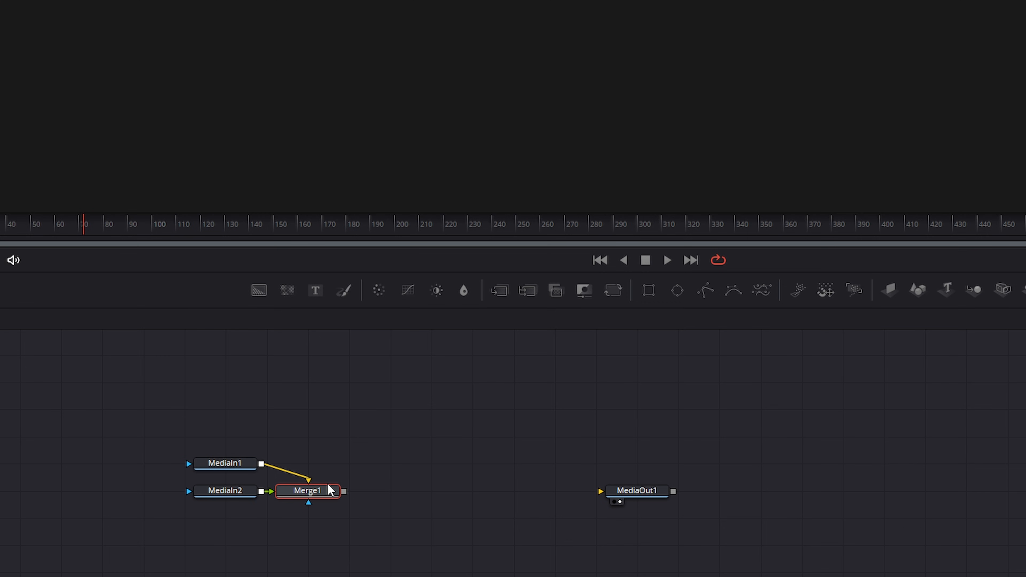
{"action": "left_click_drag", "start_coordinate": [345, 491], "coordinate": [609, 491]}
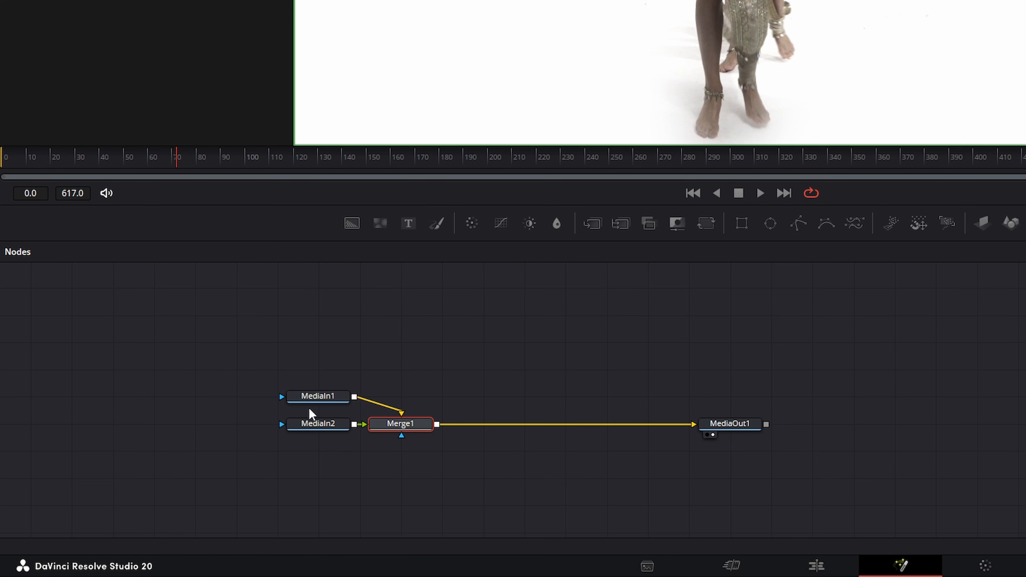
{"action": "left_click", "coordinate": [476, 339]}
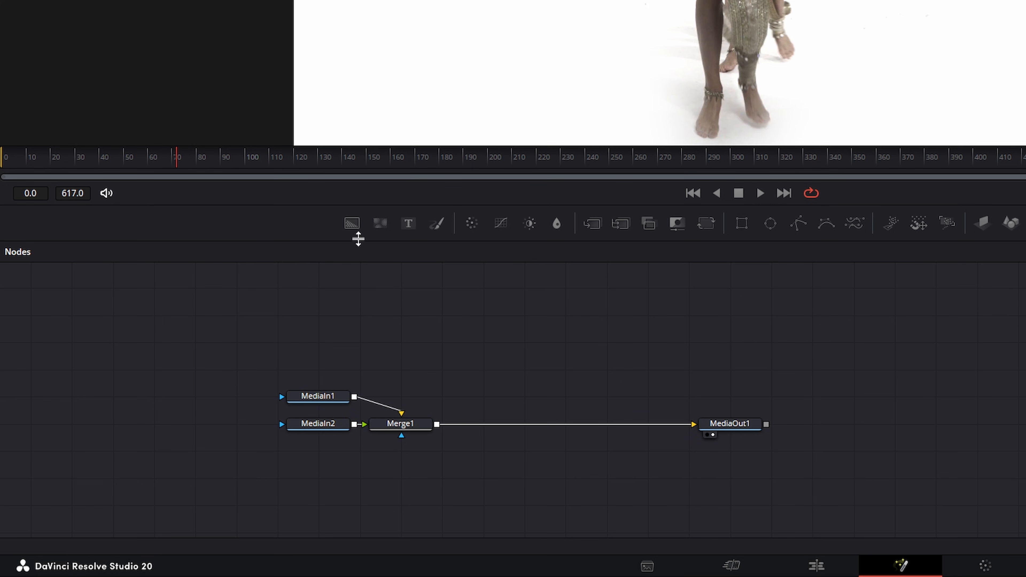
- Add unconnected Background, Color Corrector and Merge nodes in a row above the existing node chain
{"action": "left_click_drag", "start_coordinate": [351, 224], "coordinate": [358, 316]}
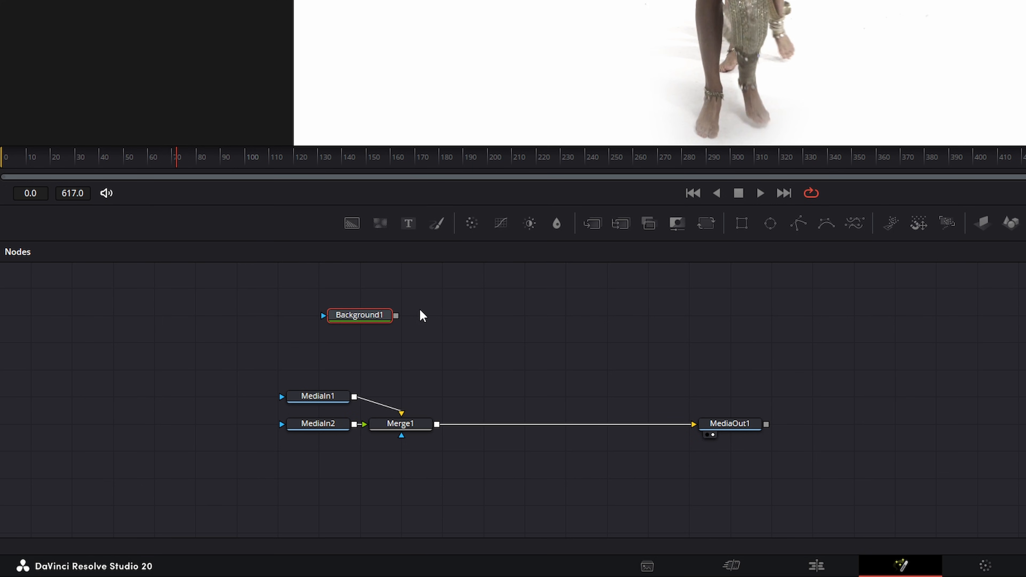
{"action": "left_click_drag", "start_coordinate": [473, 226], "coordinate": [489, 316]}
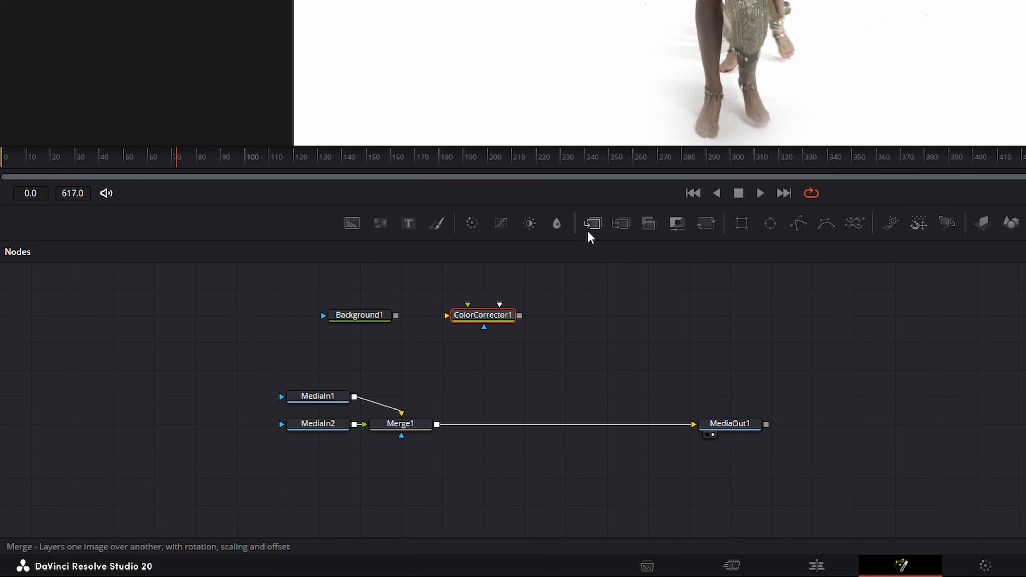
{"action": "left_click_drag", "start_coordinate": [592, 225], "coordinate": [612, 320]}
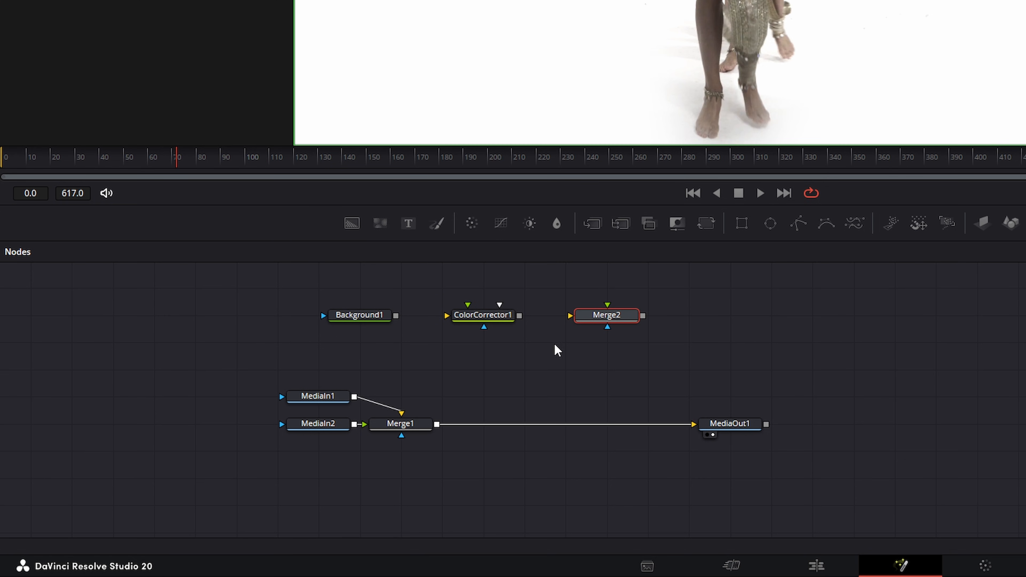
- Connect the Background node's output to the Color Corrector's main input
{"action": "left_click_drag", "start_coordinate": [425, 280], "coordinate": [550, 353]}
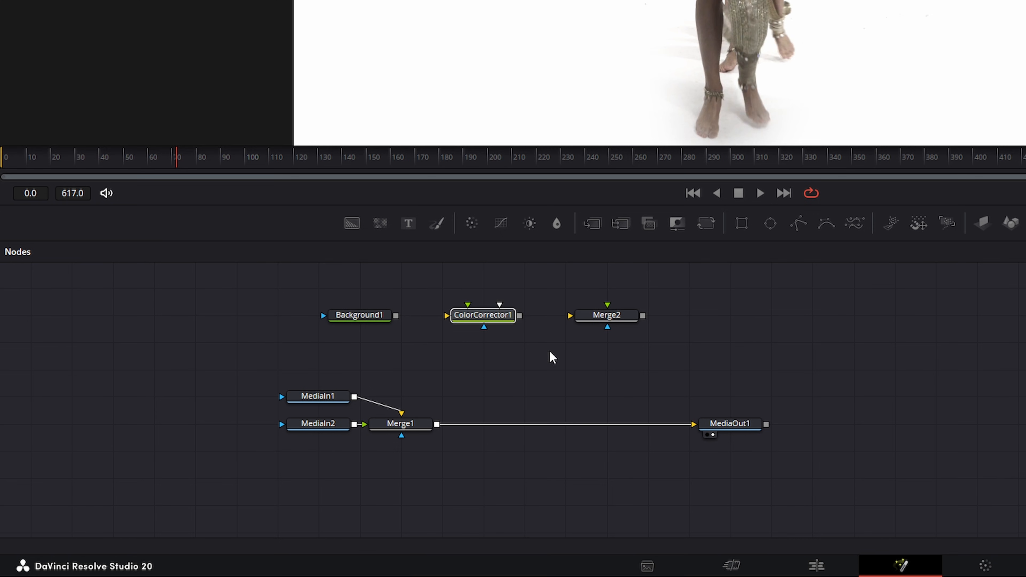
{"action": "left_click", "coordinate": [488, 318]}
{"action": "left_click_drag", "start_coordinate": [396, 316], "coordinate": [489, 322]}
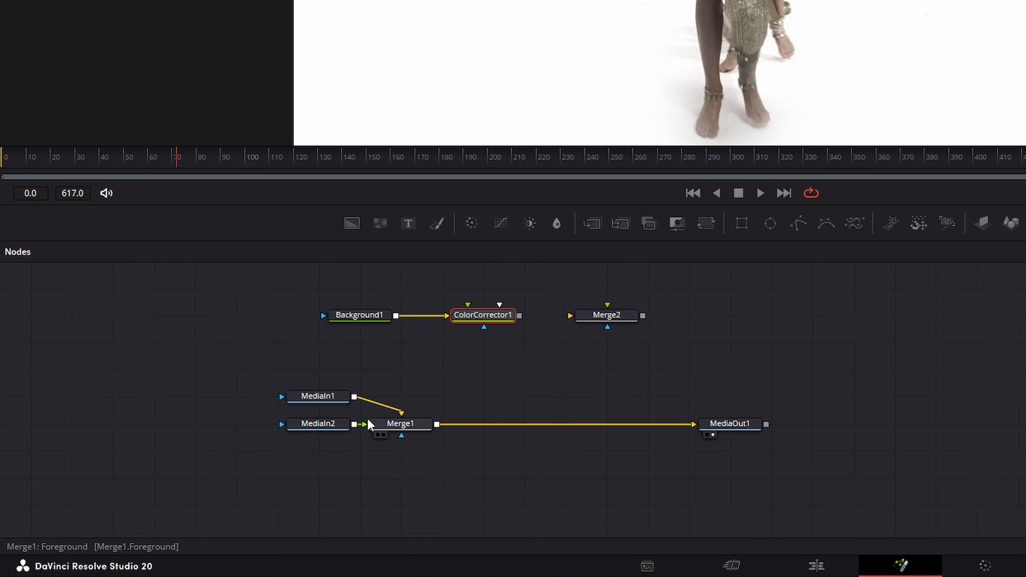
- Connect MediaIn2 as background and MediaIn1 as foreground of the upper Merge node, and delete the Background and Color Corrector nodes
{"action": "left_click_drag", "start_coordinate": [357, 424], "coordinate": [613, 321]}
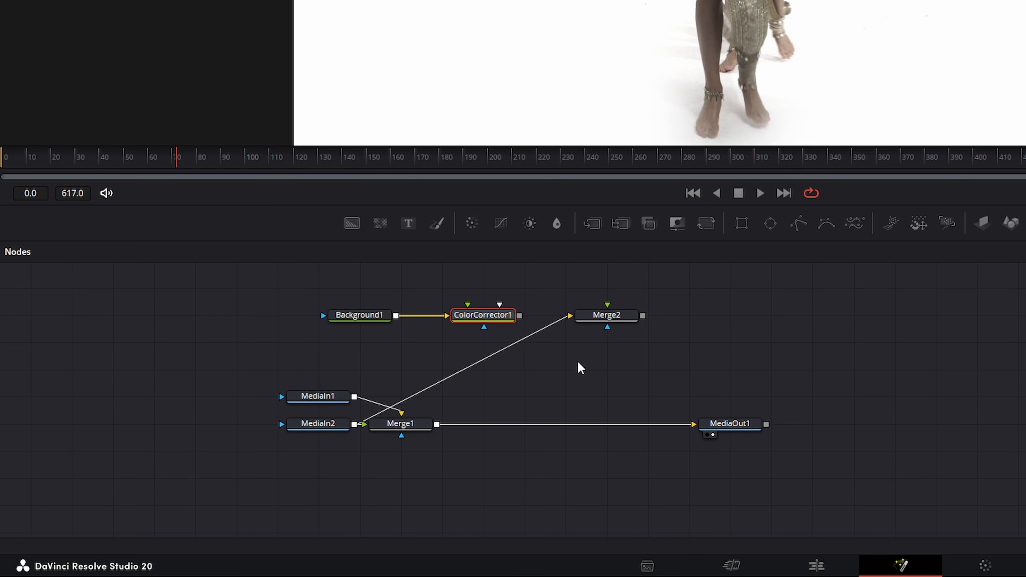
{"action": "left_click_drag", "start_coordinate": [355, 398], "coordinate": [608, 323]}
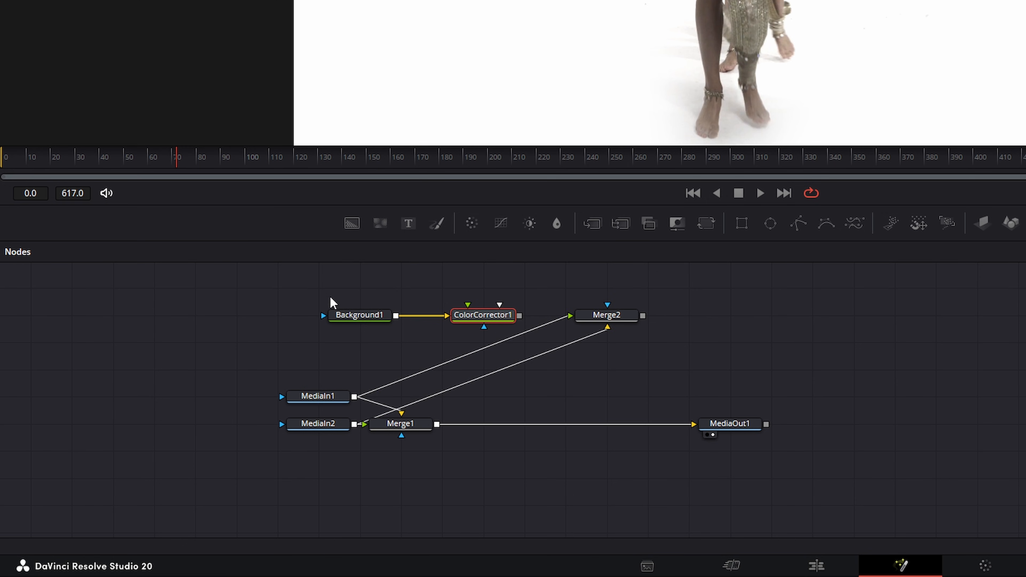
{"action": "left_click_drag", "start_coordinate": [331, 299], "coordinate": [492, 334]}
{"action": "key", "text": "Delete"}
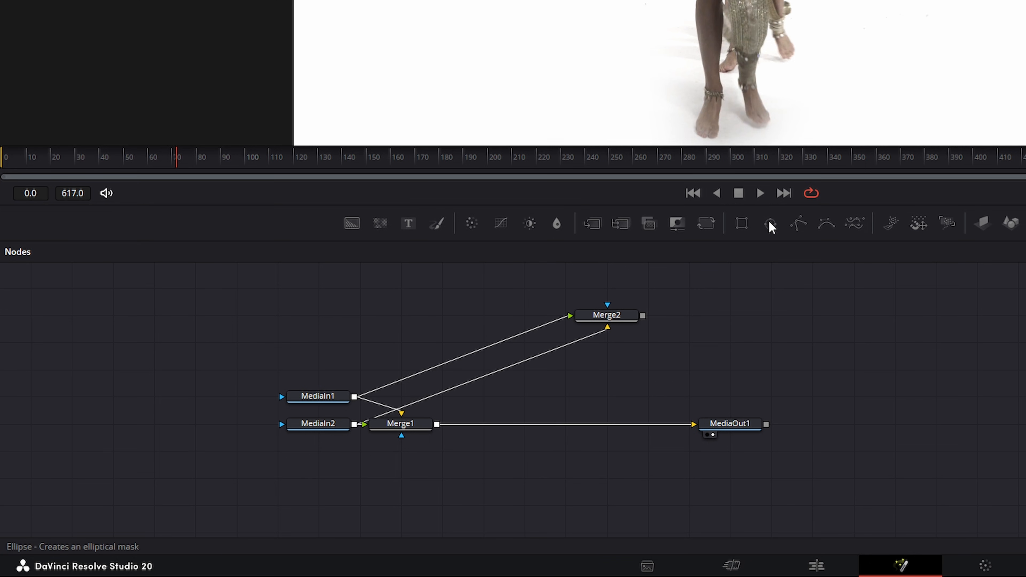
- Attach an Ellipse mask to Merge2's effect mask input, then disconnect both media nodes and the Ellipse from Merge2
{"action": "left_click_drag", "start_coordinate": [770, 226], "coordinate": [609, 321]}
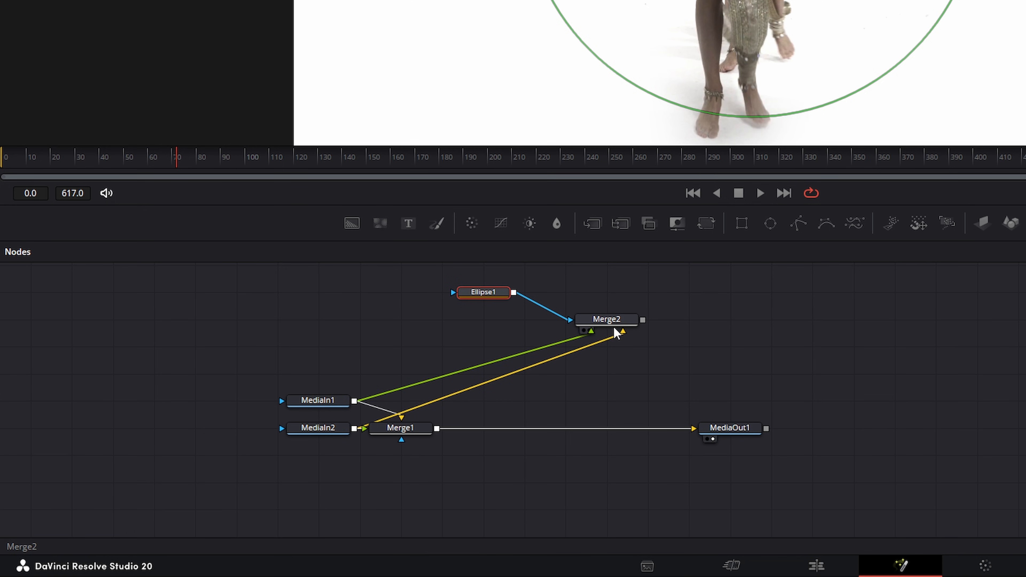
{"action": "left_click_drag", "start_coordinate": [608, 315], "coordinate": [574, 335]}
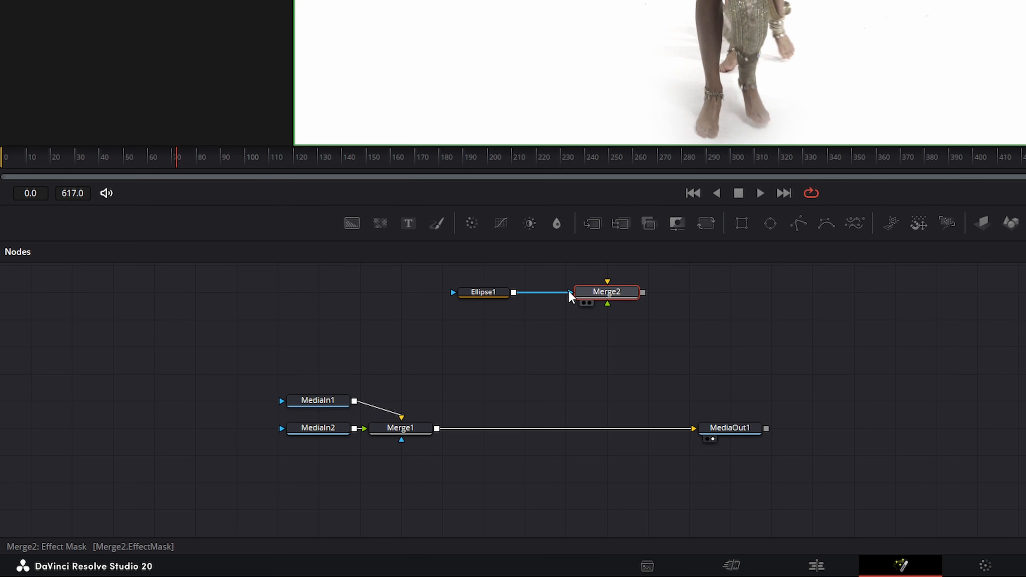
{"action": "left_click_drag", "start_coordinate": [570, 292], "coordinate": [547, 302]}
{"action": "left_click_drag", "start_coordinate": [607, 291], "coordinate": [607, 319]}
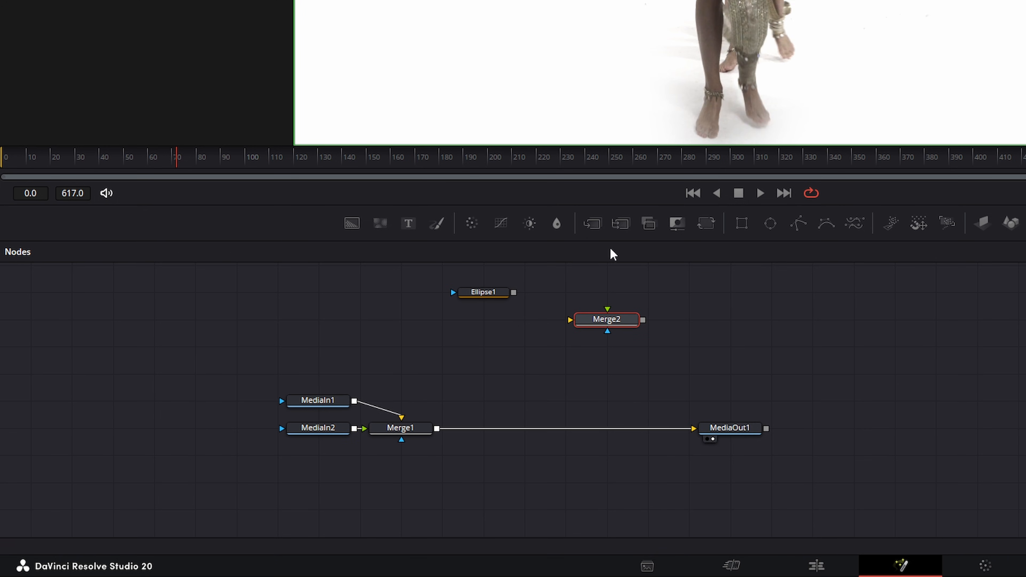
- Connect the Ellipse's output to Merge2's effect mask, try it on the background input instead, and disconnect it
{"action": "left_click", "coordinate": [495, 293]}
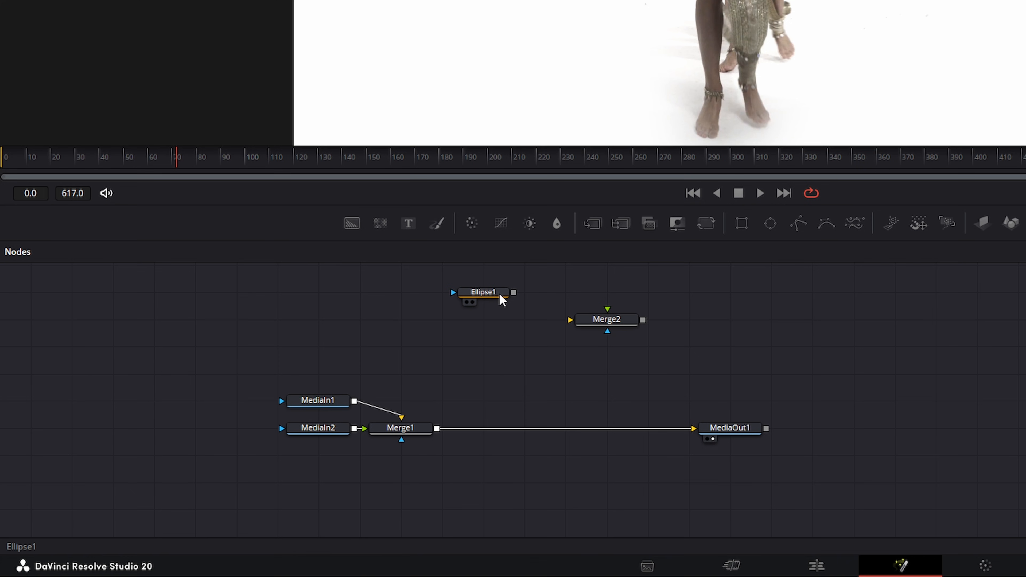
{"action": "left_click_drag", "start_coordinate": [514, 292], "coordinate": [609, 329]}
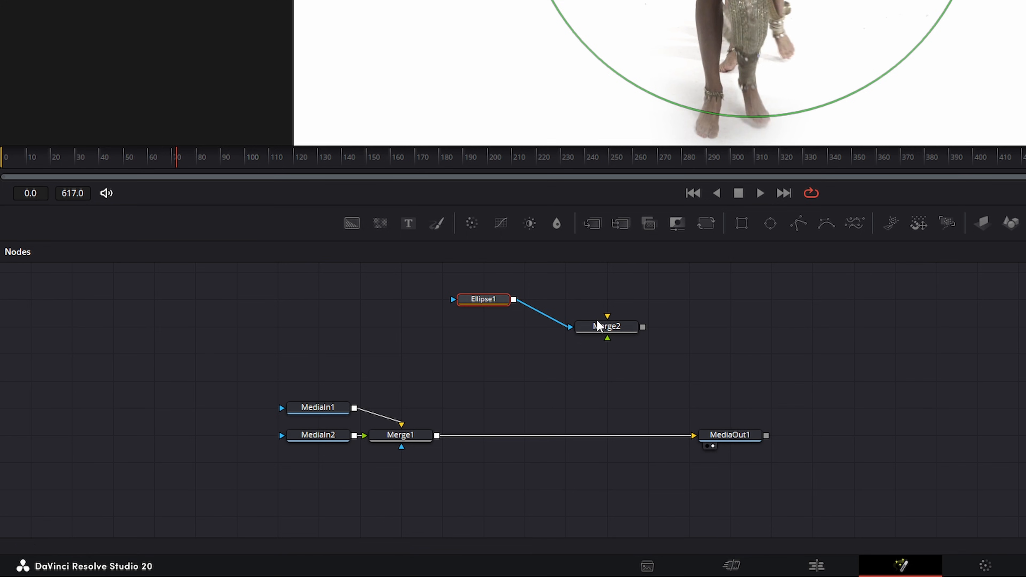
{"action": "left_click_drag", "start_coordinate": [571, 327], "coordinate": [594, 323]}
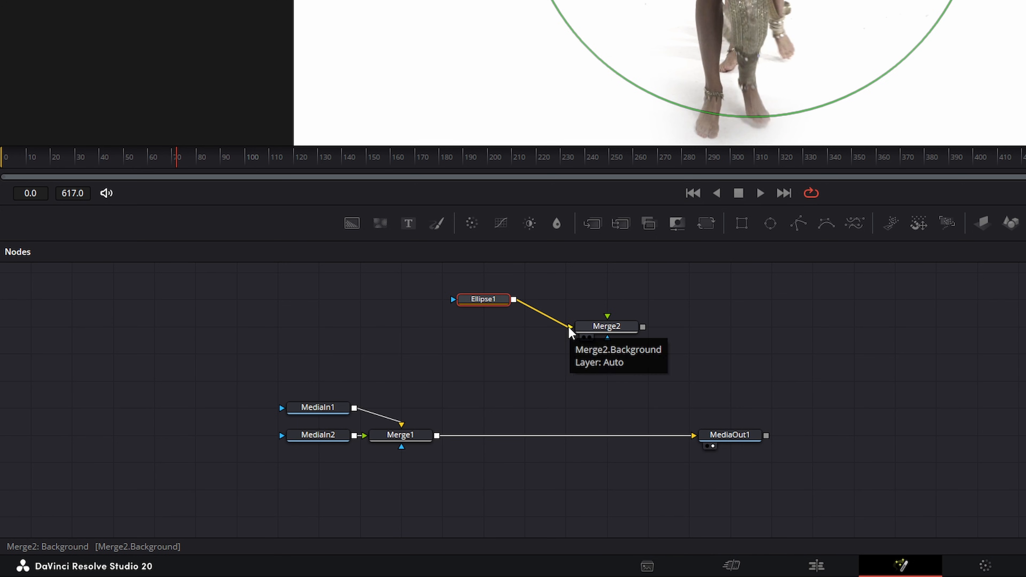
{"action": "left_click_drag", "start_coordinate": [570, 328], "coordinate": [540, 319]}
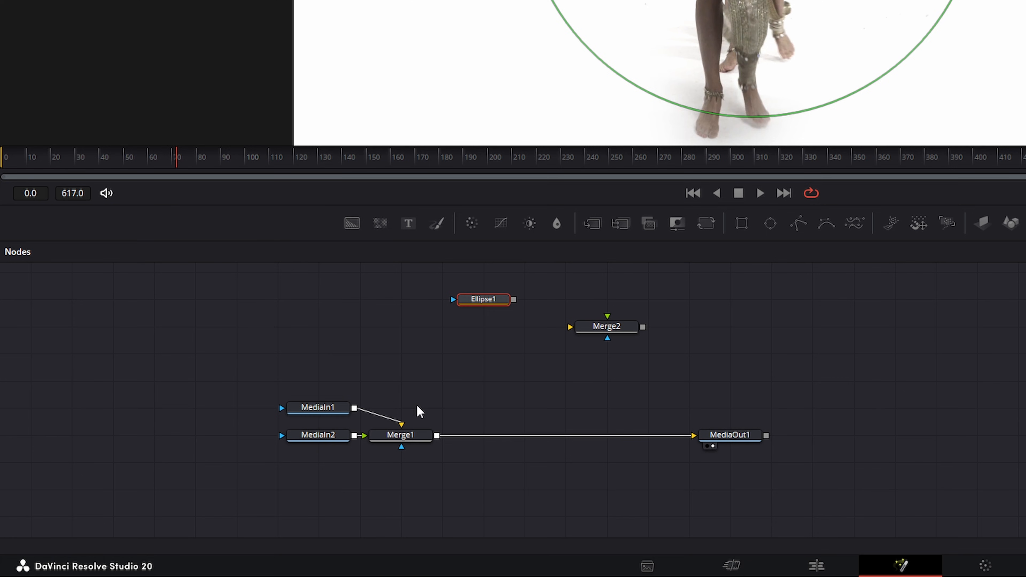
- Connect MediaIn2 as background and MediaIn1 as foreground of Merge2, replace MediaIn1 with the Ellipse, and feed Merge2 into MediaOut1
{"action": "left_click_drag", "start_coordinate": [355, 435], "coordinate": [570, 327]}
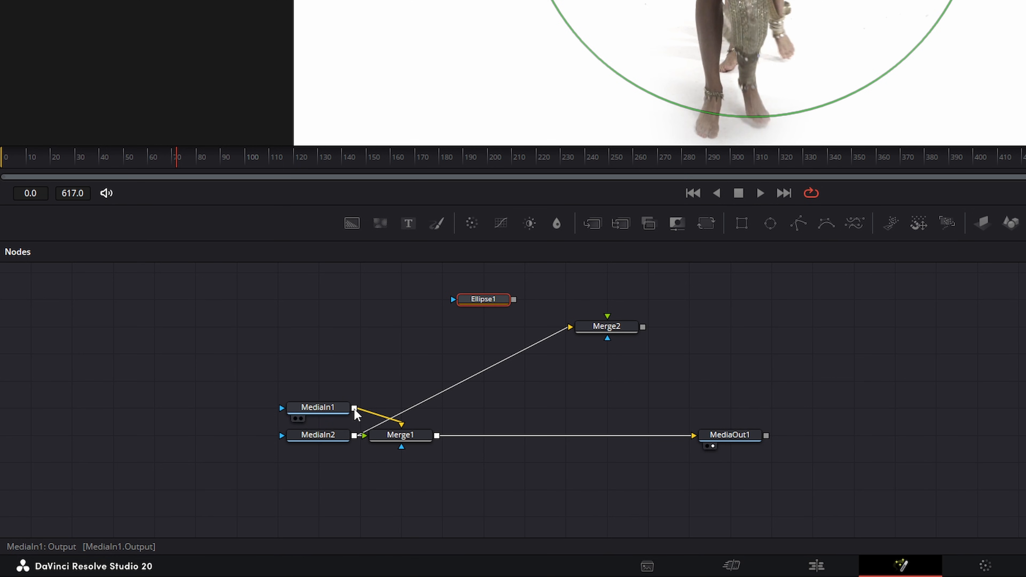
{"action": "left_click_drag", "start_coordinate": [354, 409], "coordinate": [607, 323]}
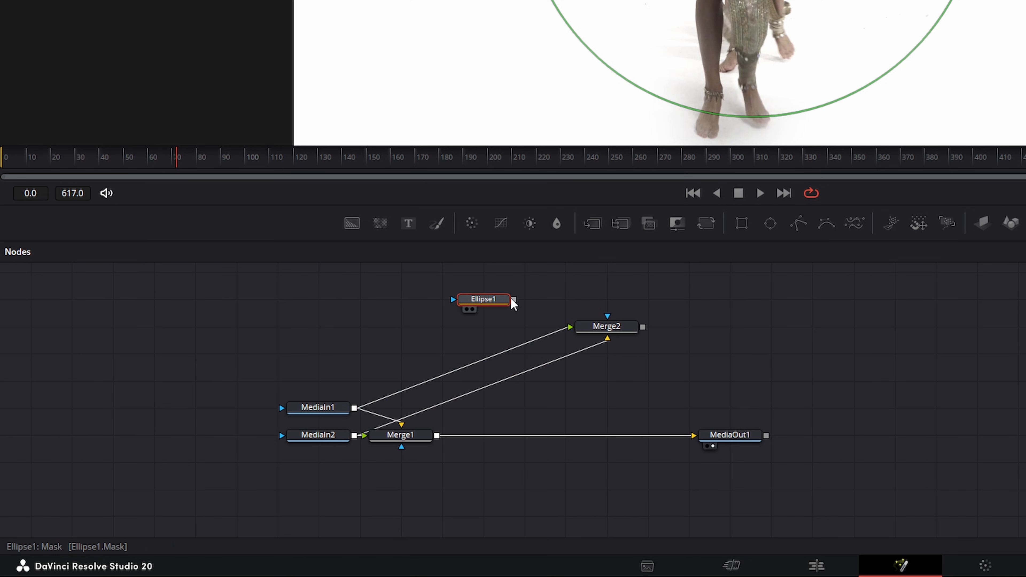
{"action": "left_click_drag", "start_coordinate": [513, 299], "coordinate": [714, 442]}
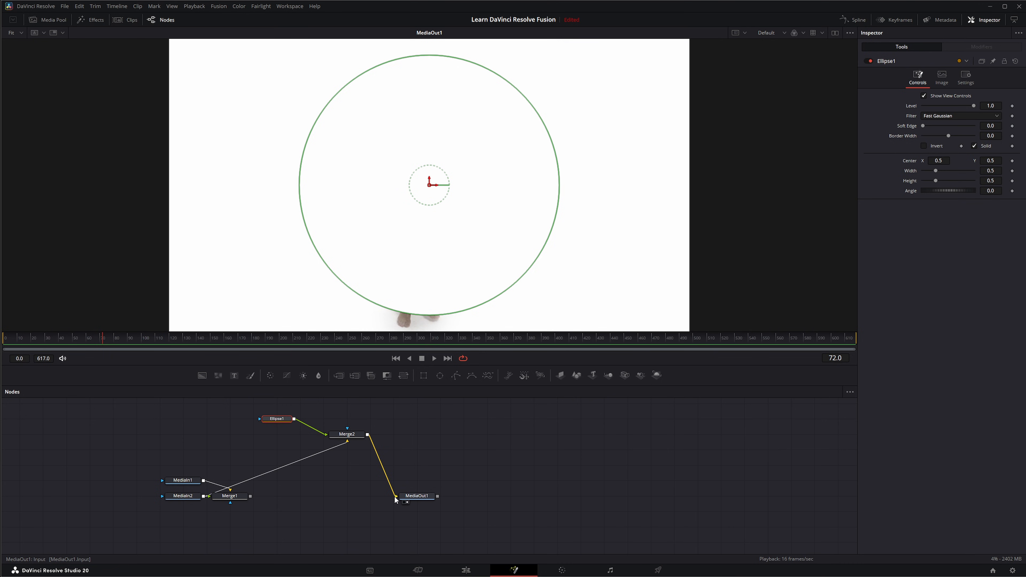
- Disconnect MediaOut1 from Merge2 and move it farther away from the other nodes
{"action": "left_click_drag", "start_coordinate": [404, 496], "coordinate": [439, 503]}
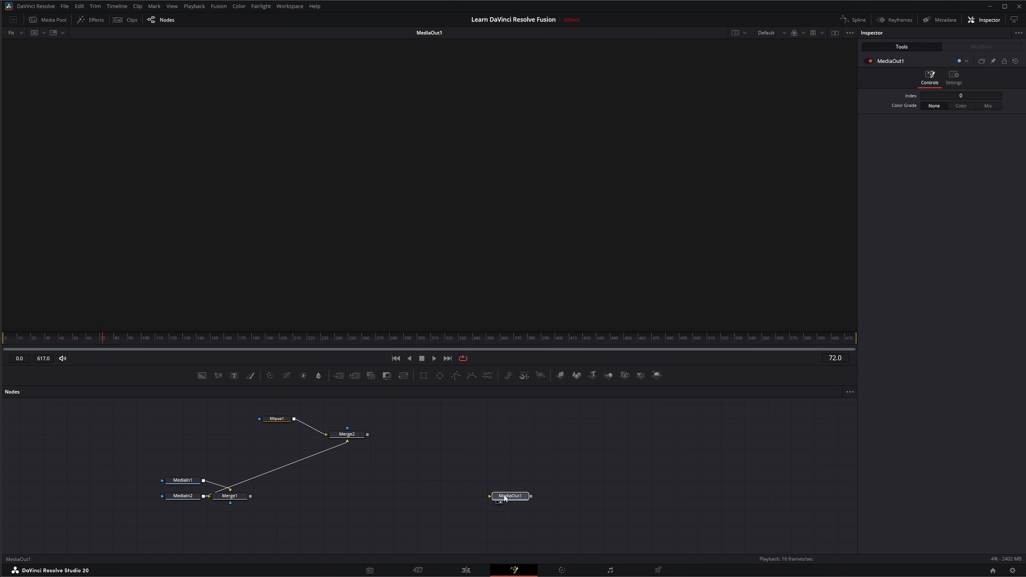
{"action": "left_click_drag", "start_coordinate": [505, 498], "coordinate": [611, 469]}
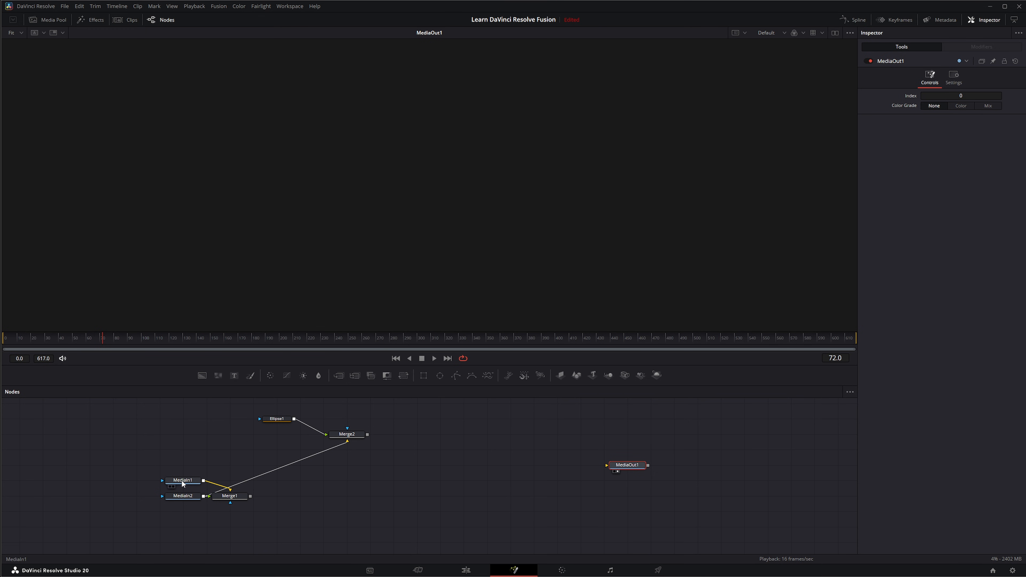
- Show MediaIn1 in the viewer, switch to dual viewers, and display Merge2 in the second one
{"action": "key", "text": "1"}
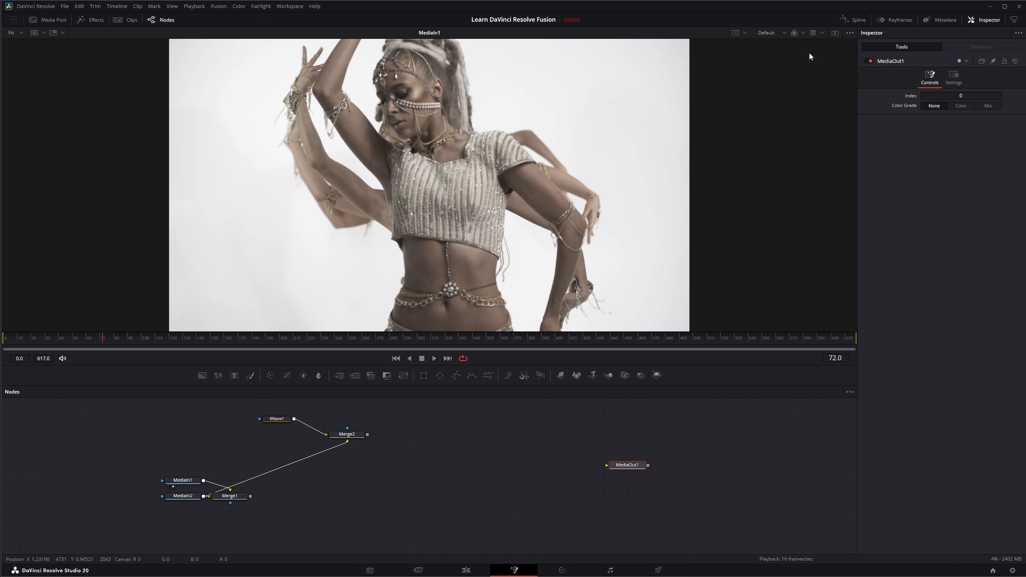
{"action": "left_click", "coordinate": [835, 33]}
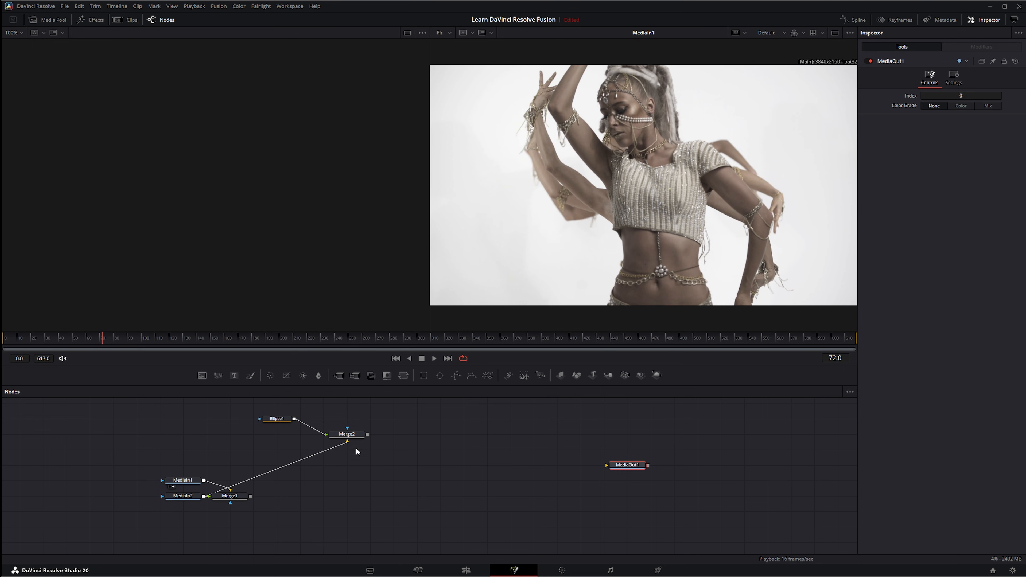
{"action": "left_click_drag", "start_coordinate": [355, 436], "coordinate": [200, 184]}
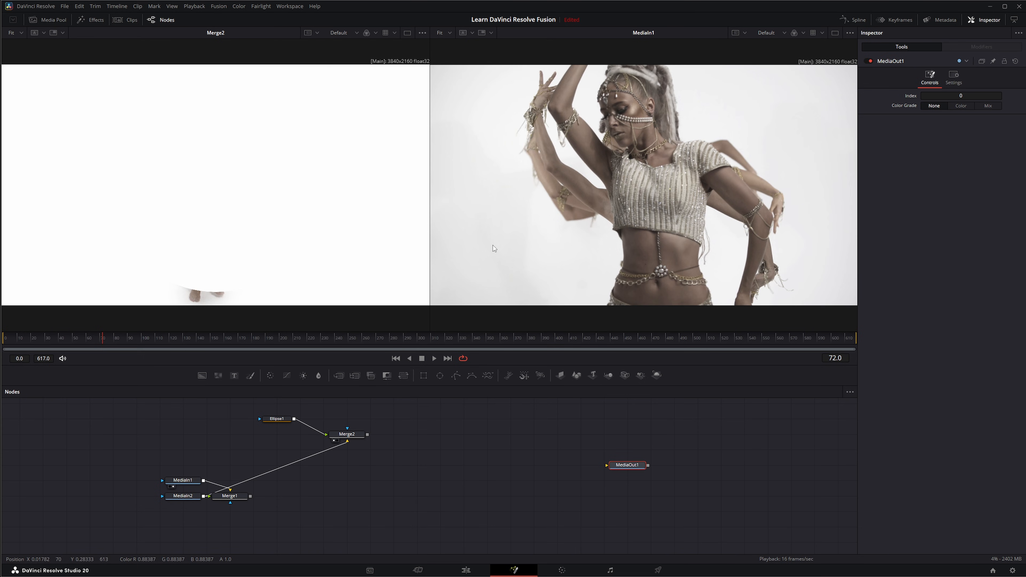
- Display MediaOut1 beside Merge2, check the clip's output on the Edit page, and return to the Fusion page
{"action": "left_click_drag", "start_coordinate": [561, 419], "coordinate": [722, 523]}
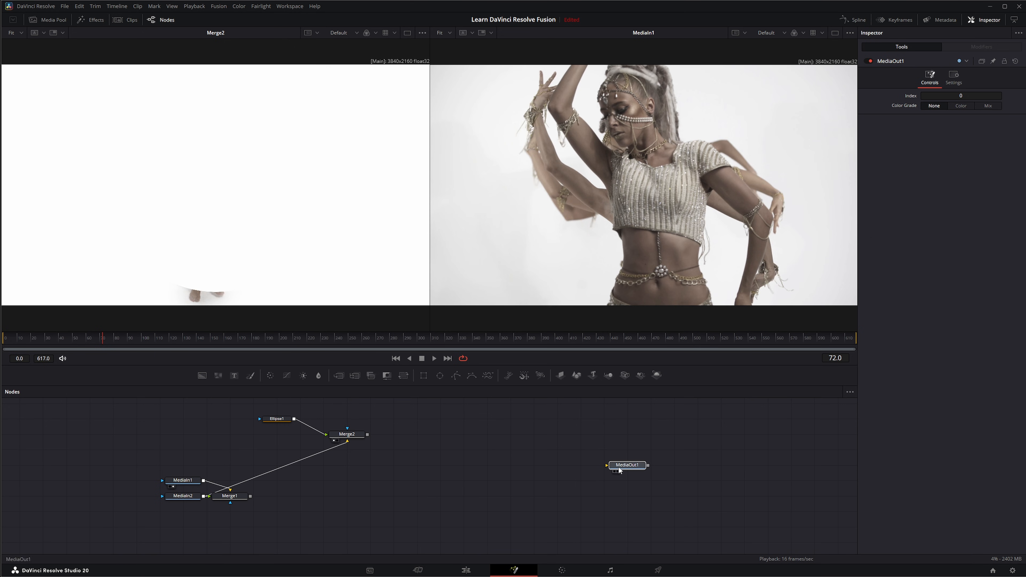
{"action": "left_click", "coordinate": [469, 571]}
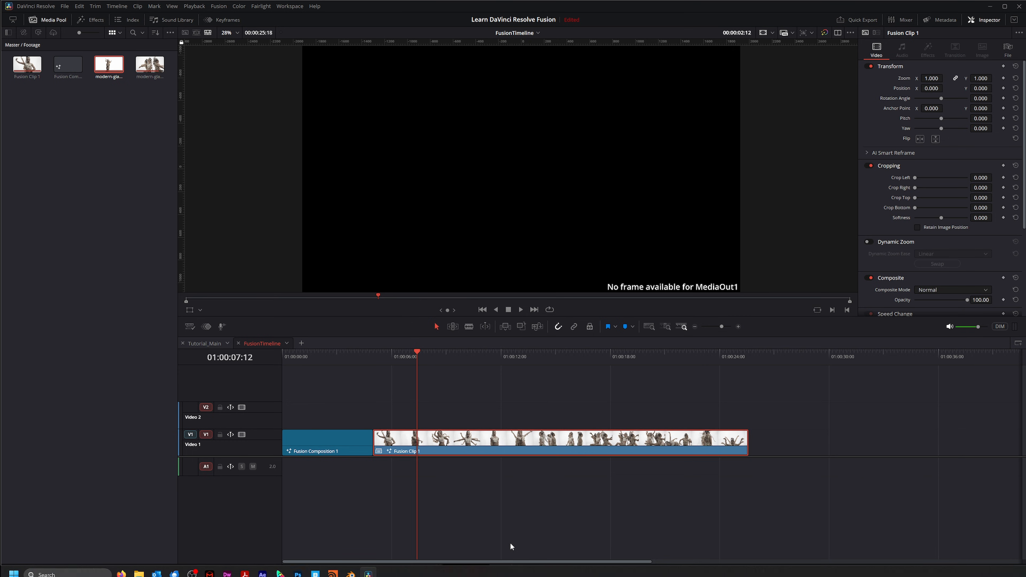
{"action": "left_click", "coordinate": [514, 570]}
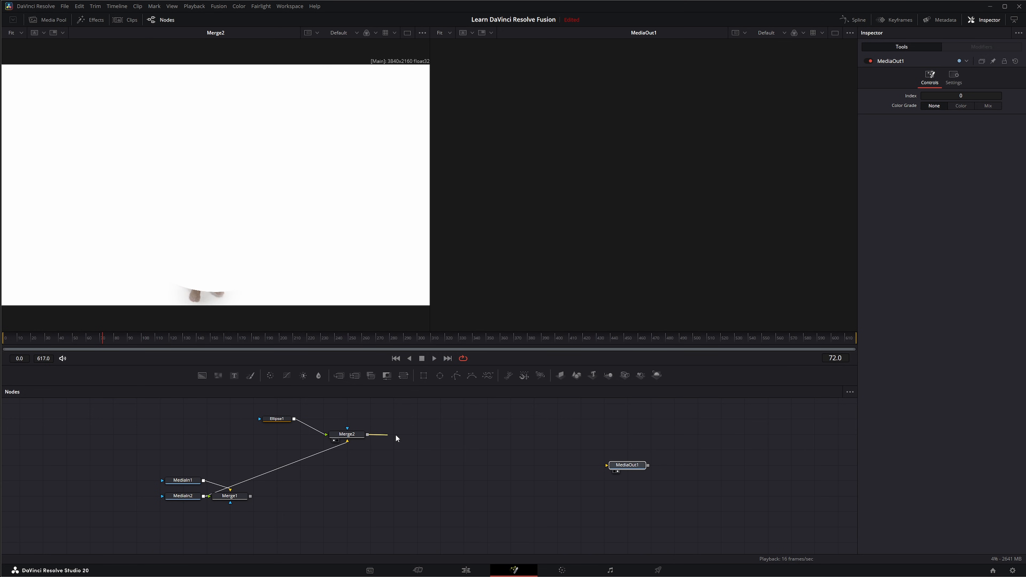
- Connect Merge2's output to MediaOut1, check the clip on the Edit page, and return to the Fusion page
{"action": "left_click_drag", "start_coordinate": [367, 434], "coordinate": [607, 466]}
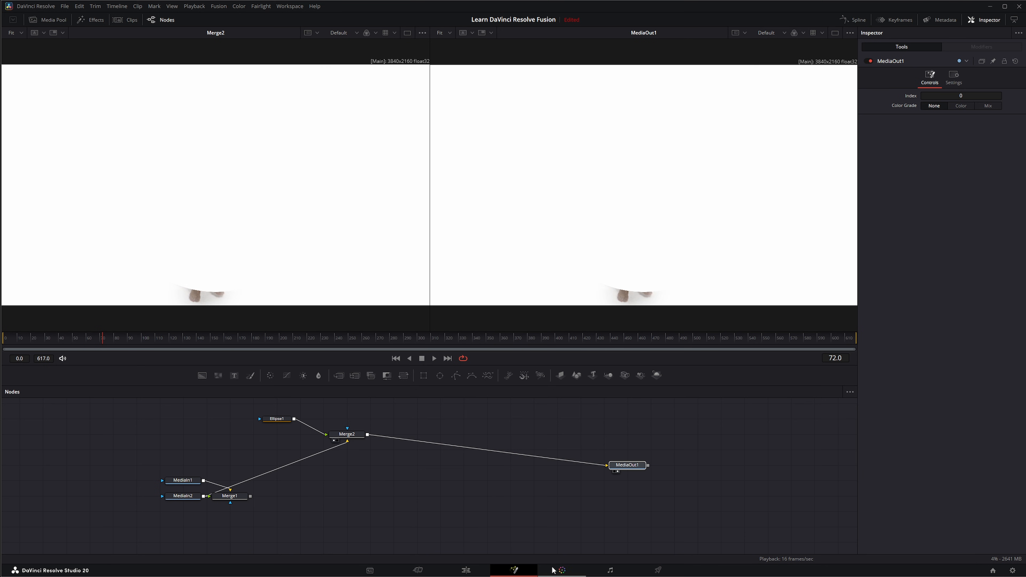
{"action": "left_click", "coordinate": [466, 570]}
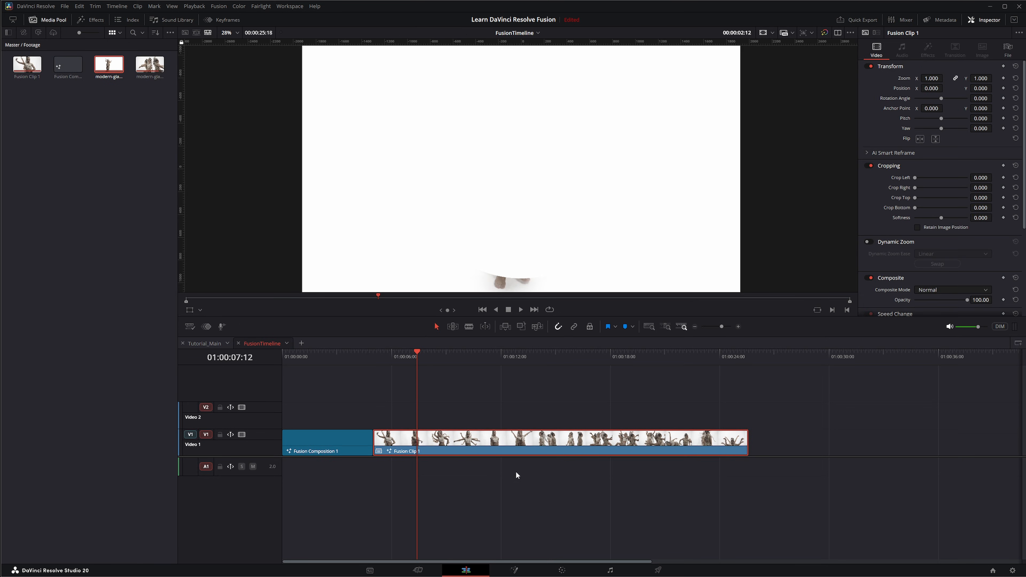
{"action": "left_click", "coordinate": [515, 570]}
- Detach MediaOut1, move it slightly, reconnect Merge2 to it, and check the clip again on the Edit page
{"action": "left_click_drag", "start_coordinate": [591, 441], "coordinate": [678, 487]}
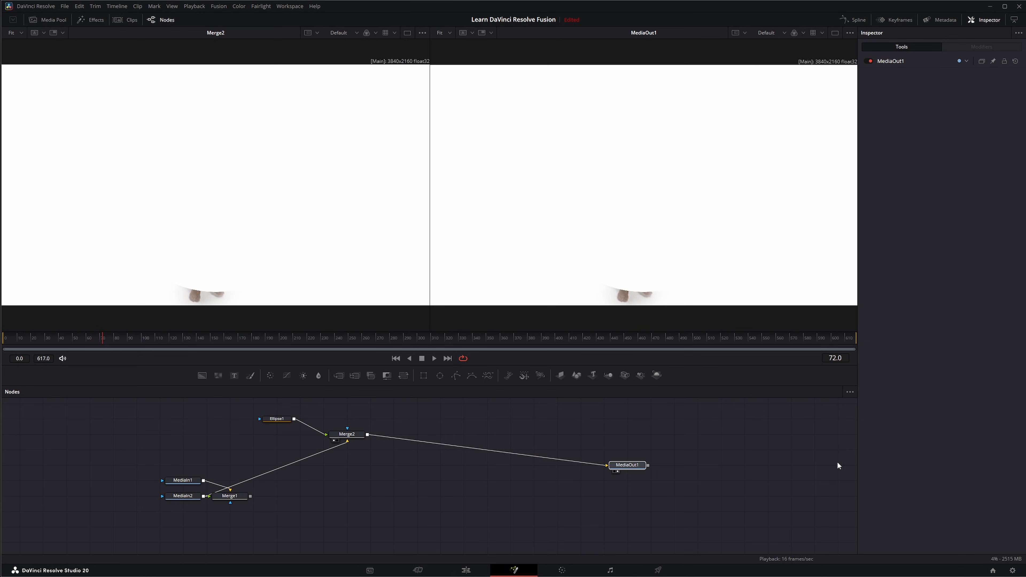
{"action": "left_click_drag", "start_coordinate": [606, 466], "coordinate": [553, 462]}
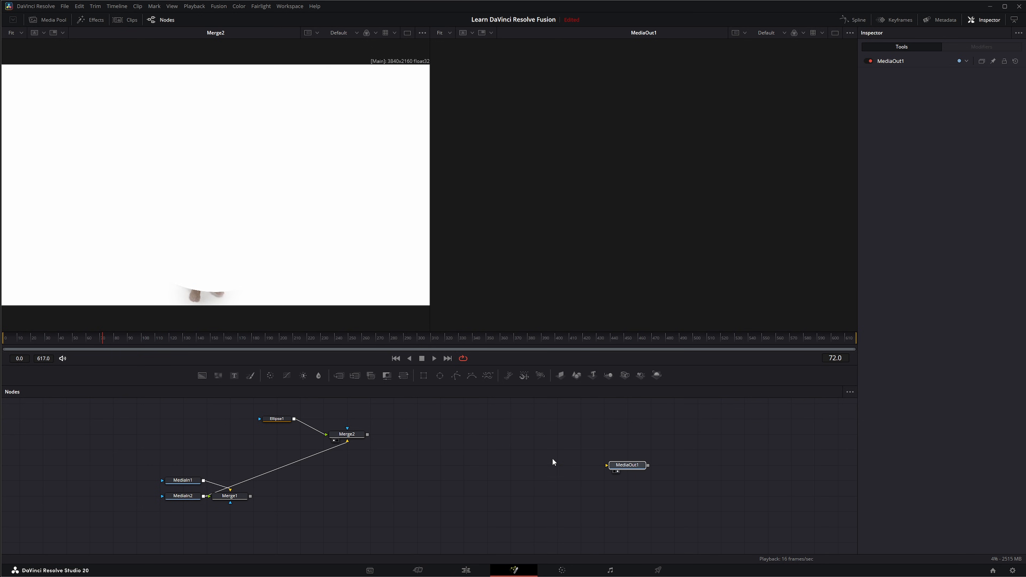
{"action": "left_click_drag", "start_coordinate": [632, 467], "coordinate": [679, 482]}
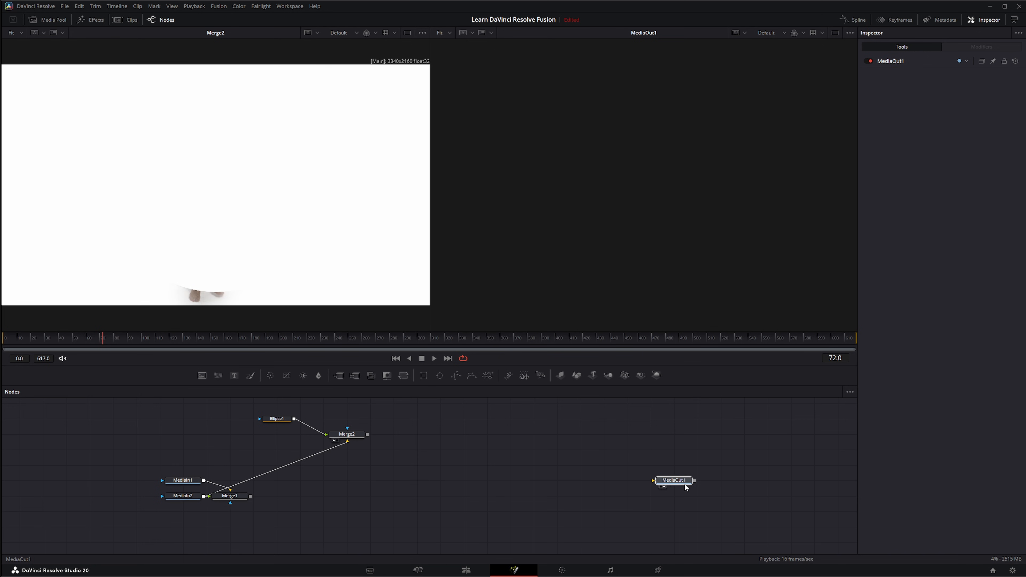
{"action": "left_click_drag", "start_coordinate": [367, 434], "coordinate": [655, 484]}
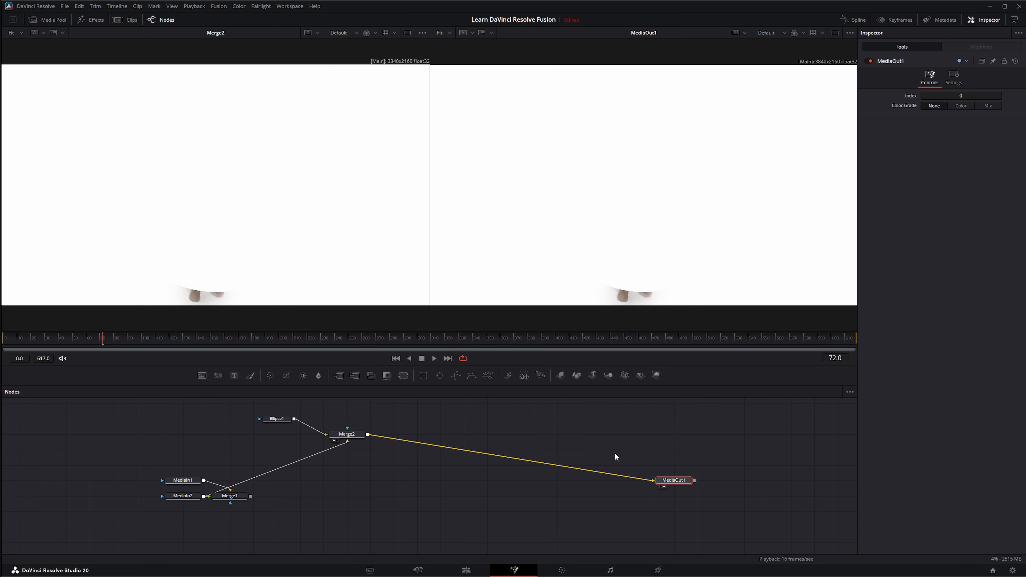
{"action": "left_click", "coordinate": [467, 570]}
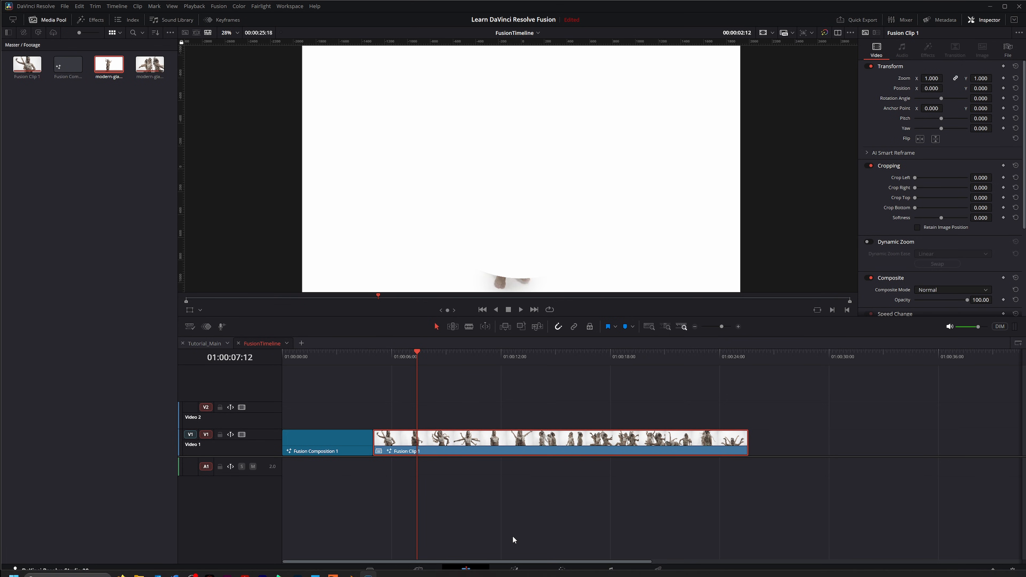
{"action": "left_click", "coordinate": [514, 570]}
- Delete the Ellipse and Merge2 nodes, connect Merge1 to MediaOut1, and move MediaOut1 in line with Merge1
{"action": "left_click_drag", "start_coordinate": [222, 410], "coordinate": [380, 469]}
{"action": "key", "text": "Delete"}
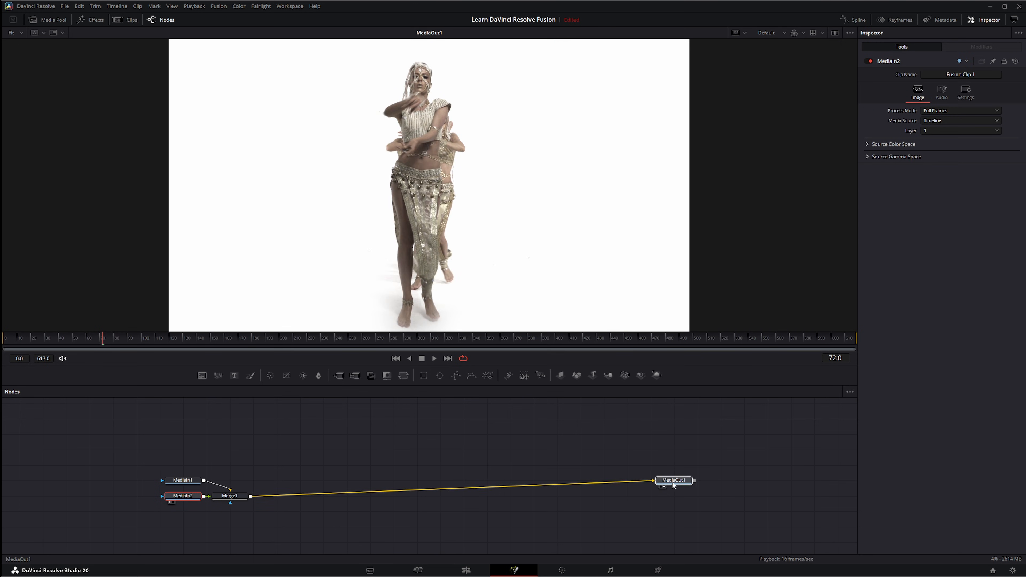
{"action": "left_click_drag", "start_coordinate": [672, 482], "coordinate": [504, 497]}
{"action": "left_click", "coordinate": [476, 494]}
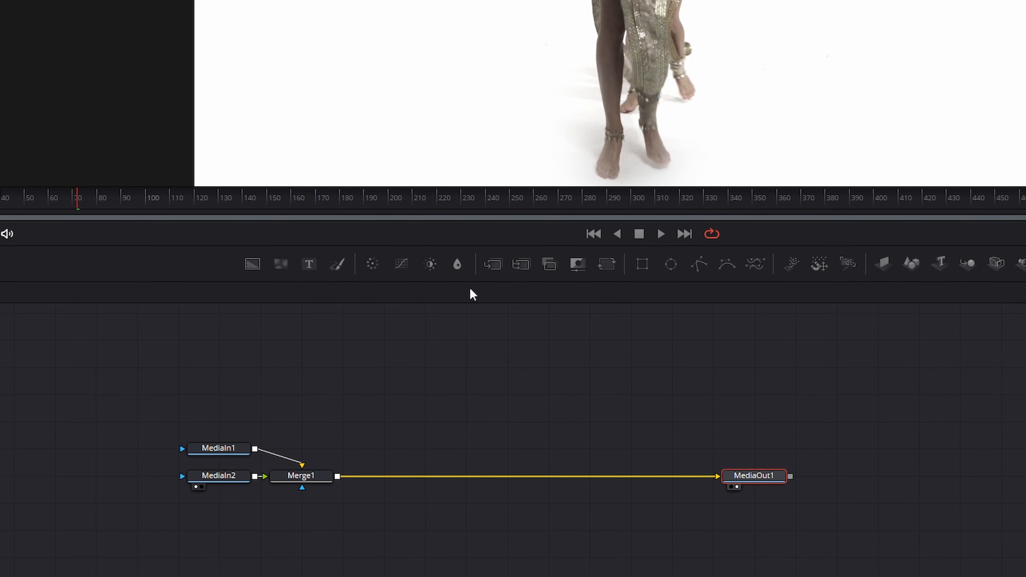
- Add a separate Merge node above the chain, assigning MediaIn2 to its Background input and MediaIn1 to its Foreground input
{"action": "left_click_drag", "start_coordinate": [493, 264], "coordinate": [460, 394]}
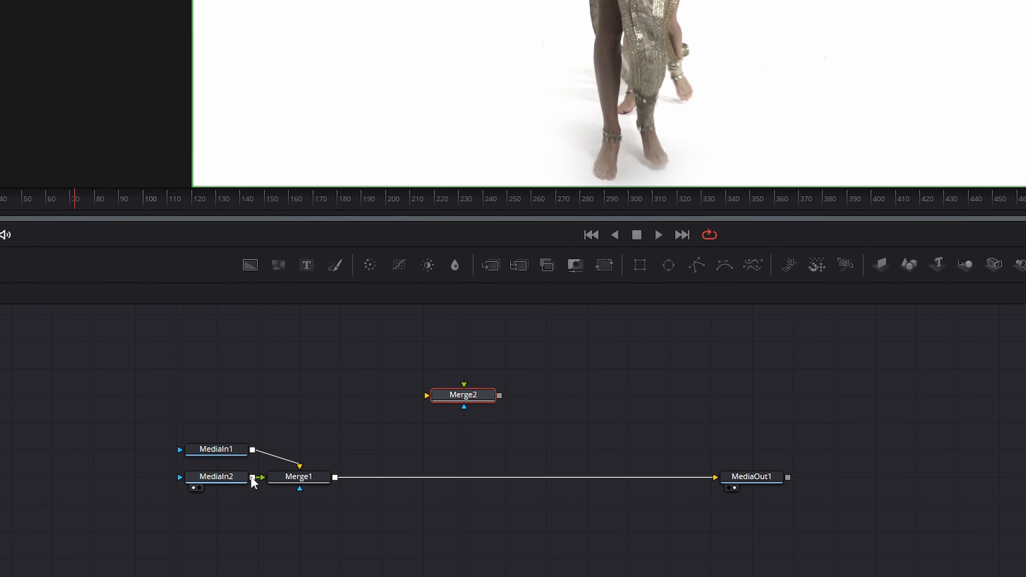
{"action": "left_click_drag", "start_coordinate": [253, 478], "coordinate": [454, 398]}
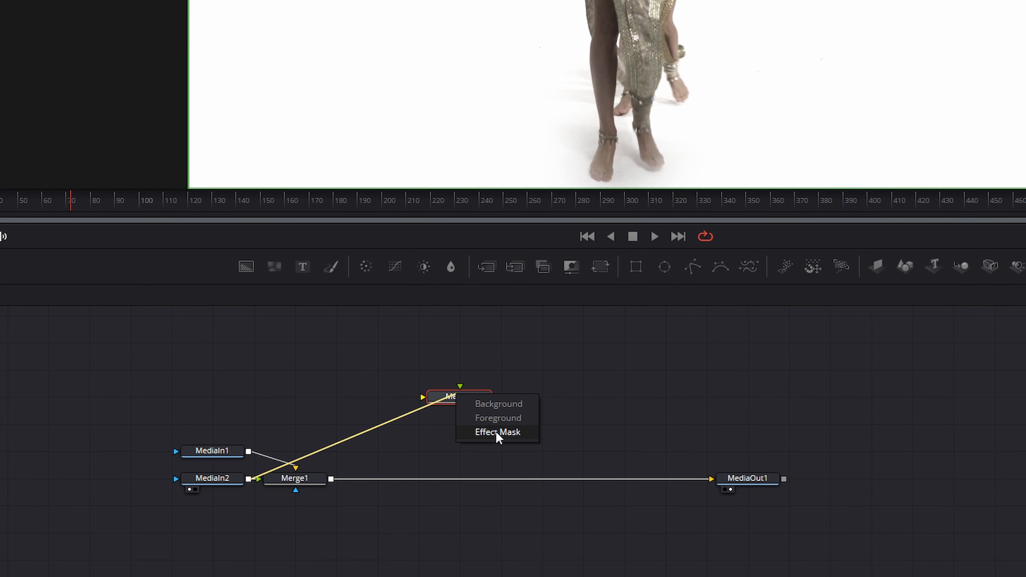
{"action": "left_click", "coordinate": [494, 406]}
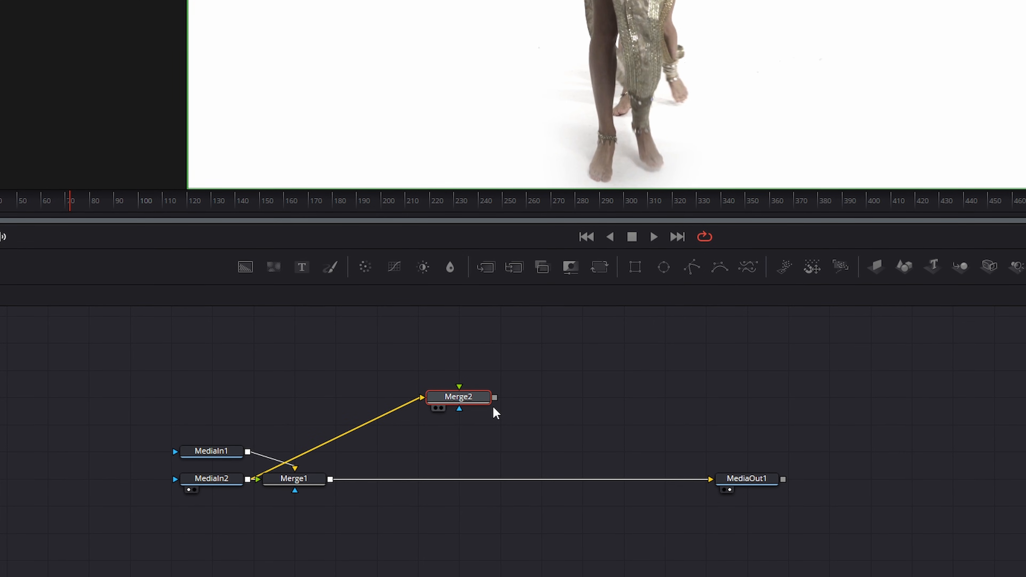
{"action": "left_click_drag", "start_coordinate": [248, 452], "coordinate": [456, 404]}
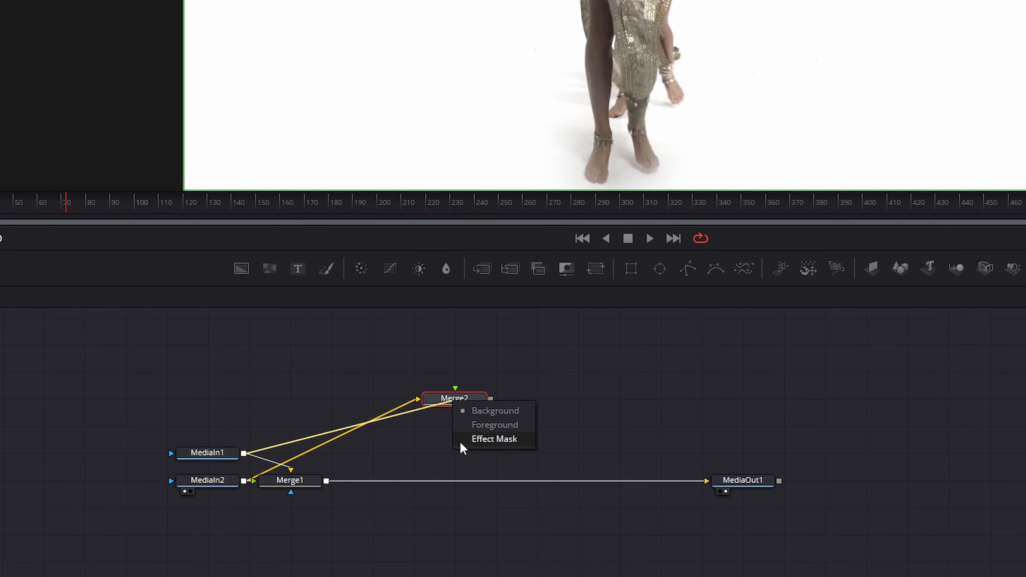
{"action": "left_click", "coordinate": [480, 427]}
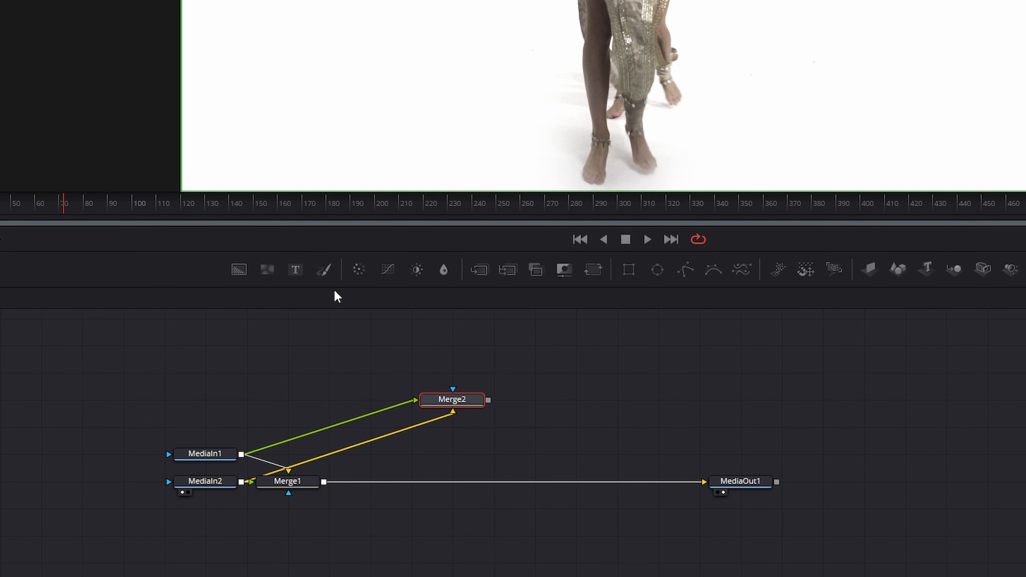
- Add a Color Corrector node beside Merge2, bring up its input choices for MediaIn1, and cancel the connection
{"action": "left_click_drag", "start_coordinate": [359, 269], "coordinate": [579, 406]}
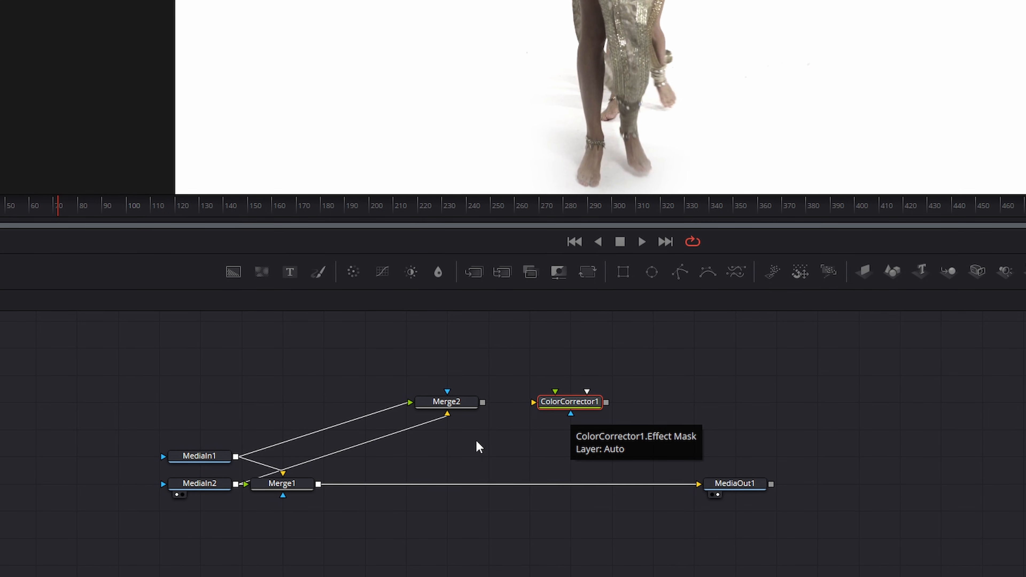
{"action": "left_click_drag", "start_coordinate": [235, 457], "coordinate": [565, 403]}
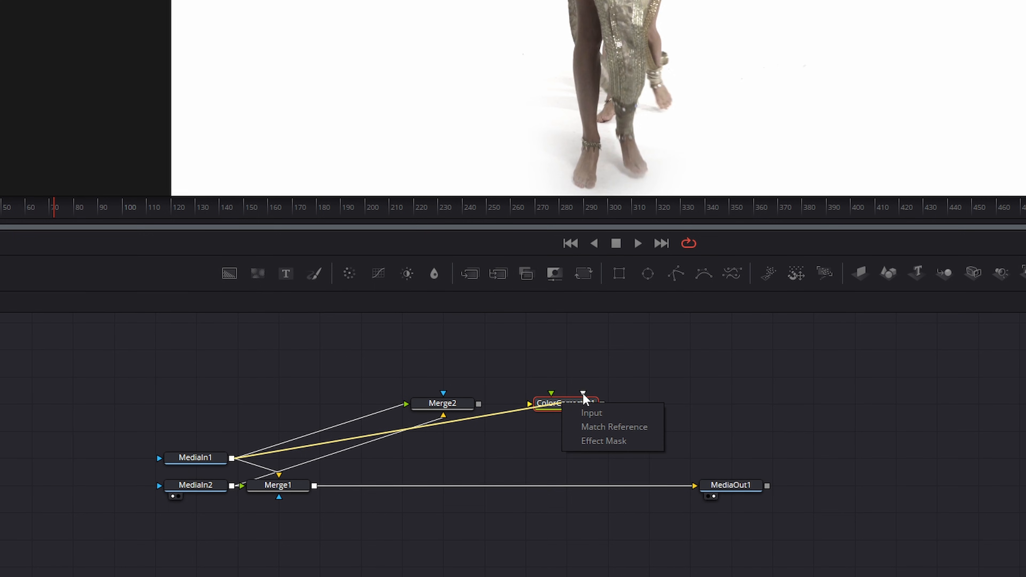
{"action": "left_click", "coordinate": [518, 461]}
- Delete Merge2 and the unconnected Color Corrector, and insert a new Color Corrector between Merge1 and MediaOut1
{"action": "left_click_drag", "start_coordinate": [348, 374], "coordinate": [694, 458]}
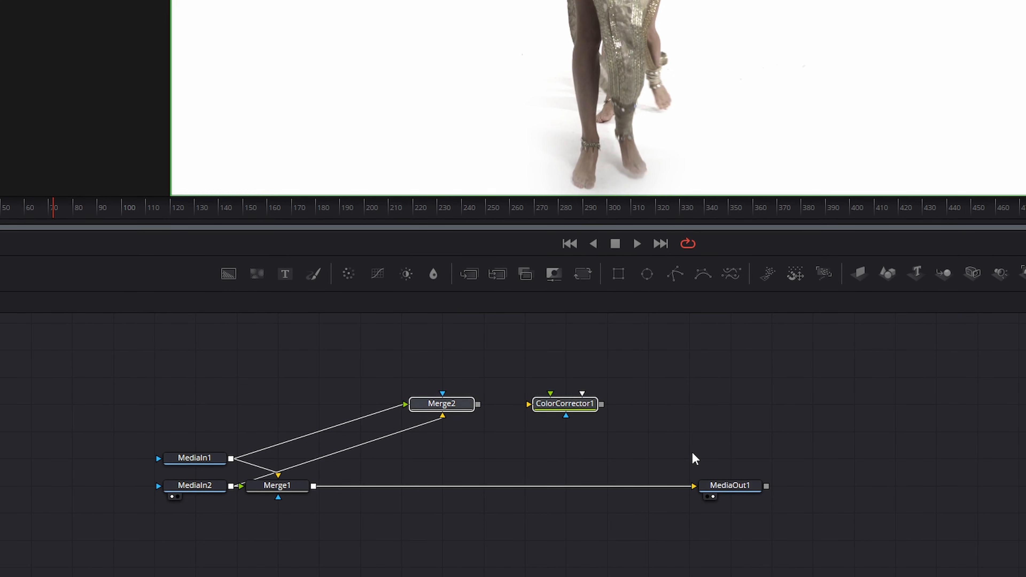
{"action": "key", "text": "Delete"}
{"action": "left_click", "coordinate": [286, 489]}
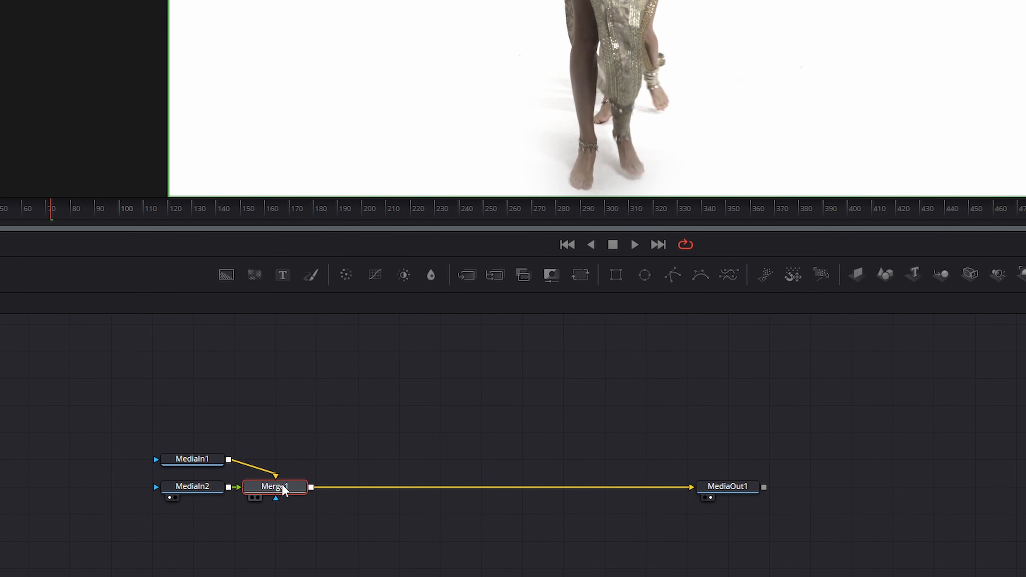
{"action": "left_click", "coordinate": [349, 276]}
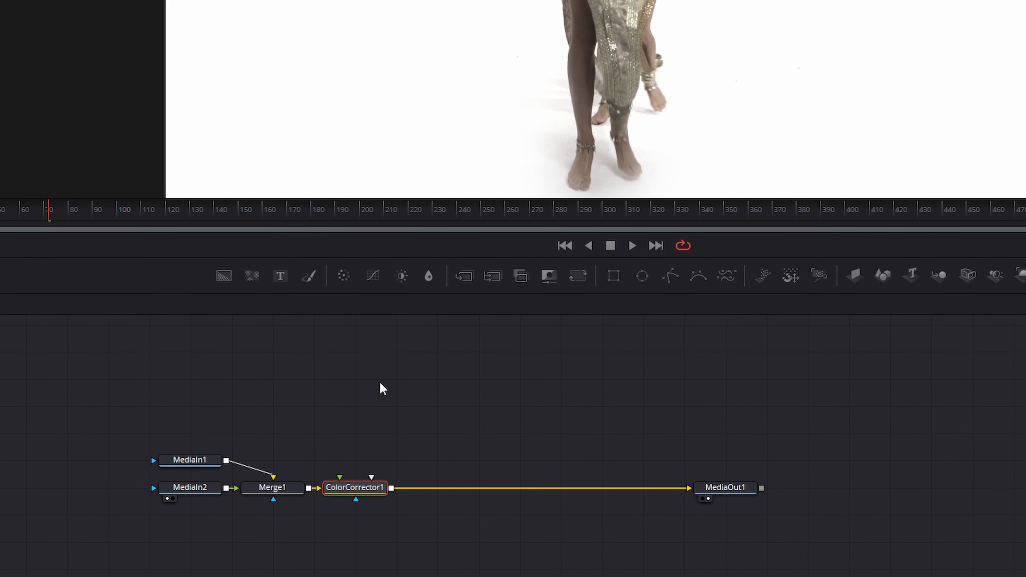
- Add a second, unconnected Color Corrector node above the chain and delete it again
{"action": "left_click", "coordinate": [384, 390]}
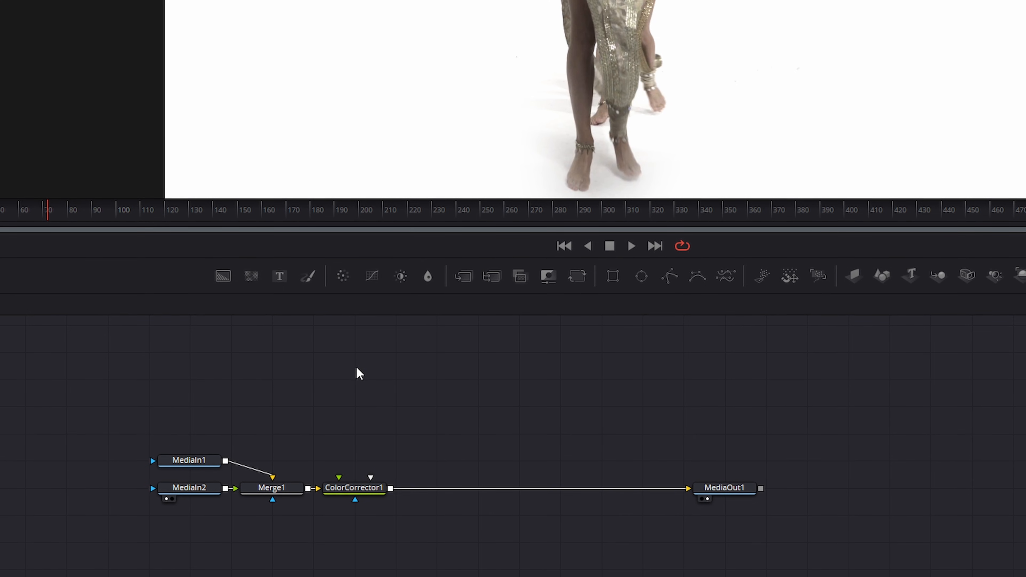
{"action": "left_click", "coordinate": [343, 279]}
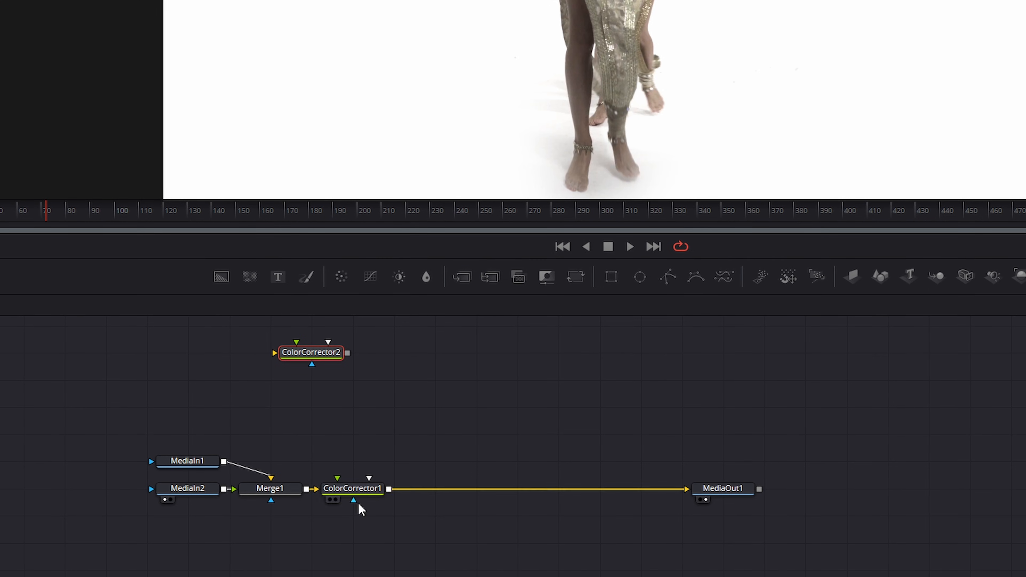
{"action": "left_click_drag", "start_coordinate": [301, 364], "coordinate": [533, 420]}
{"action": "key", "text": "Delete"}
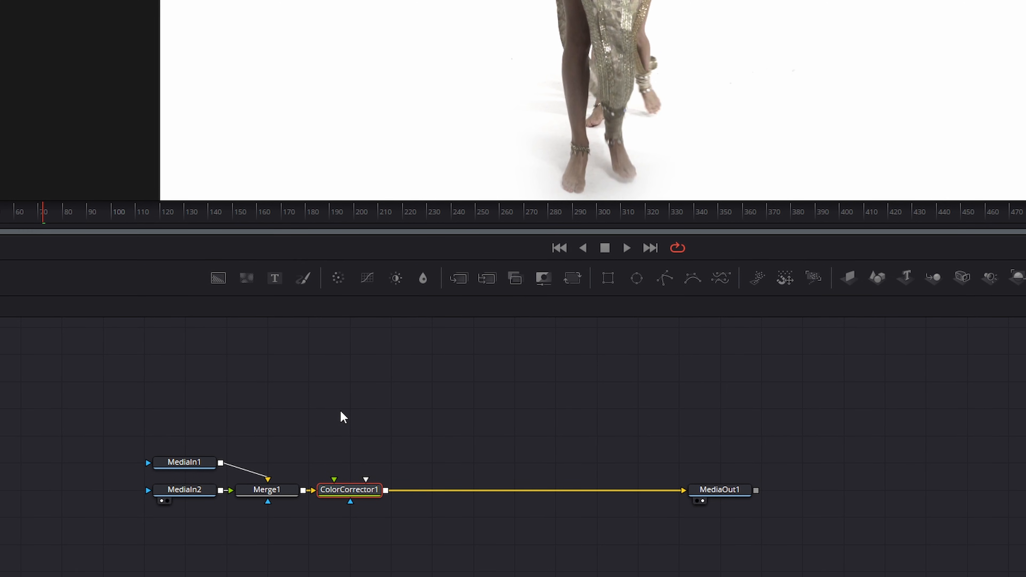
- Insert a Beauty node after ColorCorrector1 using the tool search, and select each of the two nodes in turn
{"action": "key", "text": "shift+space"}
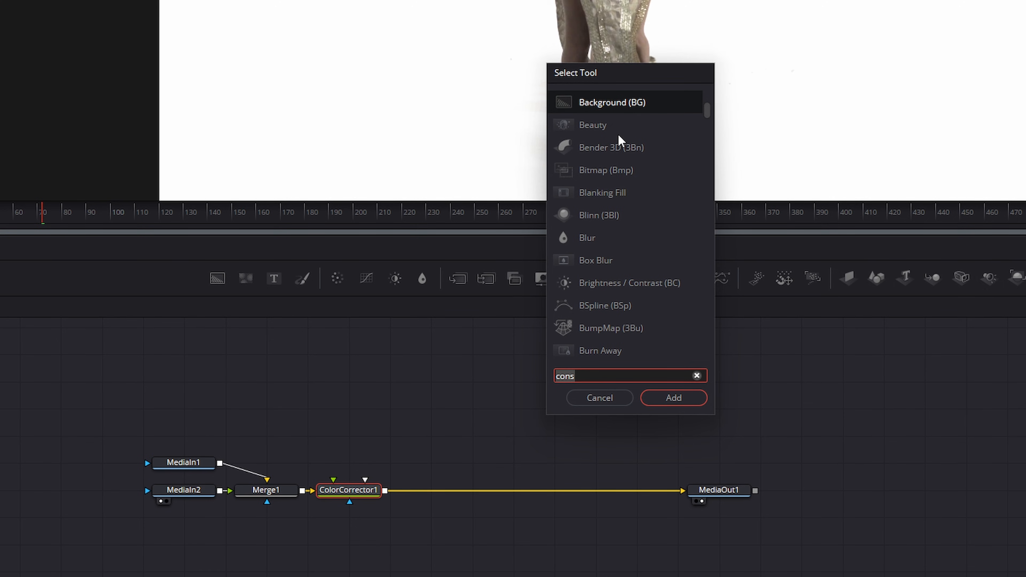
{"action": "left_click", "coordinate": [593, 129]}
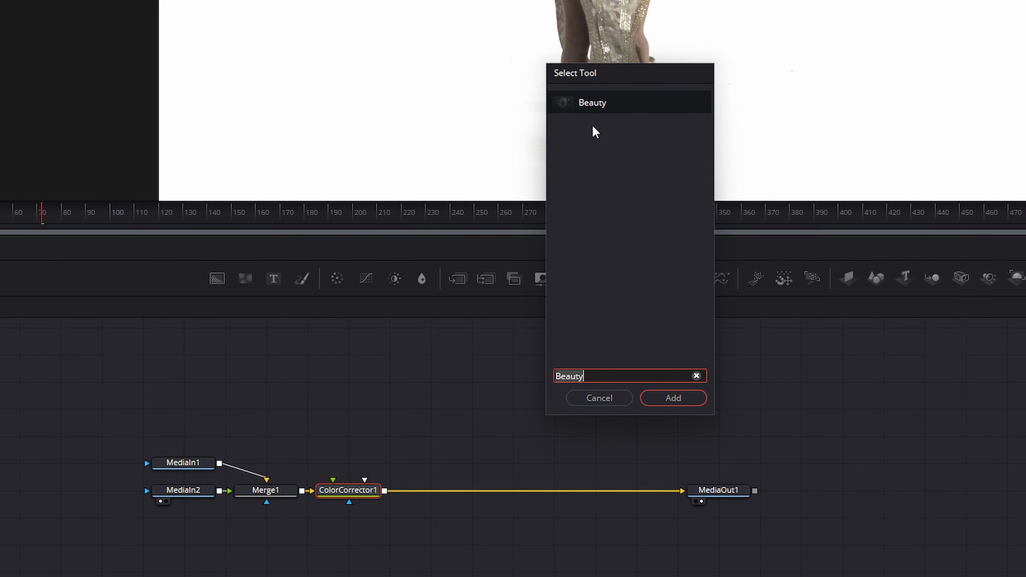
{"action": "left_click", "coordinate": [683, 405]}
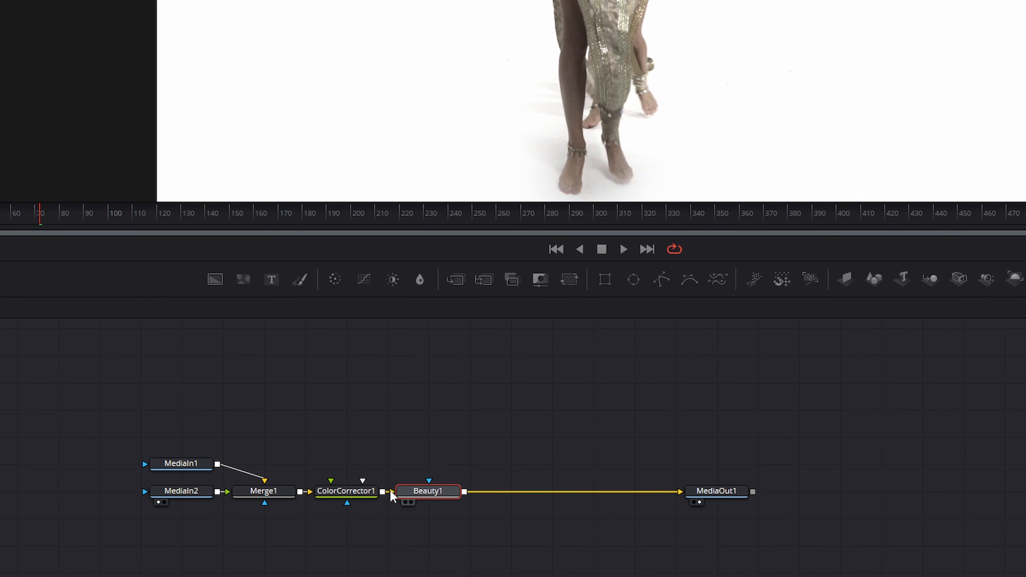
{"action": "left_click", "coordinate": [352, 496]}
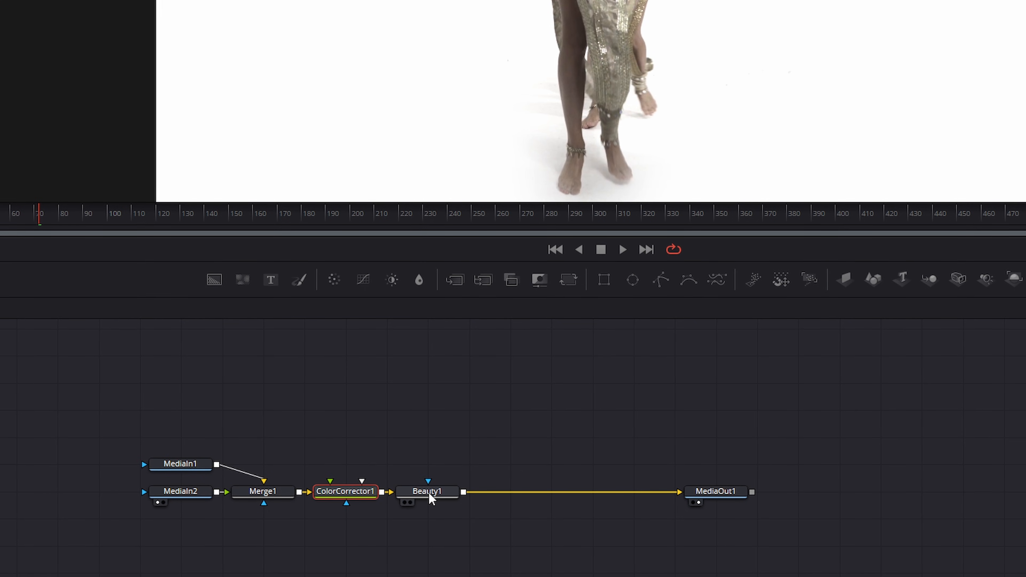
{"action": "left_click", "coordinate": [429, 492]}
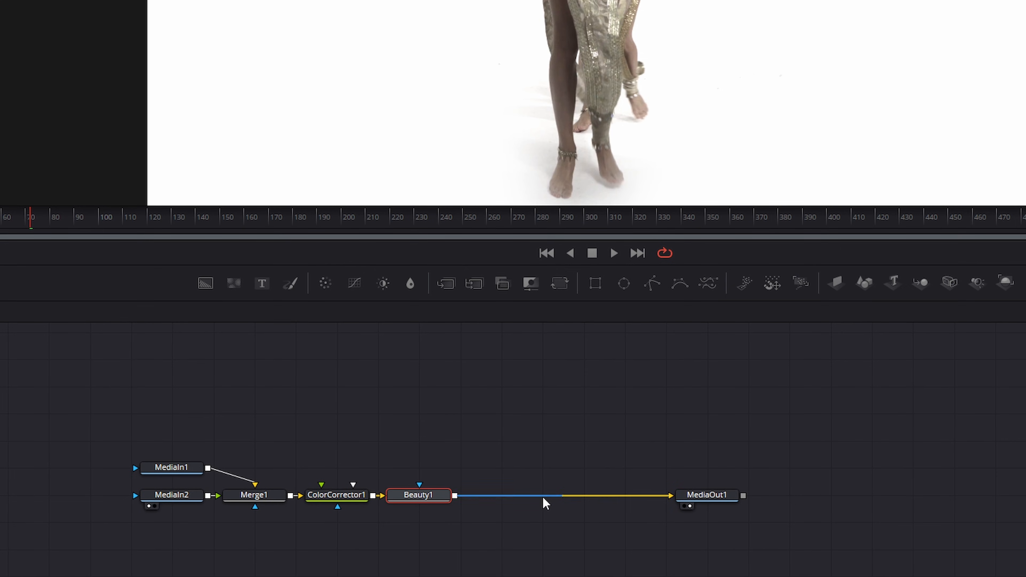
- Disconnect and reconnect Beauty1 and MediaOut1 twice, and move Beauty1 farther from ColorCorrector1
{"action": "left_click", "coordinate": [628, 496]}
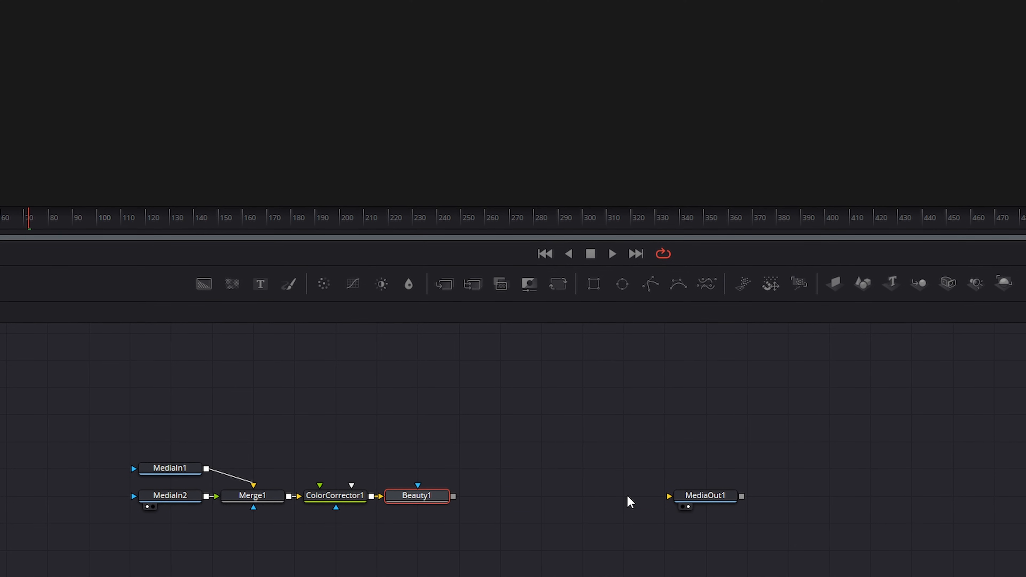
{"action": "left_click_drag", "start_coordinate": [453, 497], "coordinate": [669, 496]}
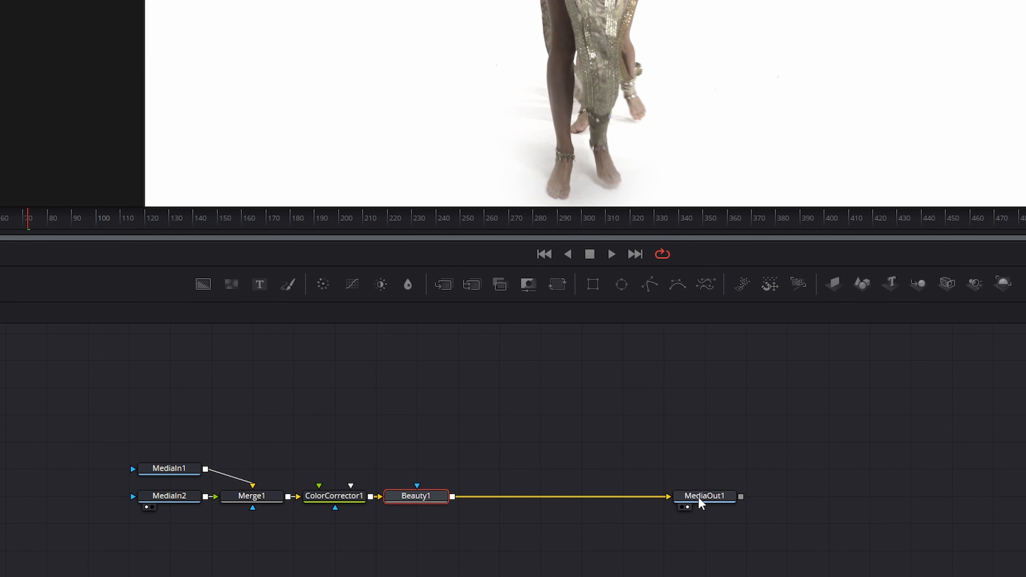
{"action": "left_click", "coordinate": [499, 497]}
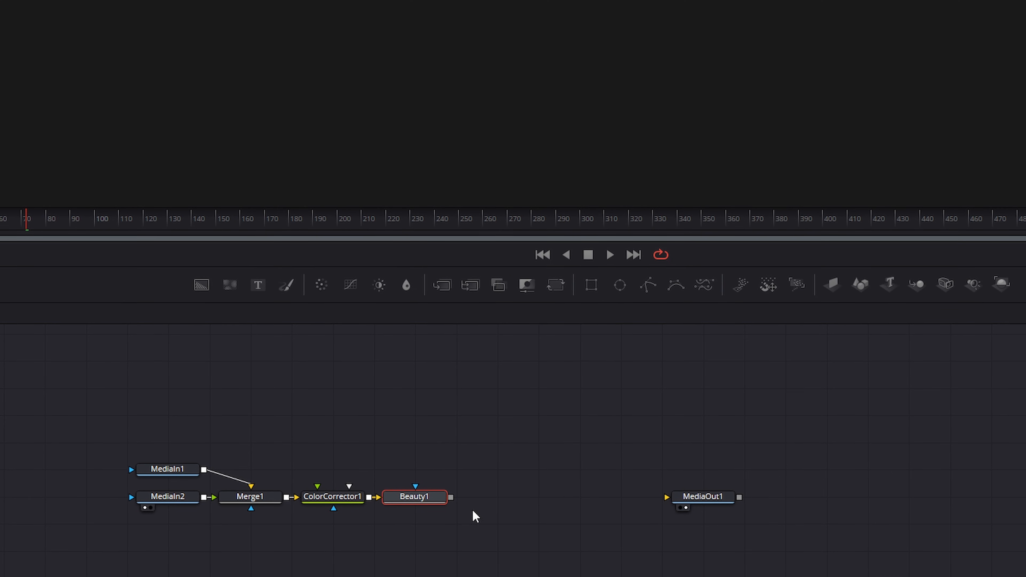
{"action": "left_click_drag", "start_coordinate": [451, 497], "coordinate": [683, 502]}
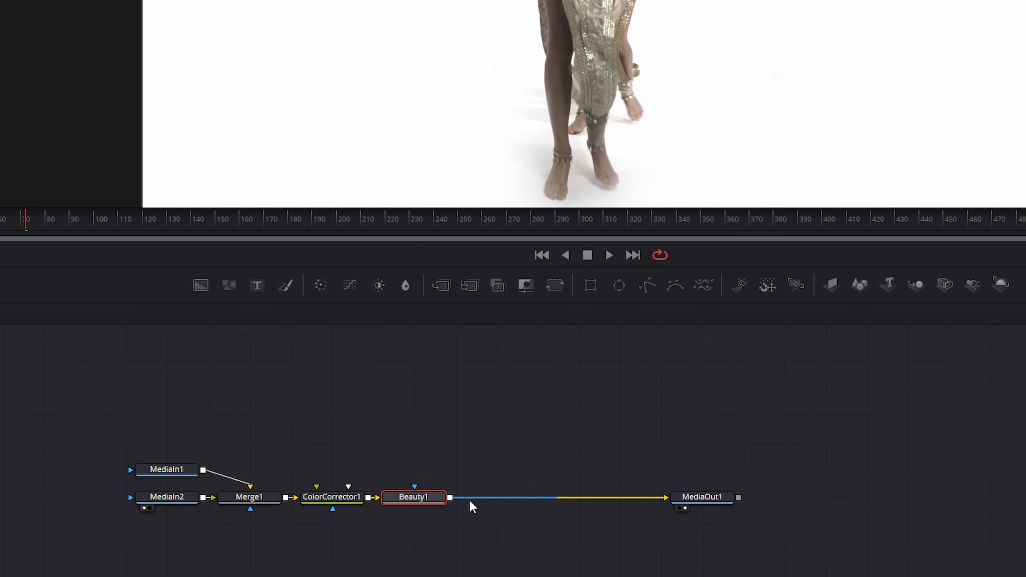
{"action": "left_click_drag", "start_coordinate": [429, 501], "coordinate": [470, 502]}
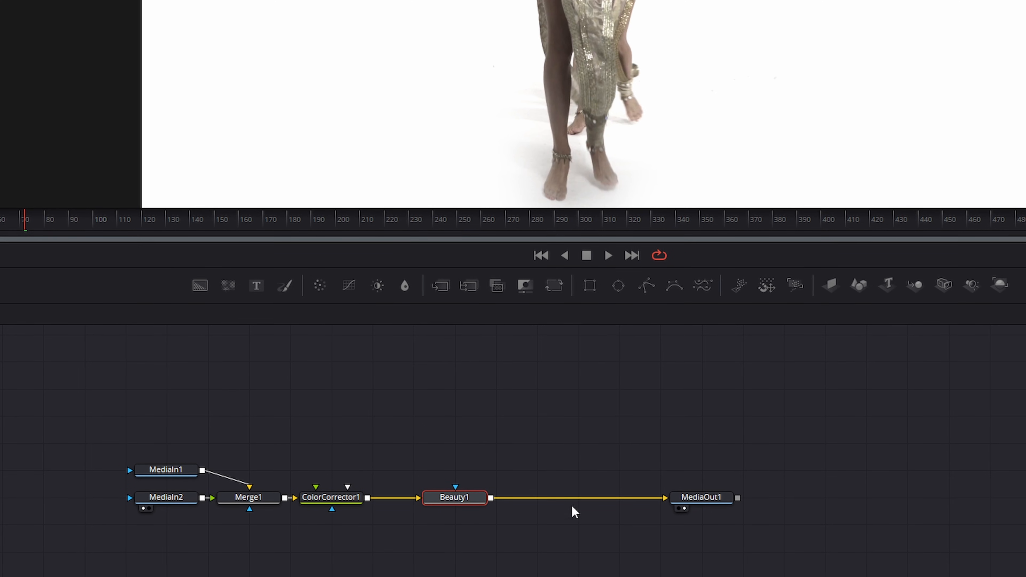
- Select all nodes upstream of Beauty1, and clear the selection
{"action": "left_click", "coordinate": [429, 449]}
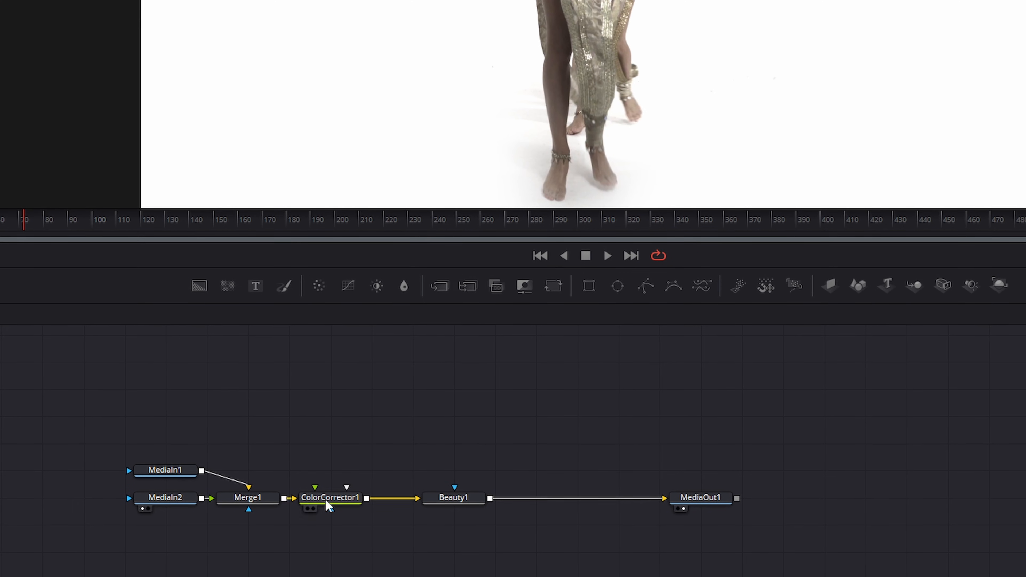
{"action": "left_click", "coordinate": [448, 501]}
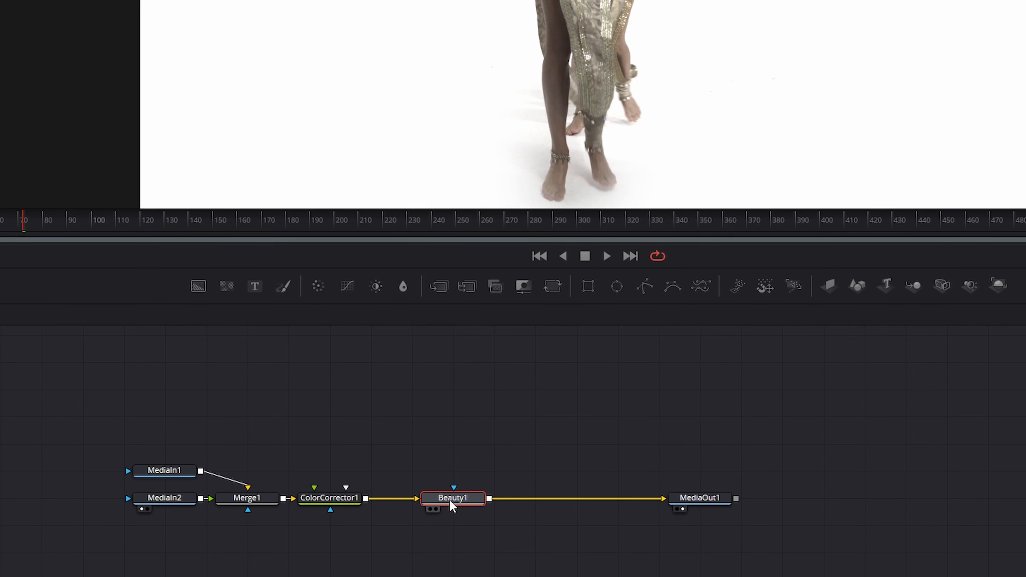
{"action": "right_click", "coordinate": [450, 502]}
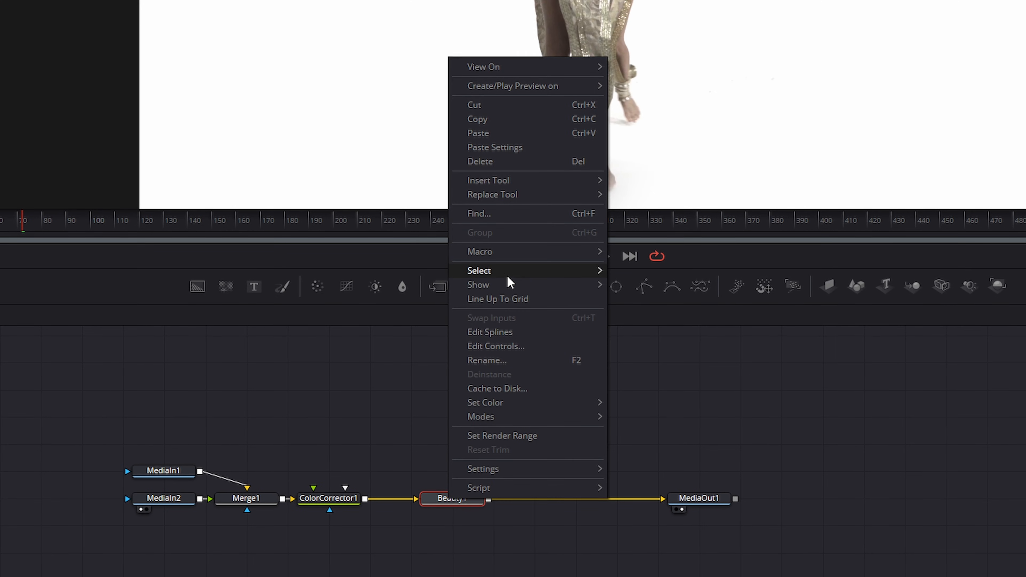
{"action": "mouse_move", "coordinate": [510, 279]}
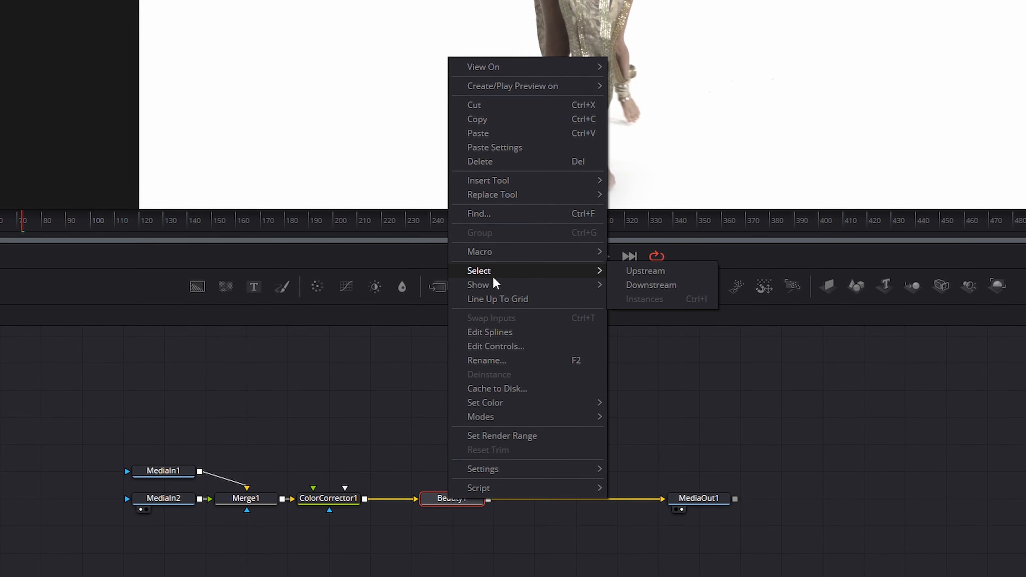
{"action": "left_click", "coordinate": [654, 272]}
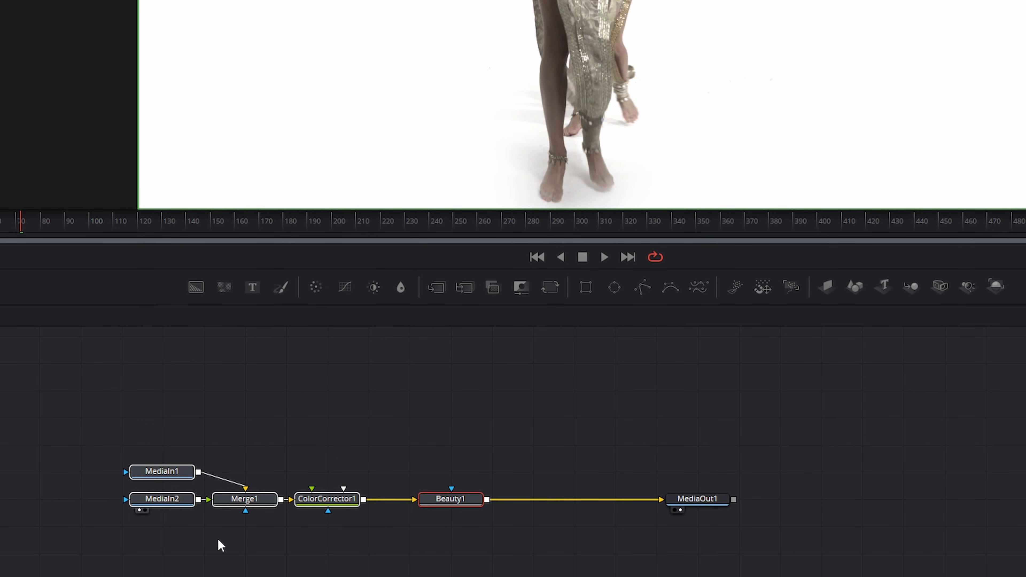
{"action": "left_click", "coordinate": [418, 435]}
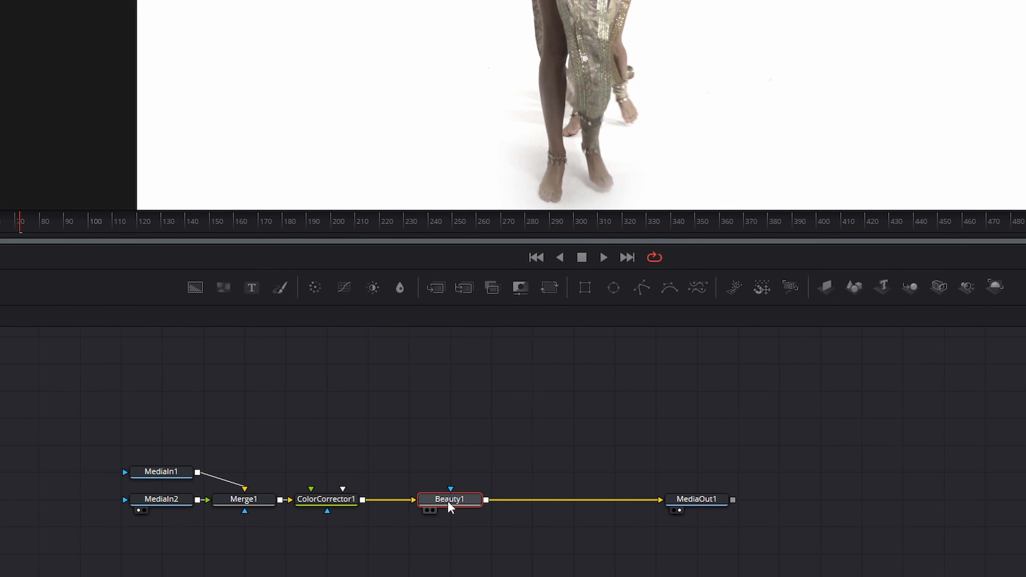
- Select the nodes downstream of Beauty1, and clear the selection
{"action": "right_click", "coordinate": [448, 503]}
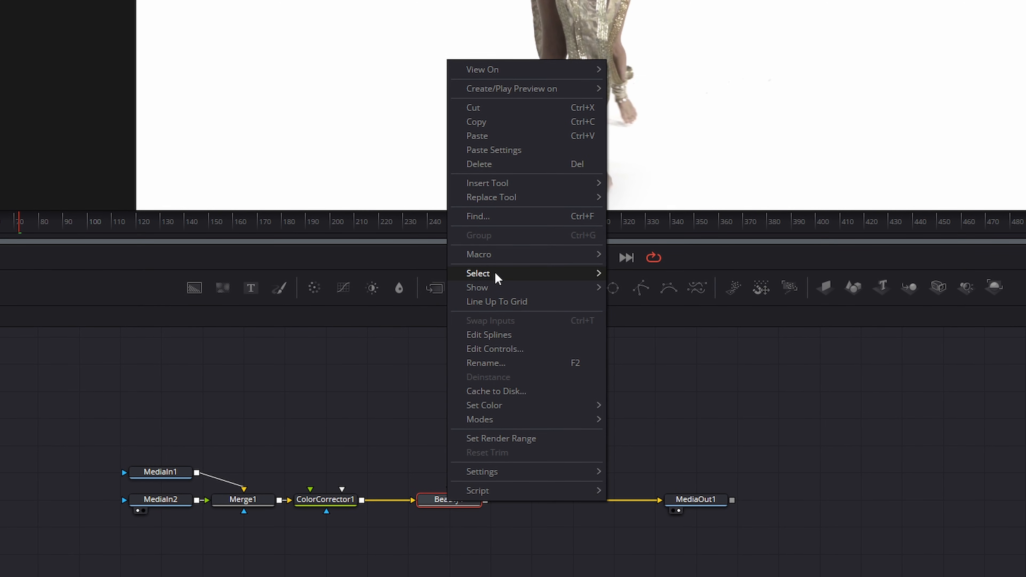
{"action": "mouse_move", "coordinate": [497, 278]}
{"action": "left_click", "coordinate": [648, 289]}
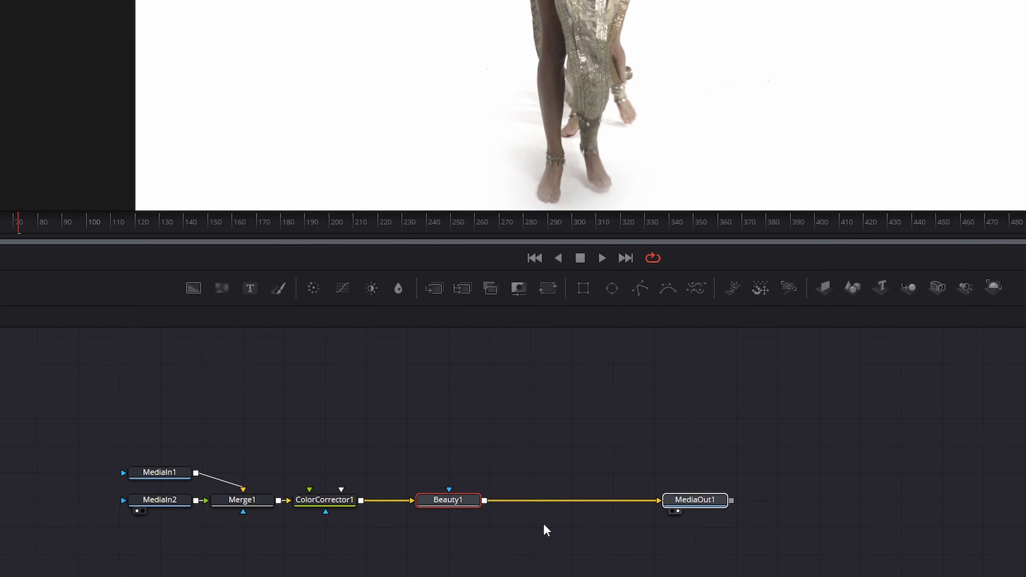
{"action": "left_click", "coordinate": [573, 447]}
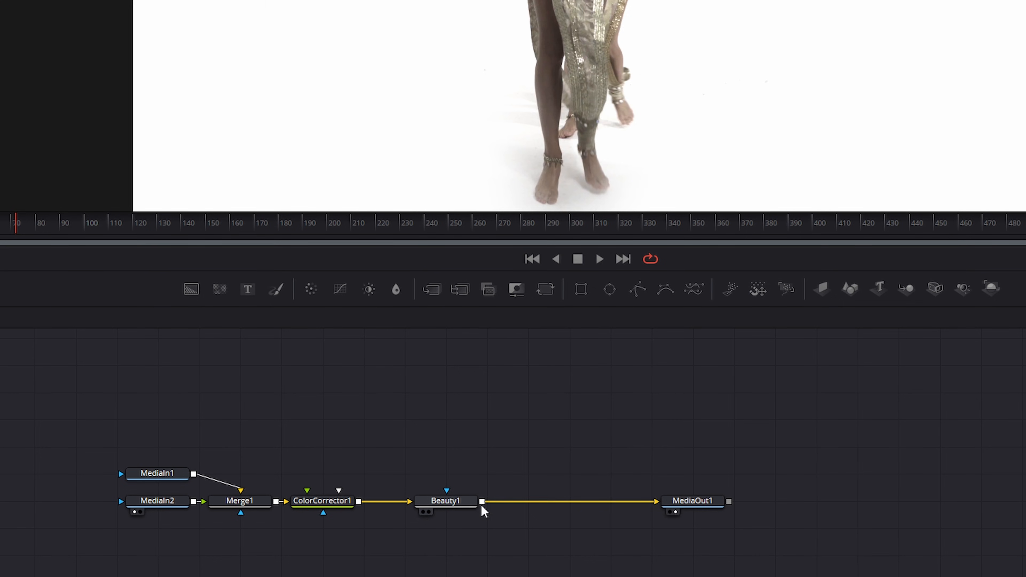
- Move ColorCorrector1 away from Merge1 and shift Beauty1 closer to MediaOut1, keeping the chain in line
{"action": "left_click_drag", "start_coordinate": [322, 502], "coordinate": [363, 501]}
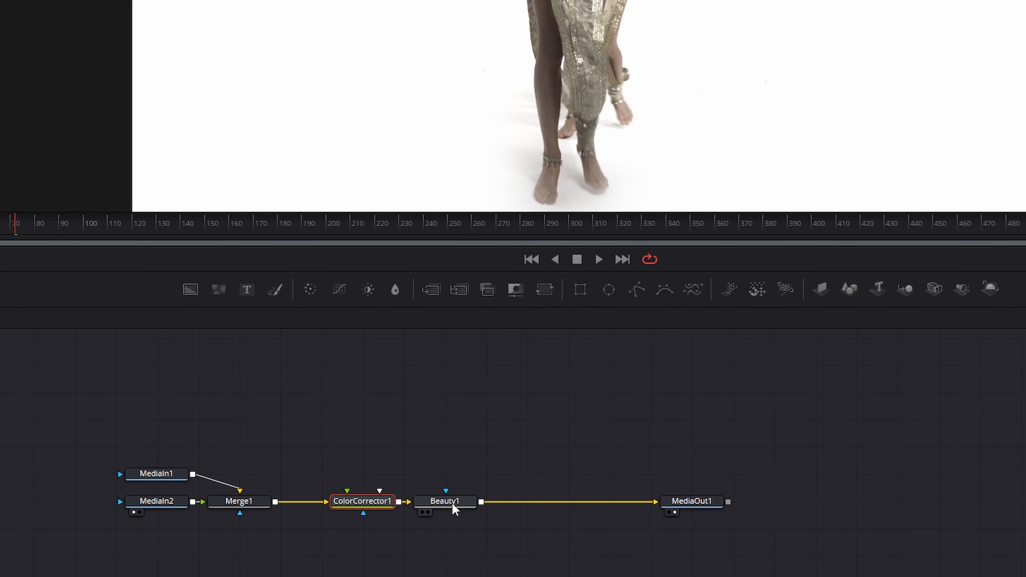
{"action": "left_click", "coordinate": [445, 503]}
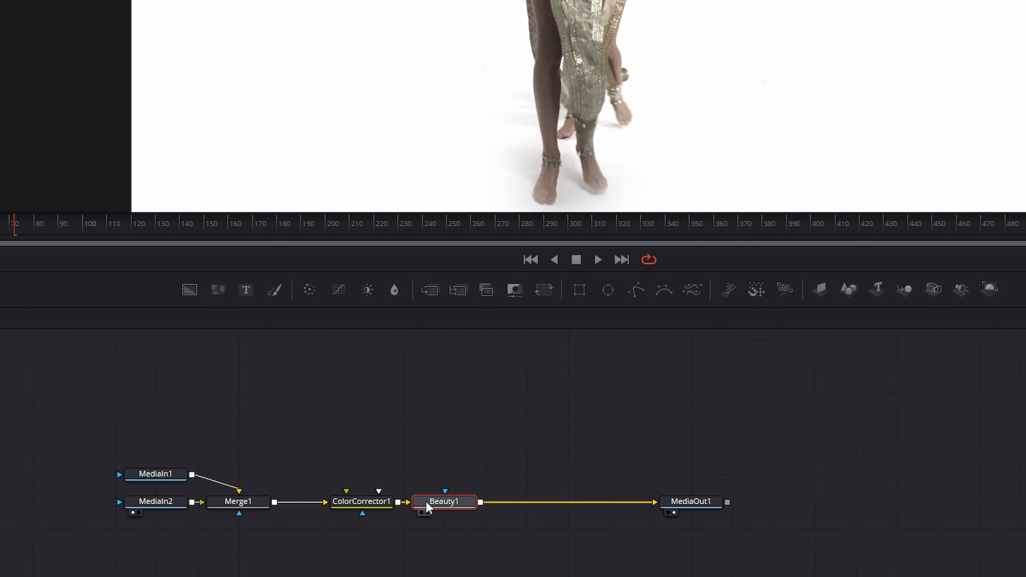
{"action": "left_click_drag", "start_coordinate": [427, 502], "coordinate": [465, 504]}
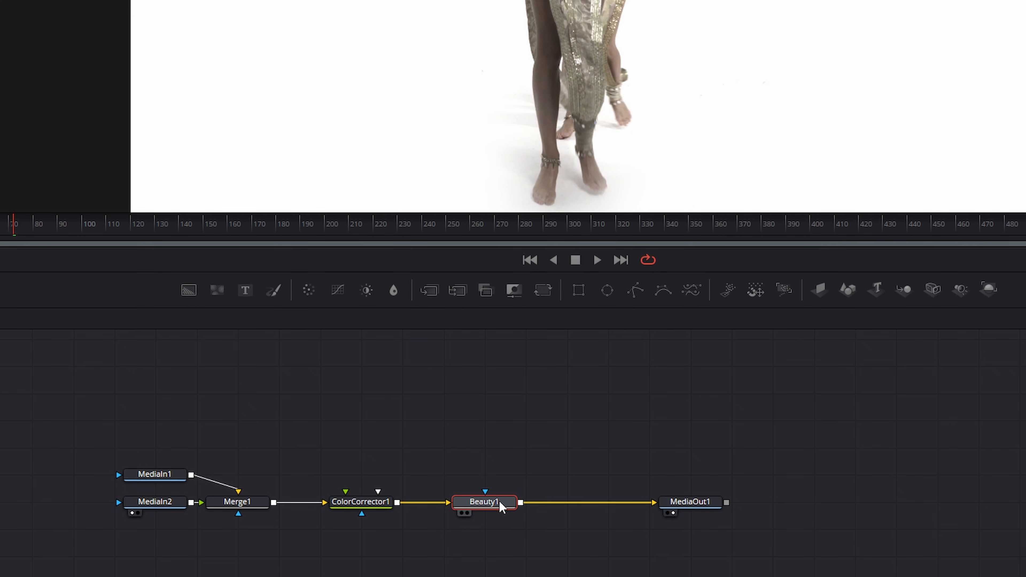
- Replace the Beauty1 node with a Brightness / Contrast tool and confirm the replacement
{"action": "right_click", "coordinate": [492, 501]}
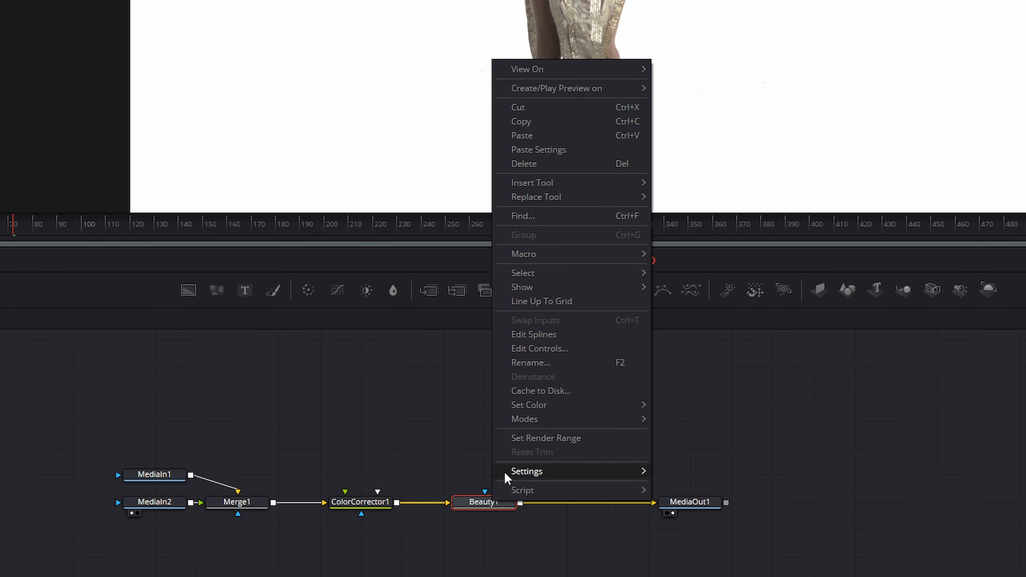
{"action": "mouse_move", "coordinate": [541, 198]}
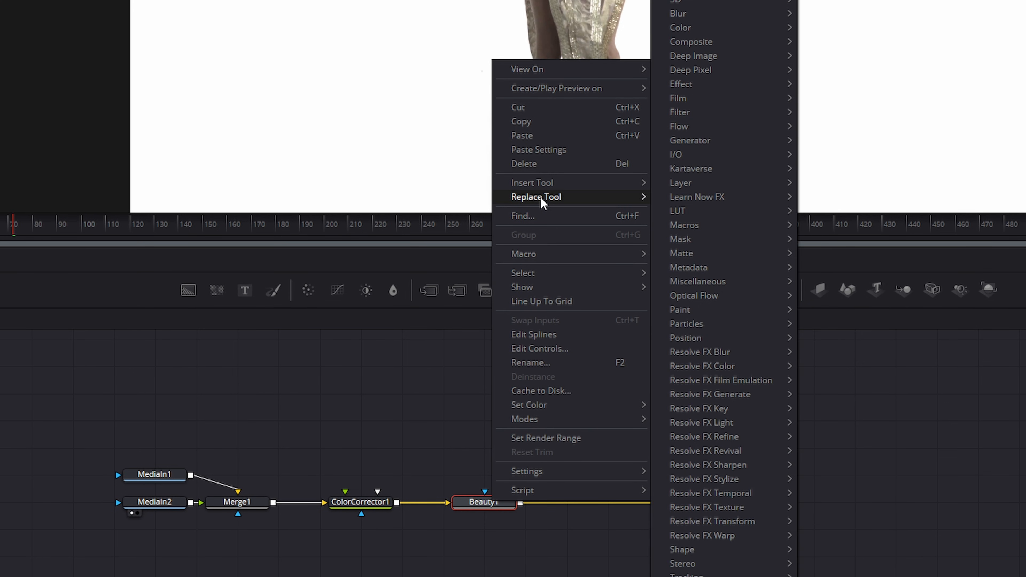
{"action": "mouse_move", "coordinate": [690, 29]}
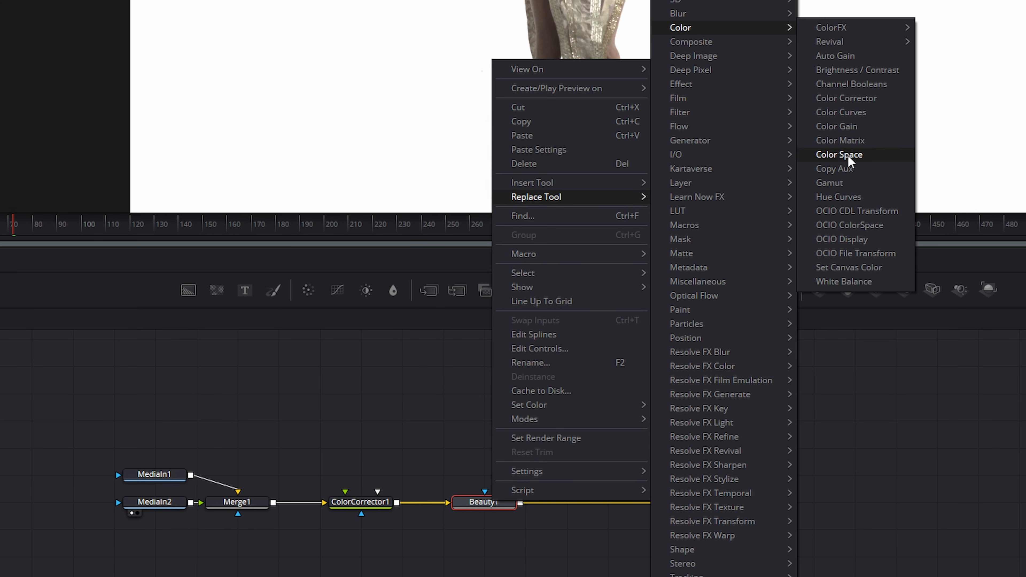
{"action": "left_click", "coordinate": [848, 70]}
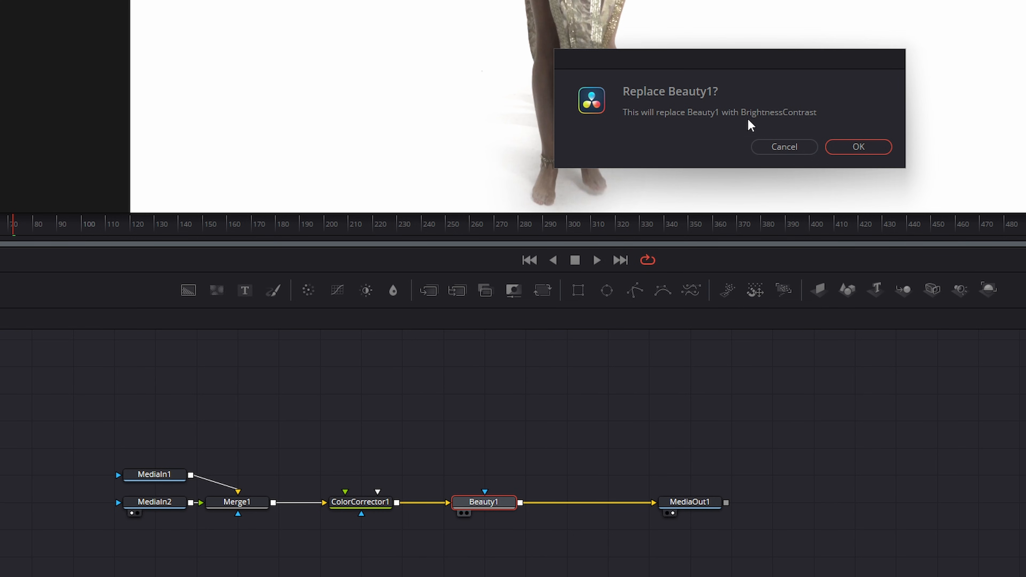
{"action": "left_click", "coordinate": [863, 148]}
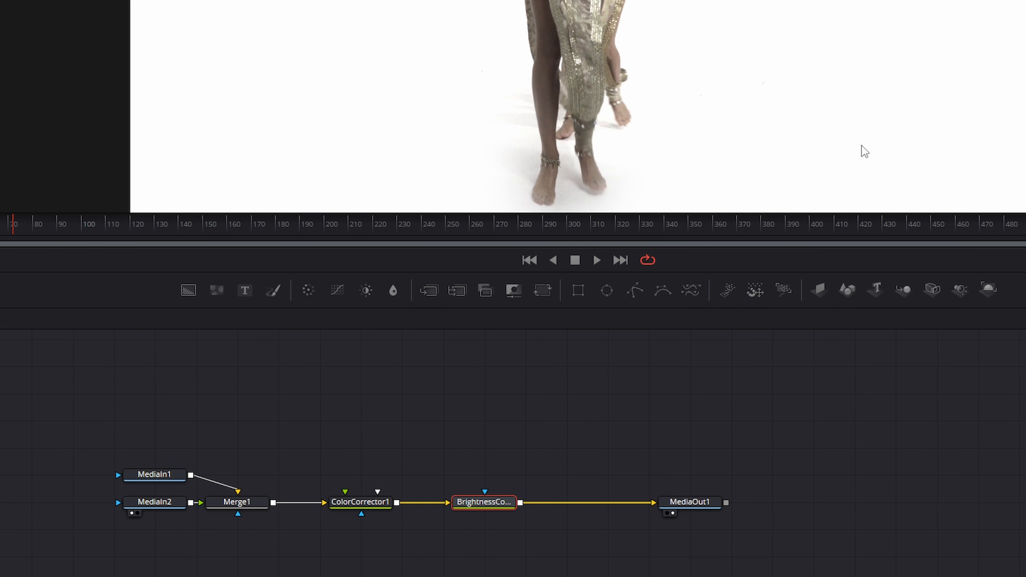
- Insert a Gamut tool after the Brightness / Contrast node
{"action": "right_click", "coordinate": [479, 504]}
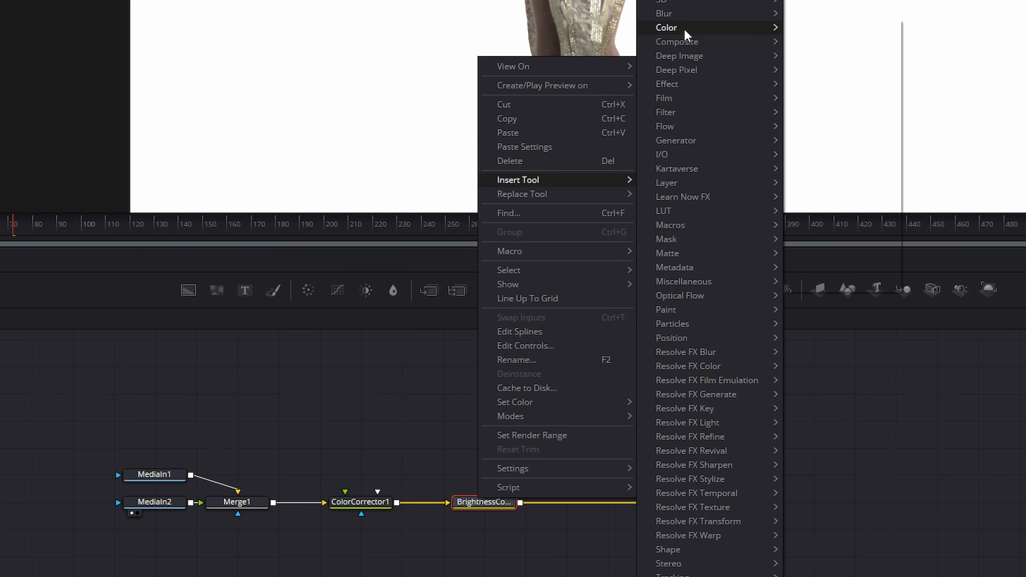
{"action": "mouse_move", "coordinate": [679, 27]}
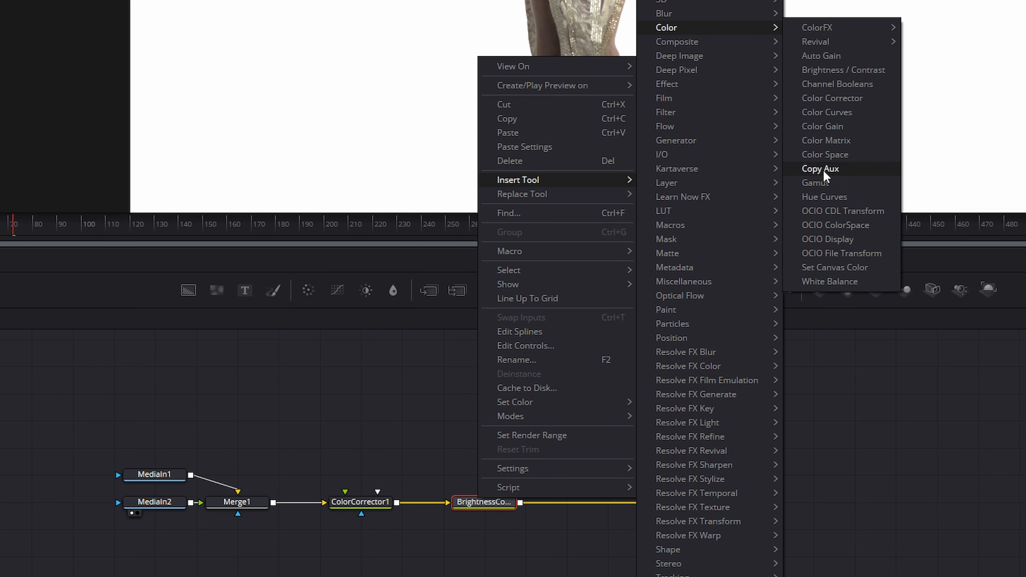
{"action": "left_click", "coordinate": [832, 189]}
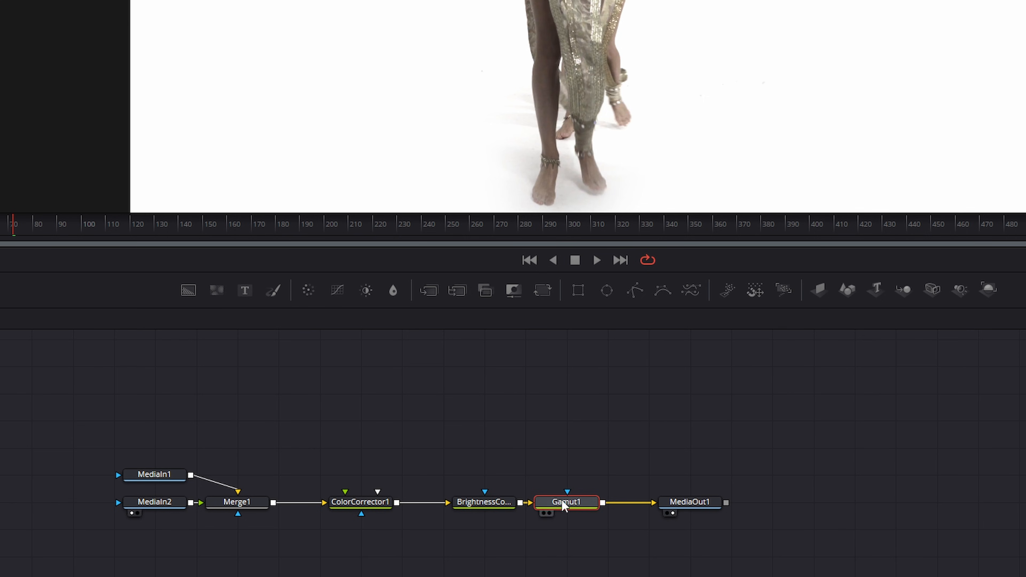
- Delete the three effect nodes between Merge1 and MediaOut1, and move MediaIn1 farther above MediaIn2
{"action": "left_click_drag", "start_coordinate": [600, 437], "coordinate": [326, 545]}
{"action": "key", "text": "Delete"}
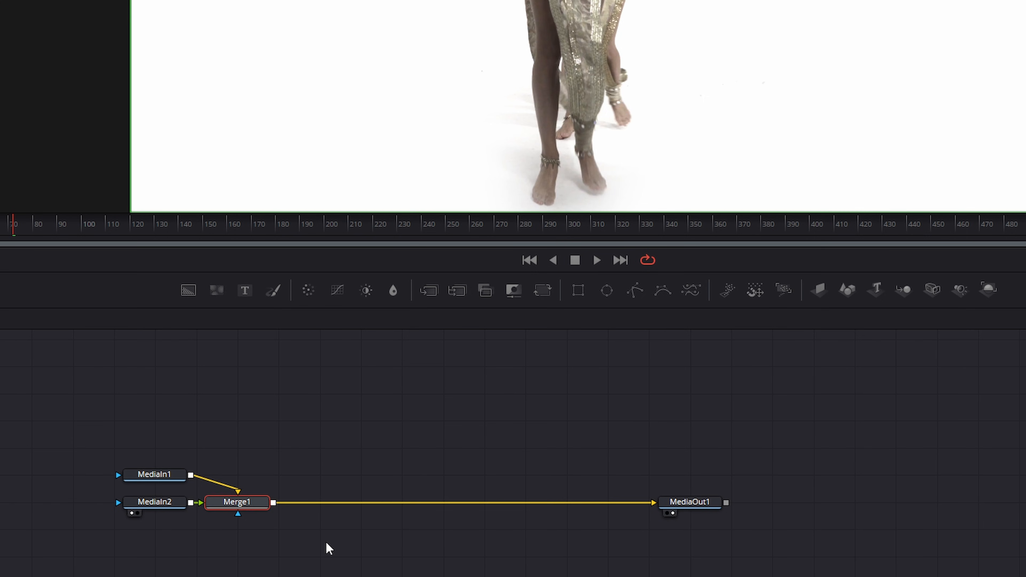
{"action": "left_click_drag", "start_coordinate": [174, 476], "coordinate": [173, 422]}
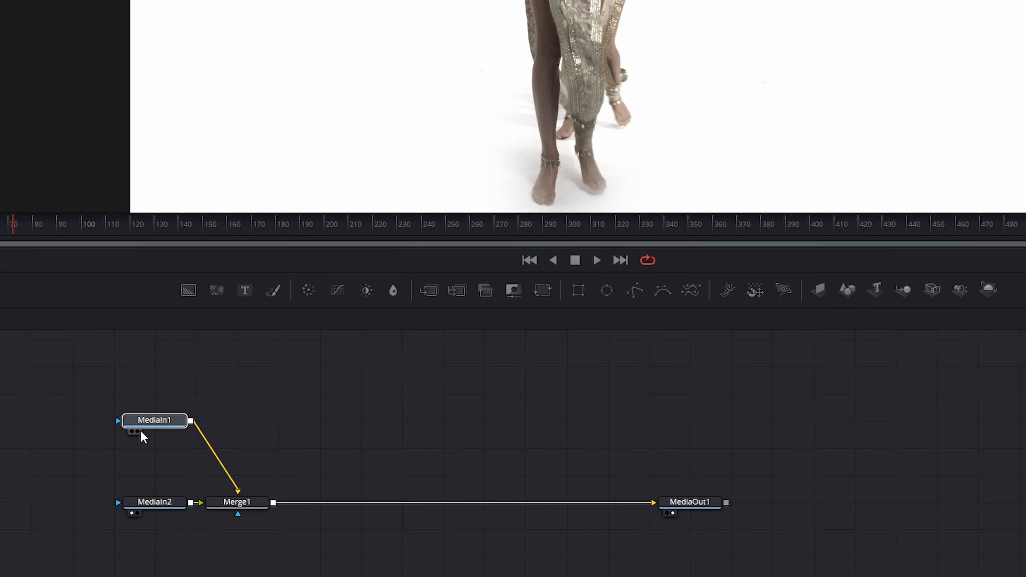
- Add a Color Corrector after MediaIn1 and tint it strongly pinkish red, showing it in the first viewer of a dual-viewer layout
{"action": "left_click", "coordinate": [306, 293]}
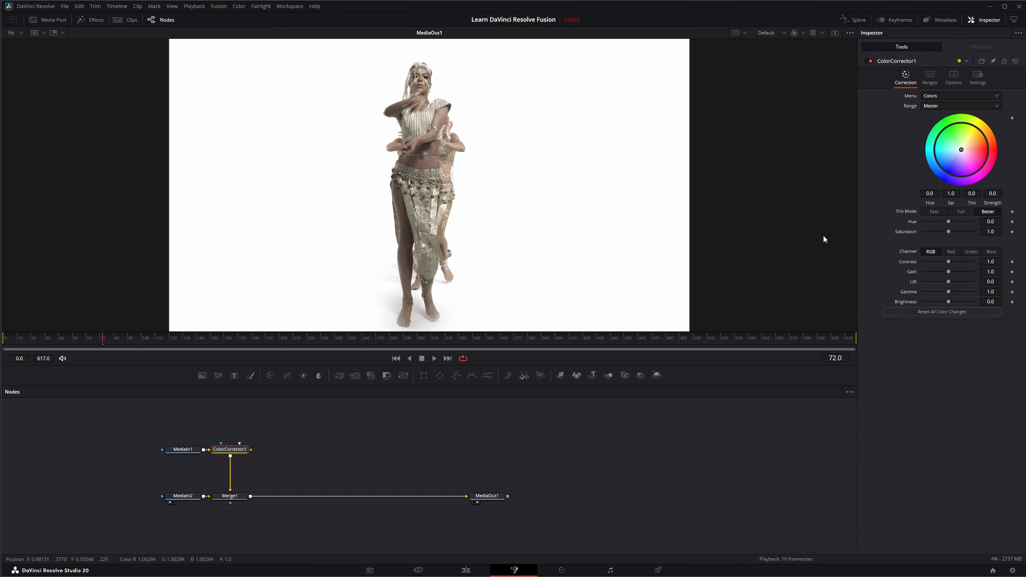
{"action": "left_click_drag", "start_coordinate": [961, 151], "coordinate": [996, 157]}
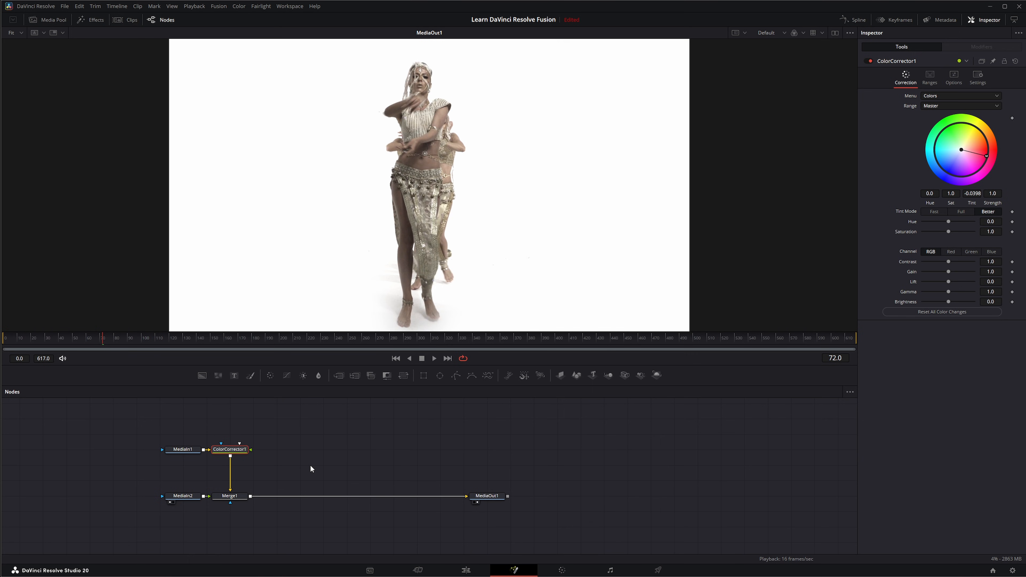
{"action": "left_click", "coordinate": [834, 33]}
{"action": "key", "text": "1"}
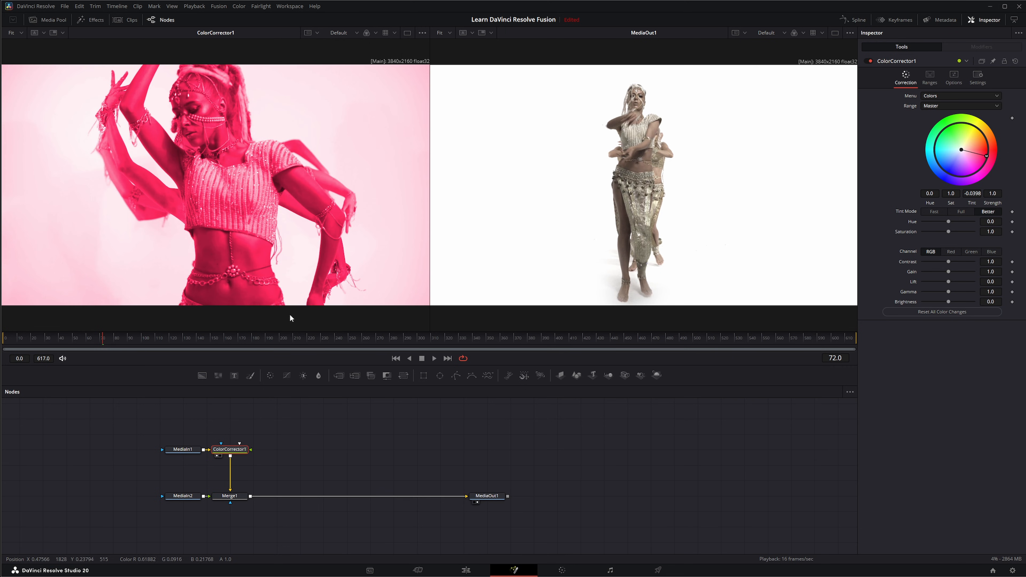
{"action": "left_click_drag", "start_coordinate": [986, 159], "coordinate": [987, 157]}
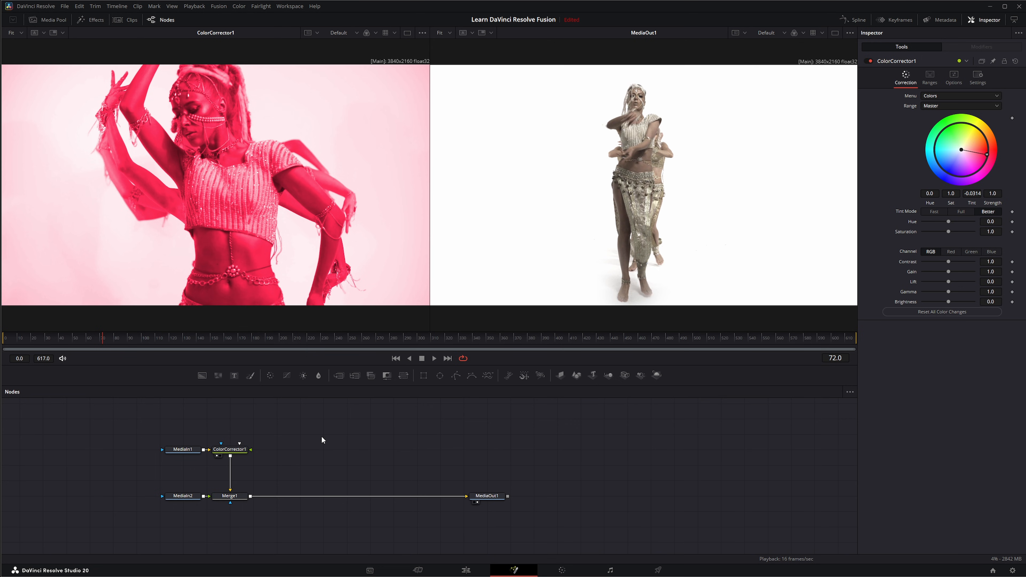
- Paste a loose copy of ColorCorrector1, feed it from MediaIn2 to view it in the second viewer, and delete the copy
{"action": "key", "text": "ctrl+v"}
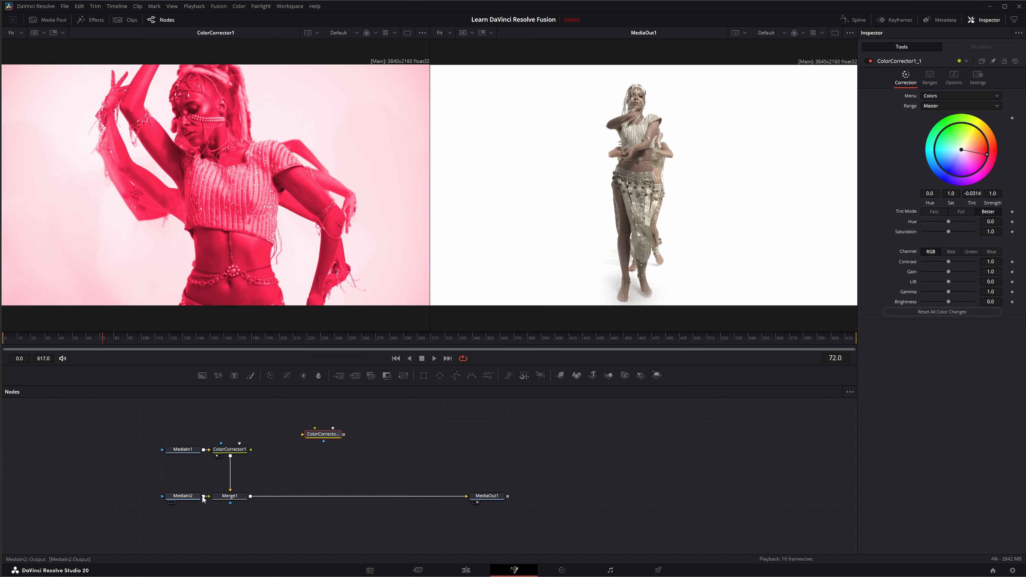
{"action": "left_click_drag", "start_coordinate": [203, 495], "coordinate": [369, 449]}
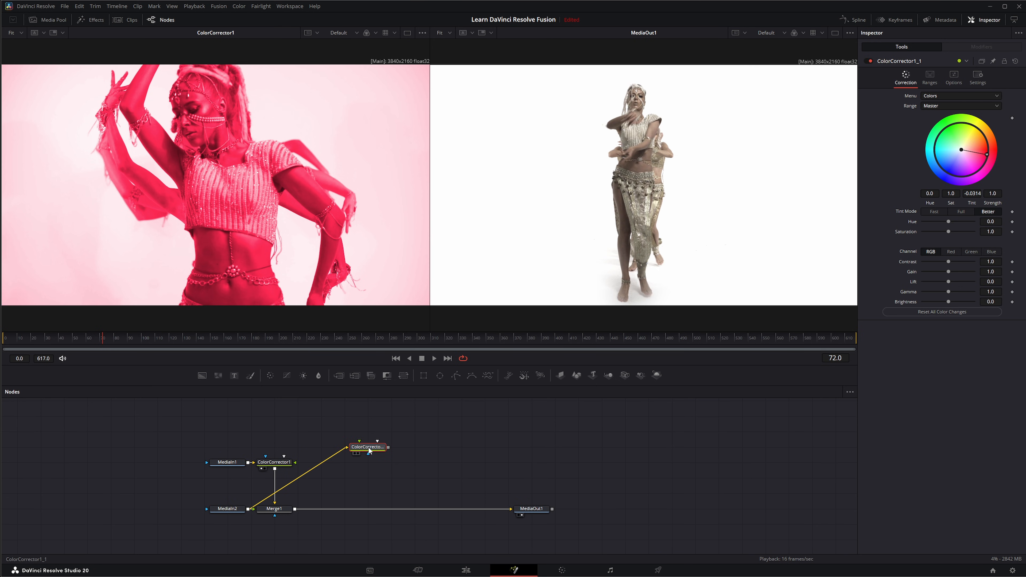
{"action": "key", "text": "2"}
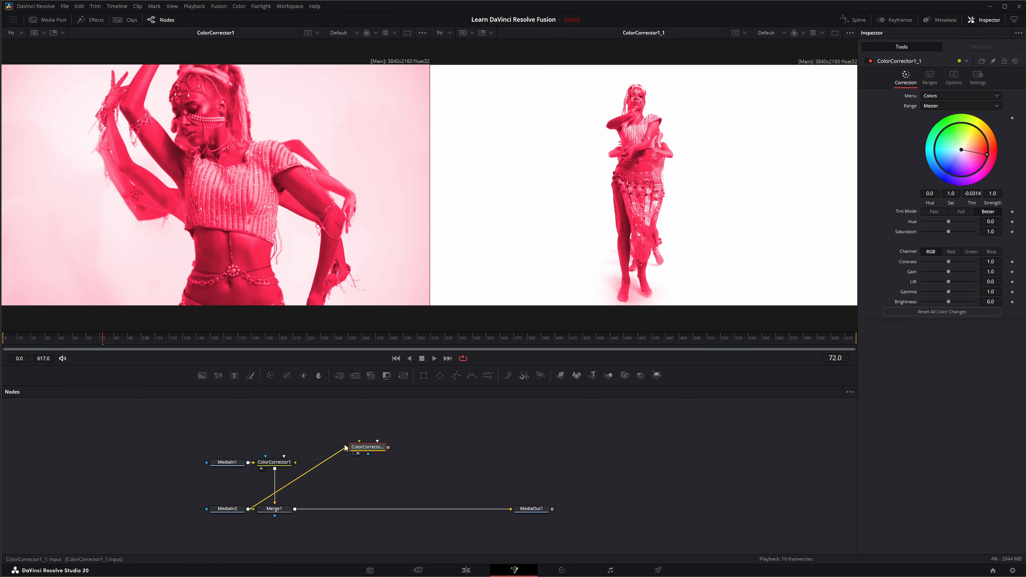
{"action": "left_click_drag", "start_coordinate": [333, 429], "coordinate": [399, 472]}
{"action": "key", "text": "Delete"}
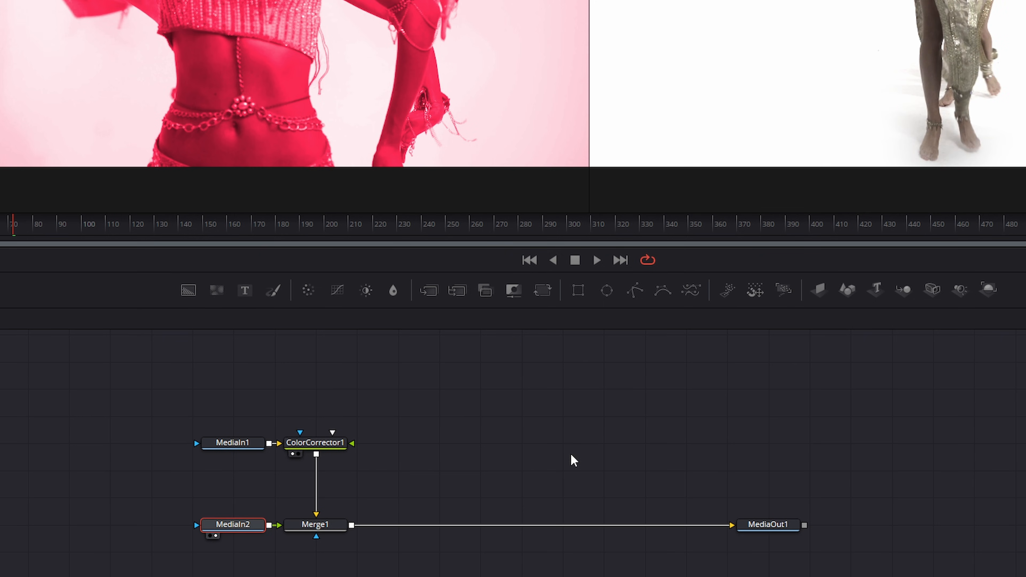
- Paste a copy of ColorCorrector1 directly after Merge1, and replace that copy by pasting over it with confirmation
{"action": "left_click", "coordinate": [328, 525]}
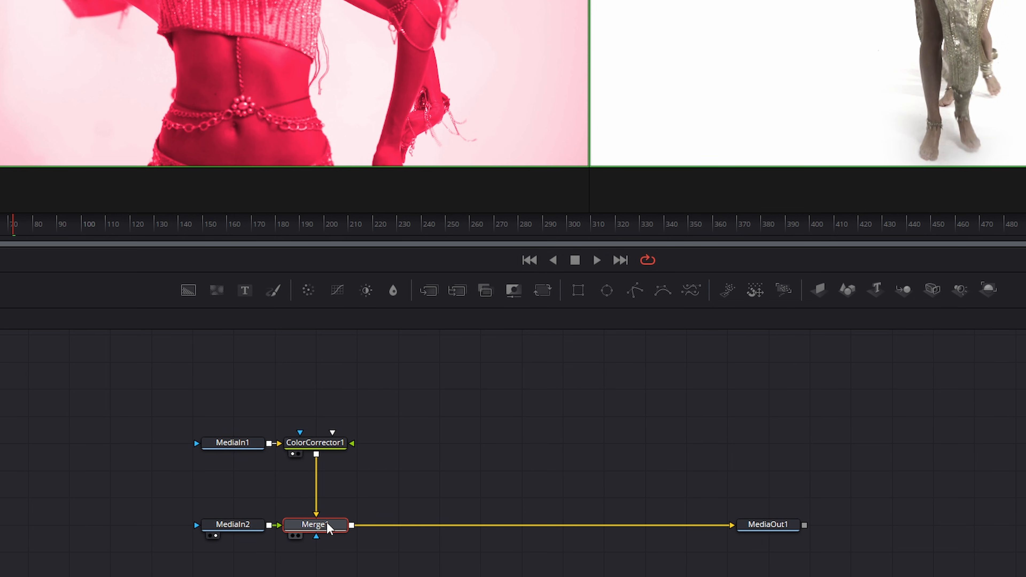
{"action": "key", "text": "ctrl+v"}
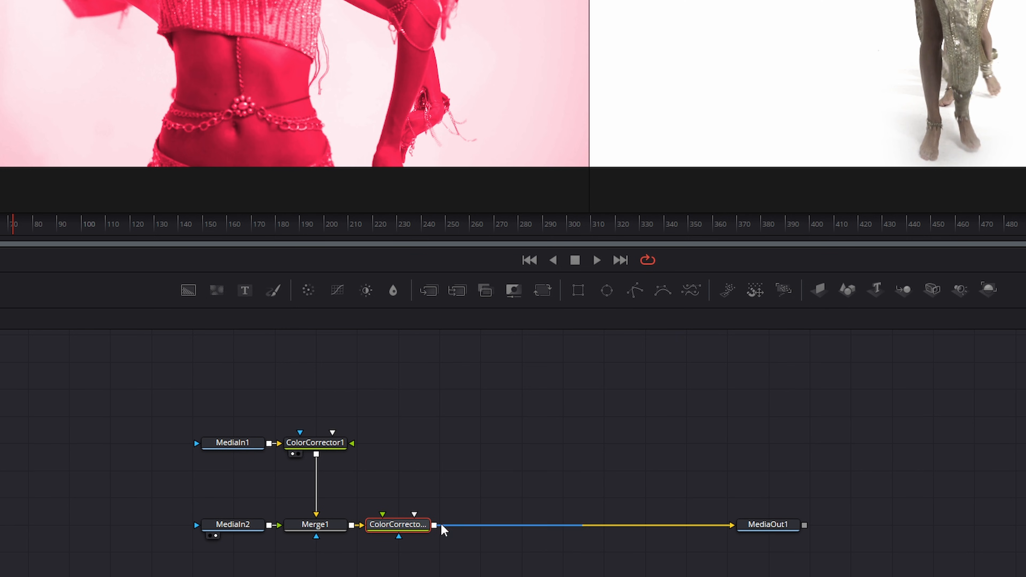
{"action": "right_click", "coordinate": [398, 529]}
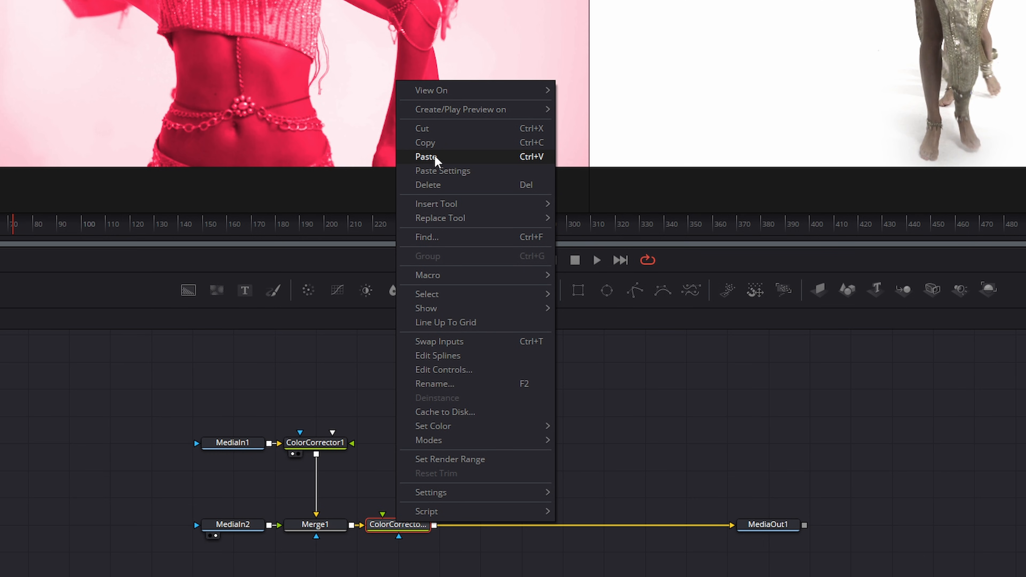
{"action": "left_click", "coordinate": [426, 157]}
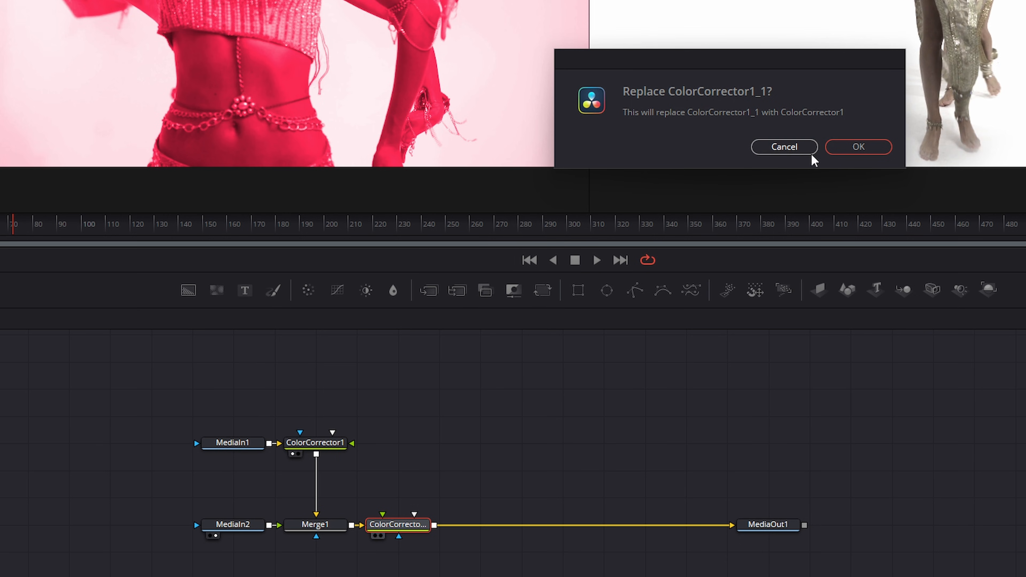
{"action": "left_click", "coordinate": [860, 148]}
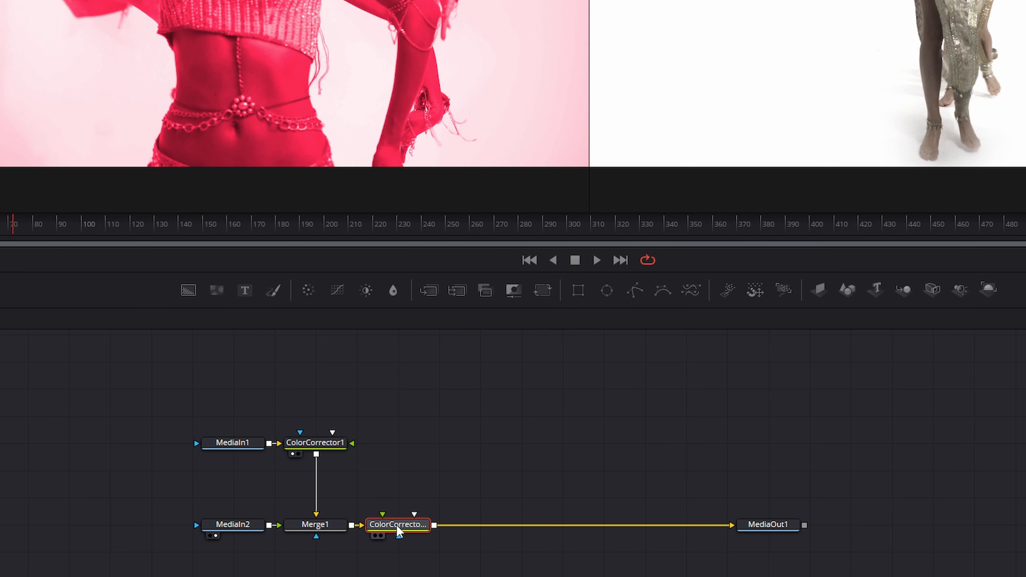
- Paste another copy of the Color Corrector after the one that follows Merge1
{"action": "right_click", "coordinate": [404, 525]}
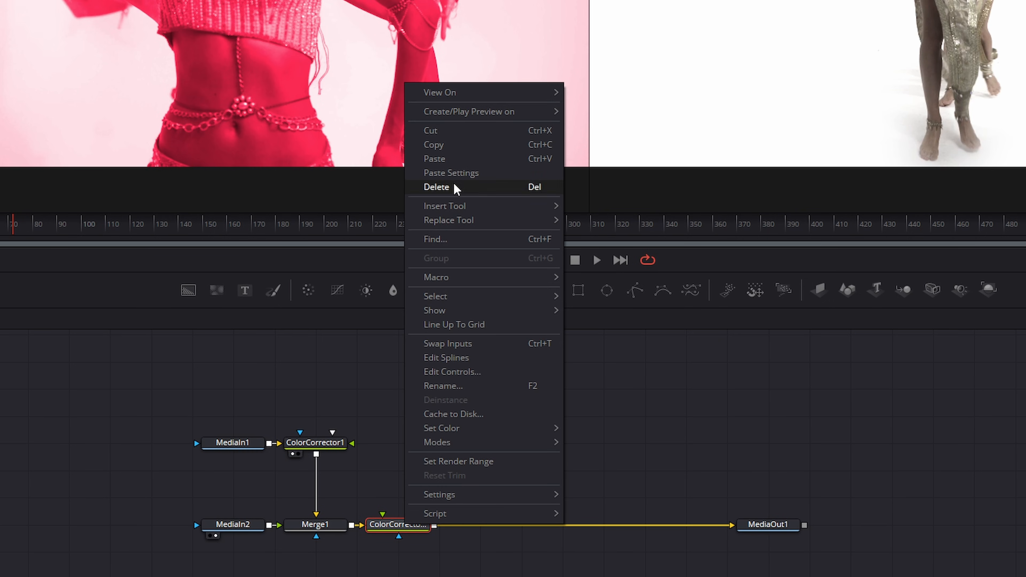
{"action": "left_click", "coordinate": [407, 530]}
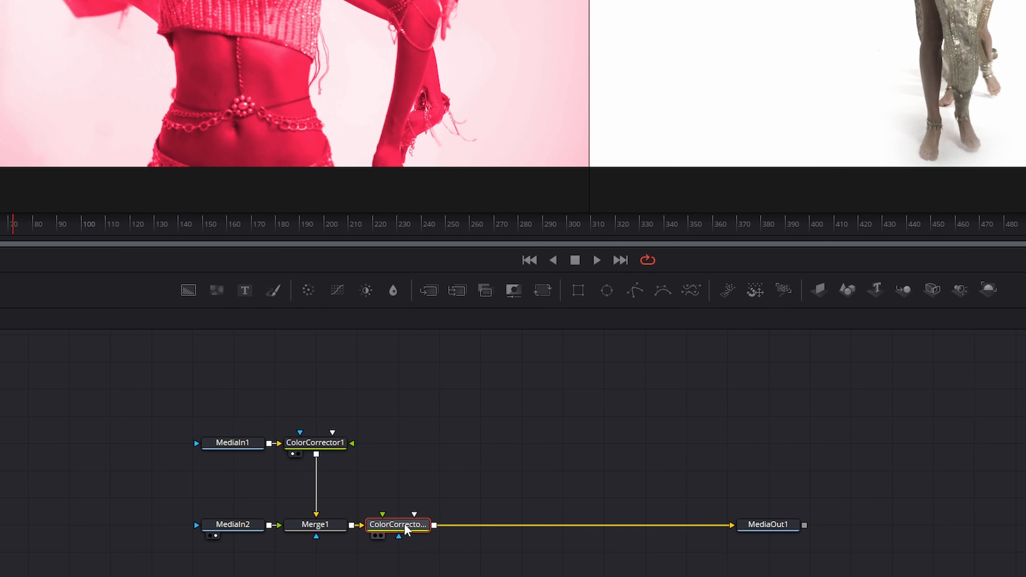
{"action": "key", "text": "ctrl+v"}
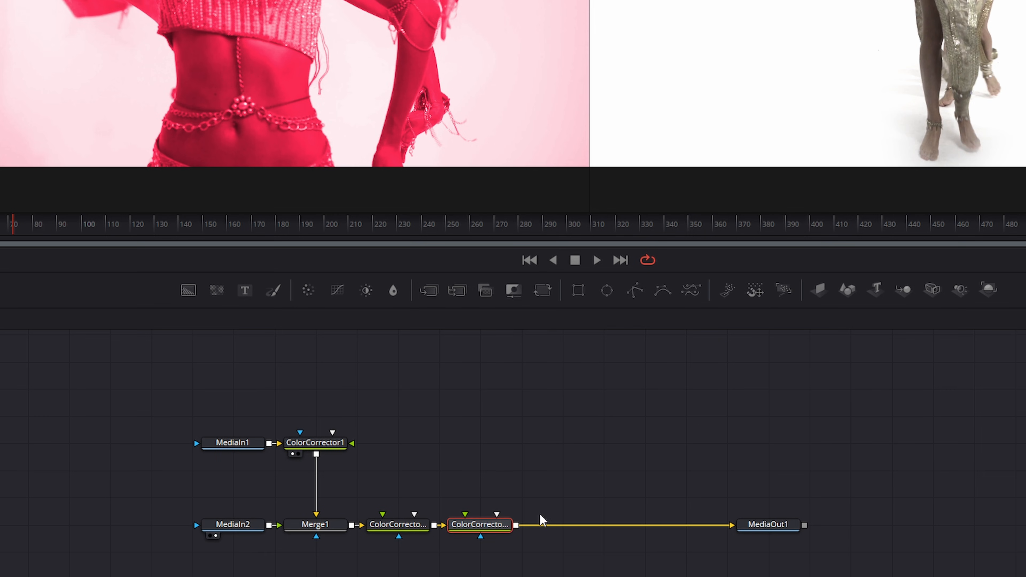
- Duplicate every node except MediaOut1 into an empty area of the node graph, and reposition the duplicated group
{"action": "left_click_drag", "start_coordinate": [139, 406], "coordinate": [530, 570]}
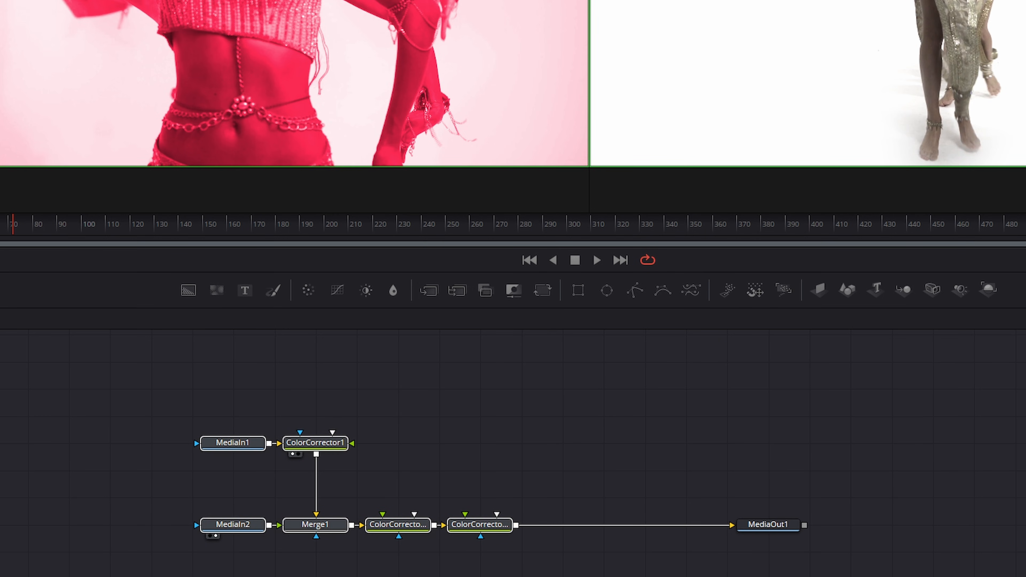
{"action": "left_click", "coordinate": [652, 411]}
{"action": "key", "text": "ctrl+v"}
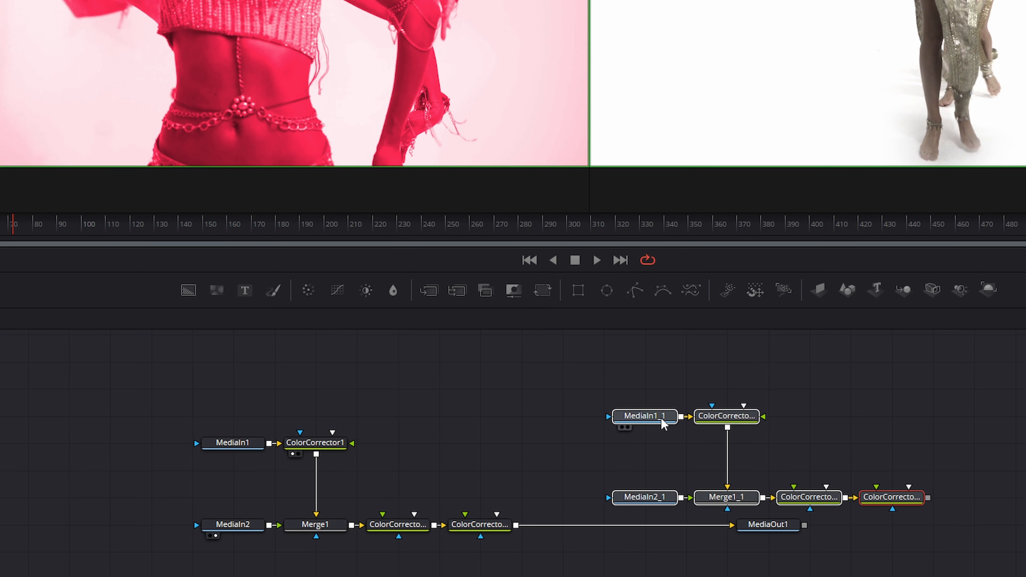
{"action": "left_click_drag", "start_coordinate": [729, 505], "coordinate": [647, 472]}
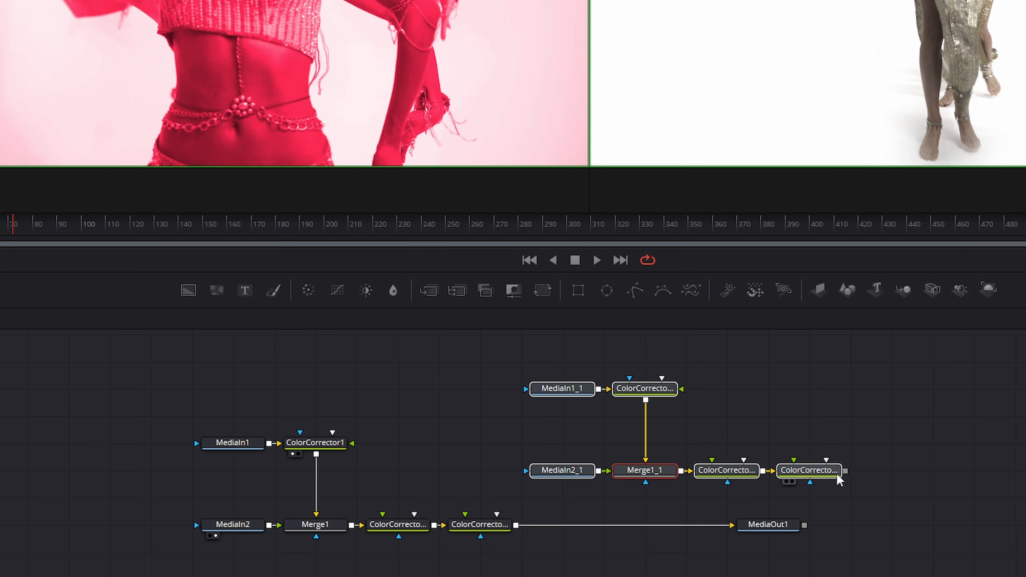
- Delete the duplicated node group and the two Color Corrector copies between Merge1 and MediaOut1
{"action": "left_click_drag", "start_coordinate": [470, 357], "coordinate": [885, 494]}
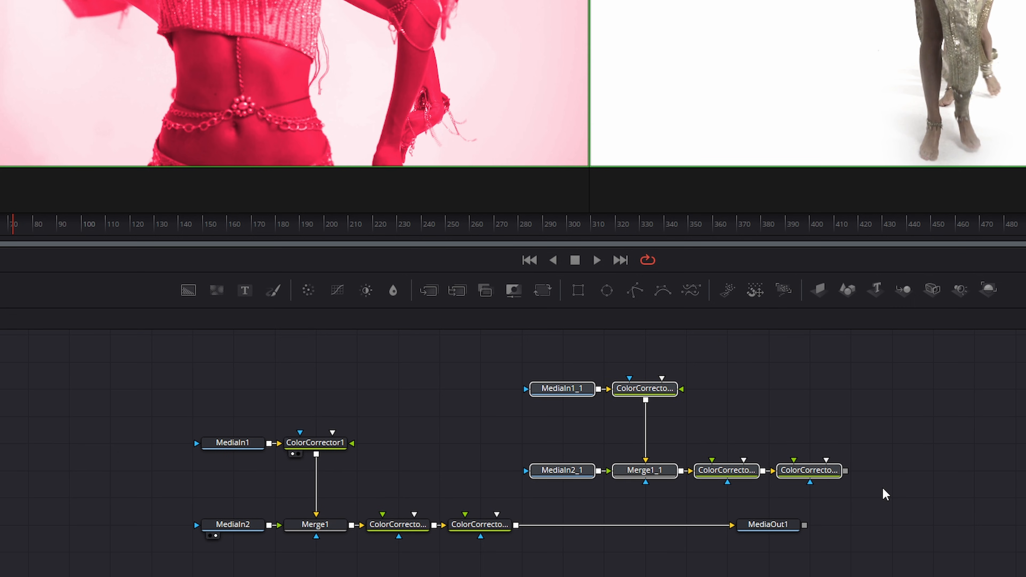
{"action": "key", "text": "Delete"}
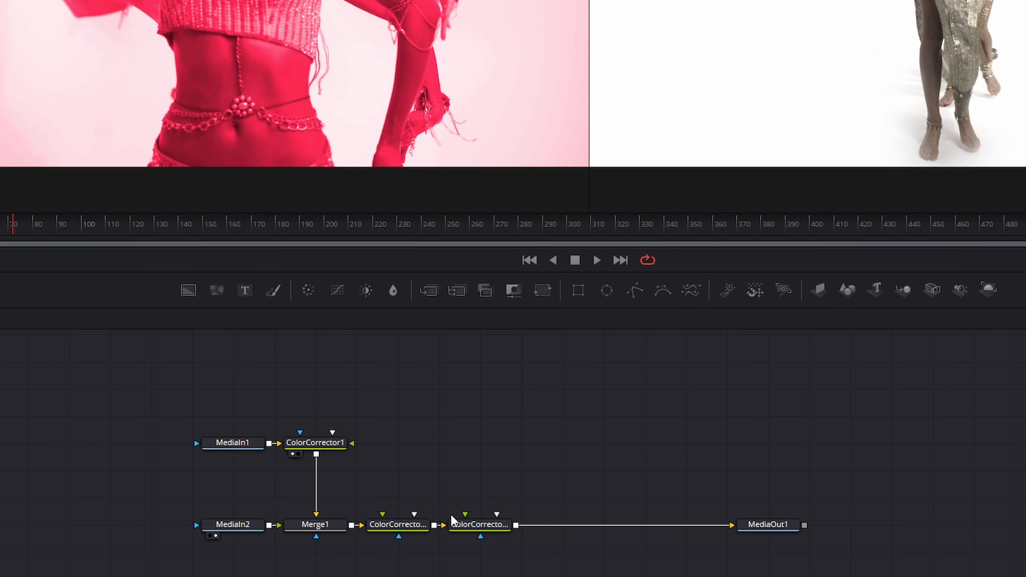
{"action": "left_click_drag", "start_coordinate": [391, 467], "coordinate": [523, 566]}
{"action": "key", "text": "Delete"}
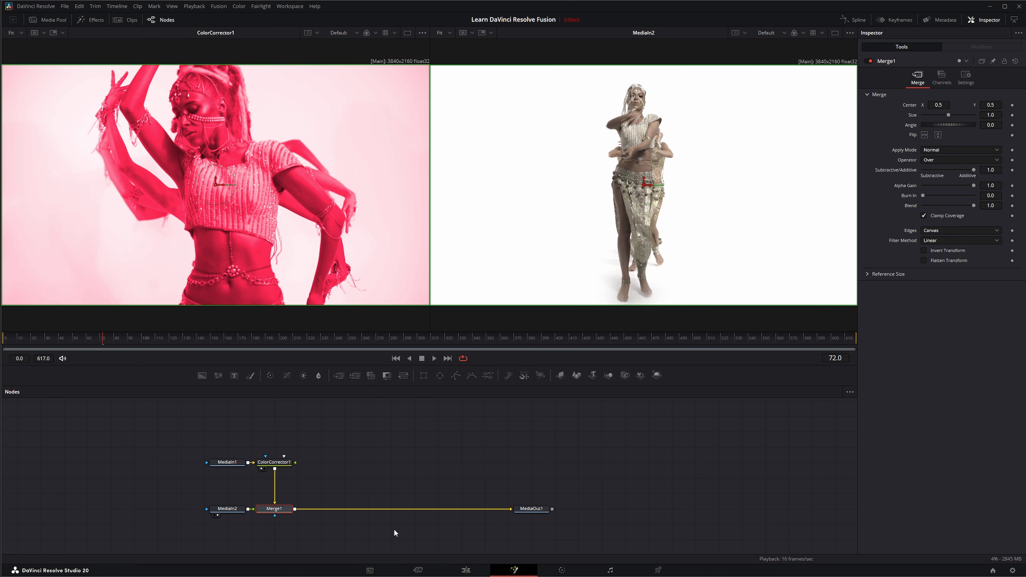
- Shift MediaIn1 and ColorCorrector1 to make room before Merge1, and insert an Analog Damage tool after ColorCorrector1
{"action": "left_click_drag", "start_coordinate": [196, 448], "coordinate": [234, 463]}
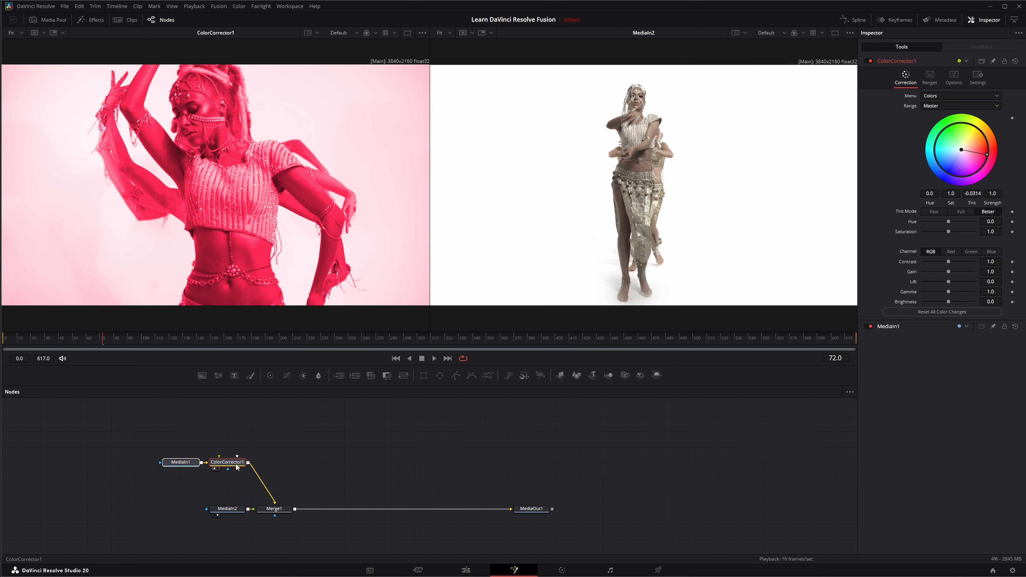
{"action": "key", "text": "shift+space"}
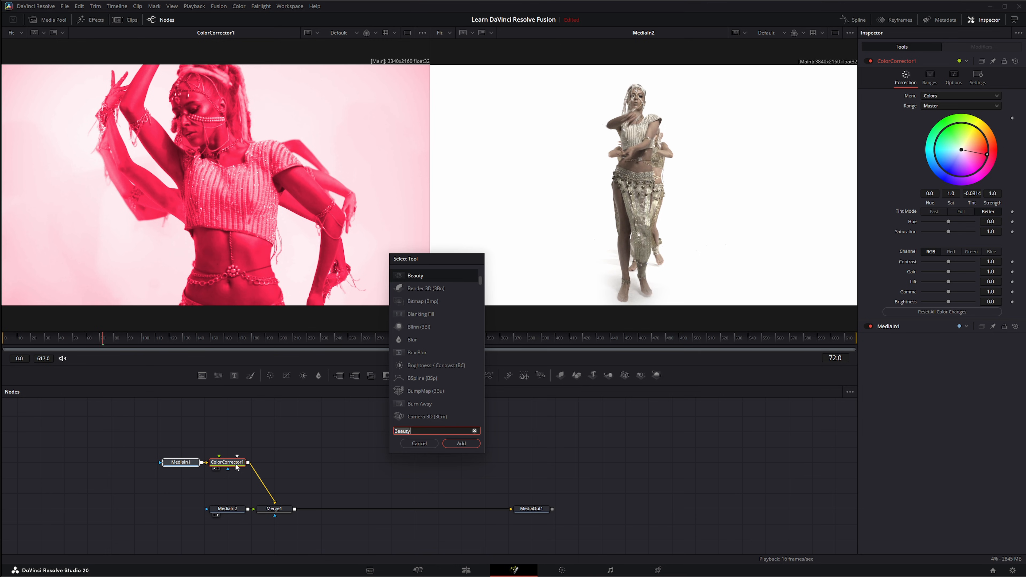
{"action": "type", "text": "an"}
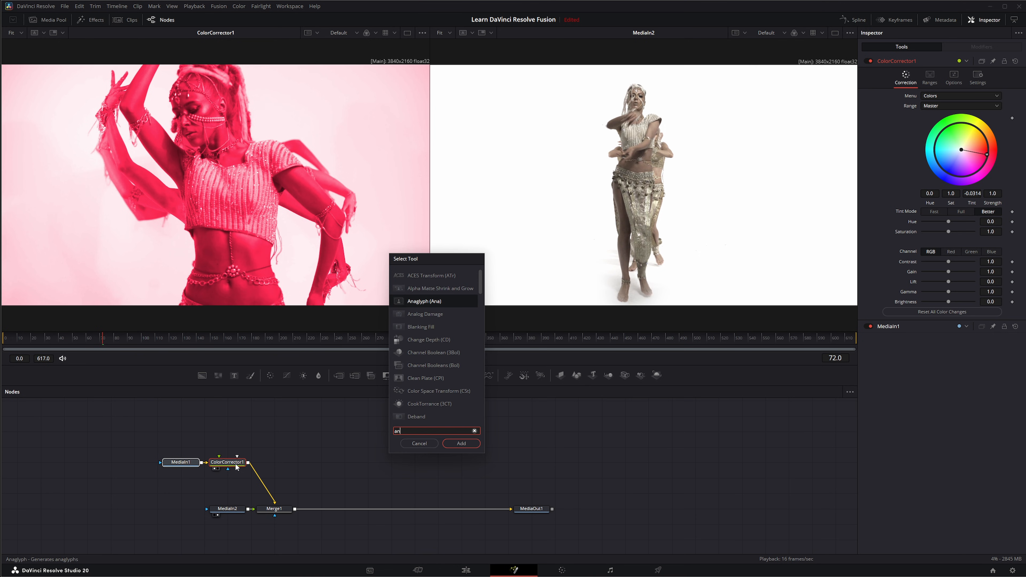
{"action": "left_click", "coordinate": [437, 313]}
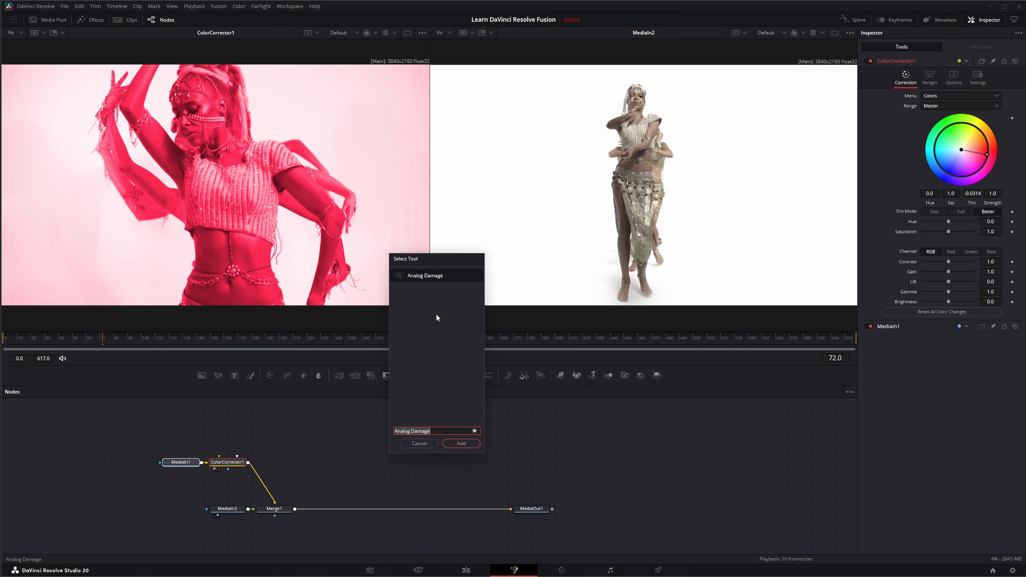
{"action": "left_click", "coordinate": [463, 443]}
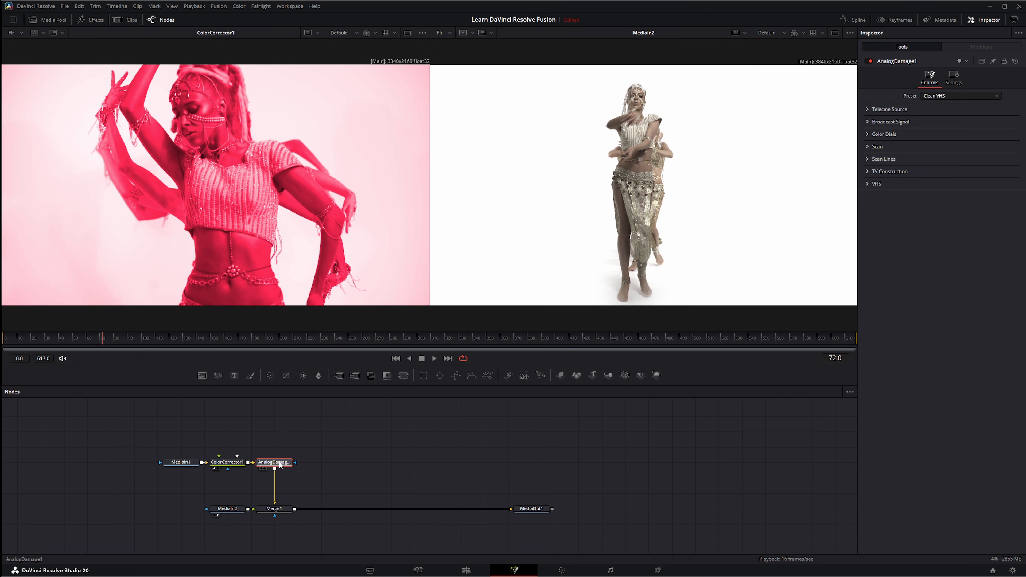
- View AnalogDamage1 in the first viewer and set its preset to 1970s
{"action": "key", "text": "1"}
{"action": "left_click", "coordinate": [925, 98]}
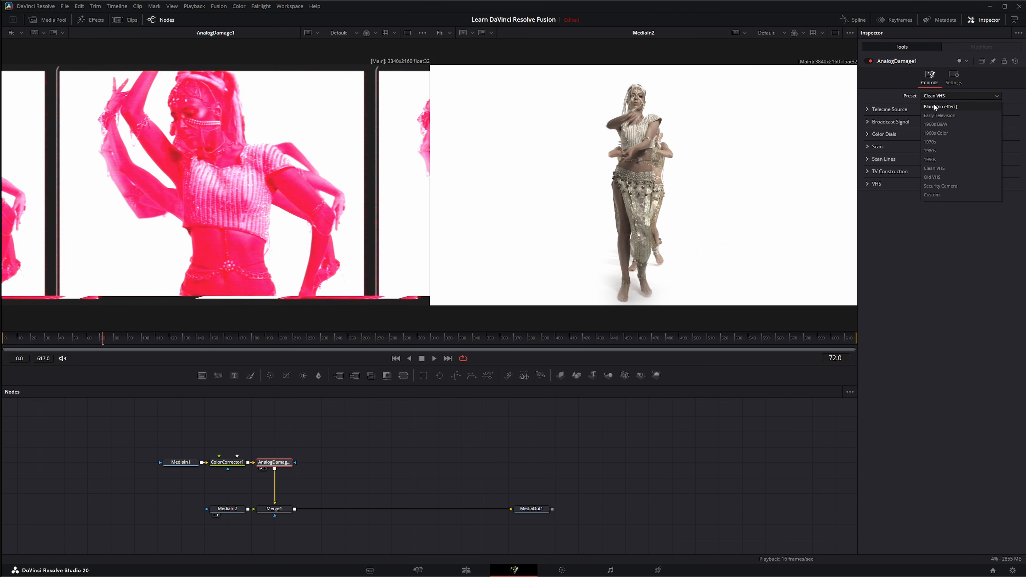
{"action": "left_click", "coordinate": [943, 143]}
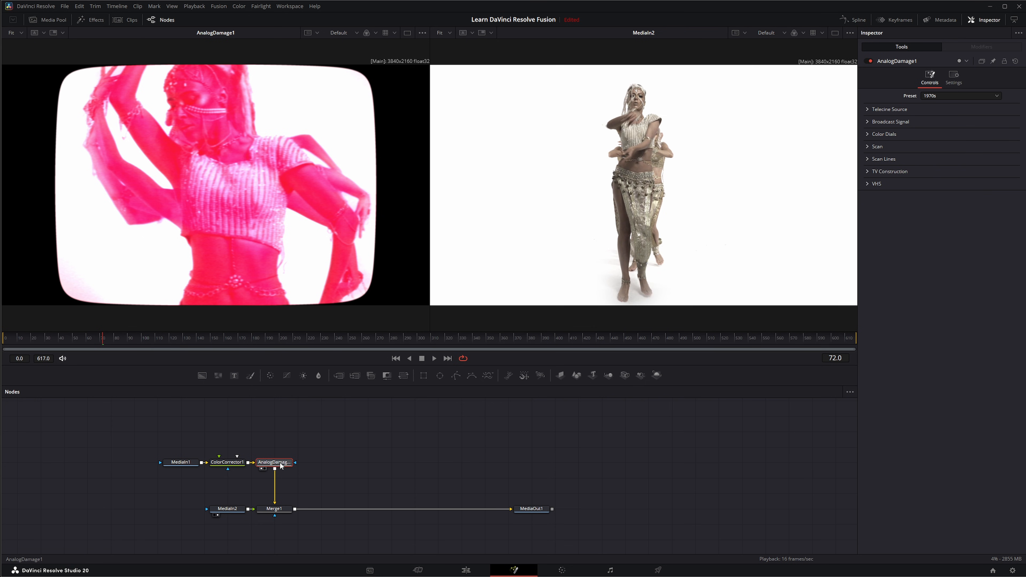
- Raise the MediaIn1 row in the node graph and paste copies of ColorCorrector1 and AnalogDamage1 below it
{"action": "left_click_drag", "start_coordinate": [219, 419], "coordinate": [299, 474]}
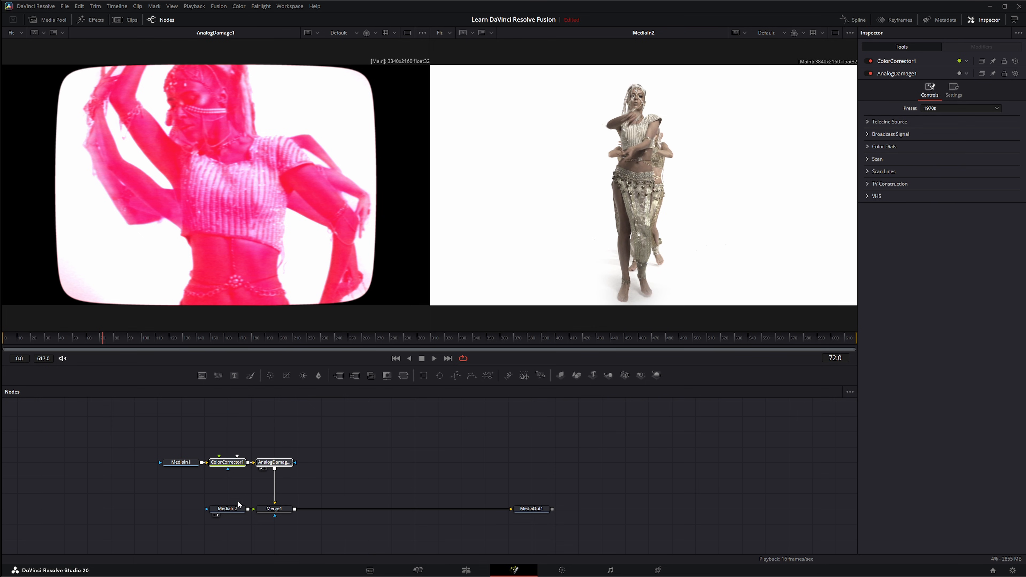
{"action": "left_click_drag", "start_coordinate": [144, 445], "coordinate": [282, 447]}
{"action": "left_click_drag", "start_coordinate": [215, 433], "coordinate": [291, 464]}
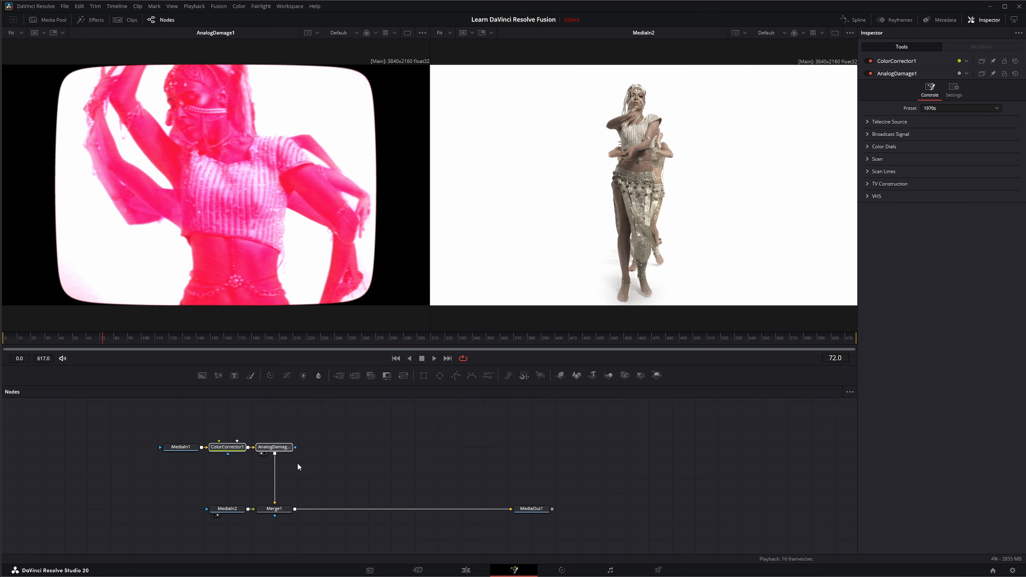
{"action": "left_click", "coordinate": [183, 481]}
{"action": "key", "text": "ctrl+v"}
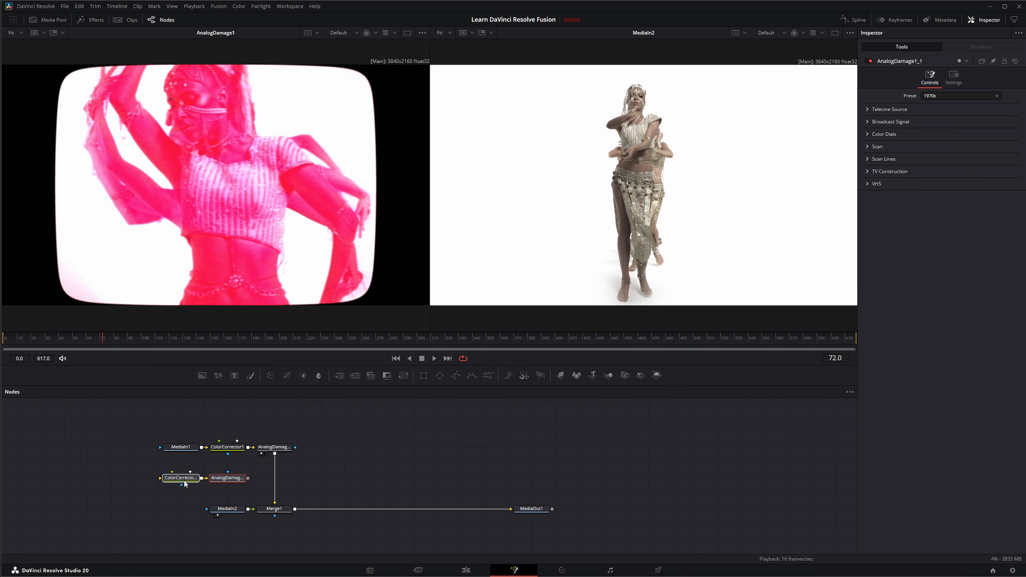
- Reorder the copies so Analog Damage feeds the Color Corrector, feed them from MediaIn1, and view ColorCorrector1_1 in the second viewer
{"action": "left_click_drag", "start_coordinate": [214, 479], "coordinate": [263, 478]}
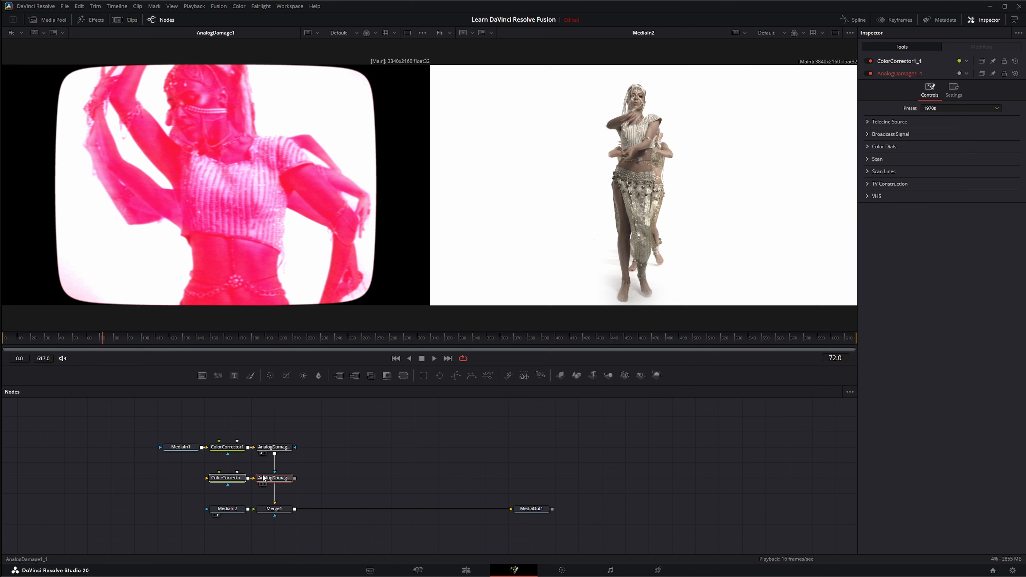
{"action": "left_click", "coordinate": [275, 499]}
{"action": "mouse_move", "coordinate": [228, 478]}
{"action": "left_mouse_down"}
{"action": "mouse_move", "coordinate": [204, 478]}
{"action": "mouse_move", "coordinate": [325, 479]}
{"action": "mouse_move", "coordinate": [228, 483]}
{"action": "left_mouse_up"}
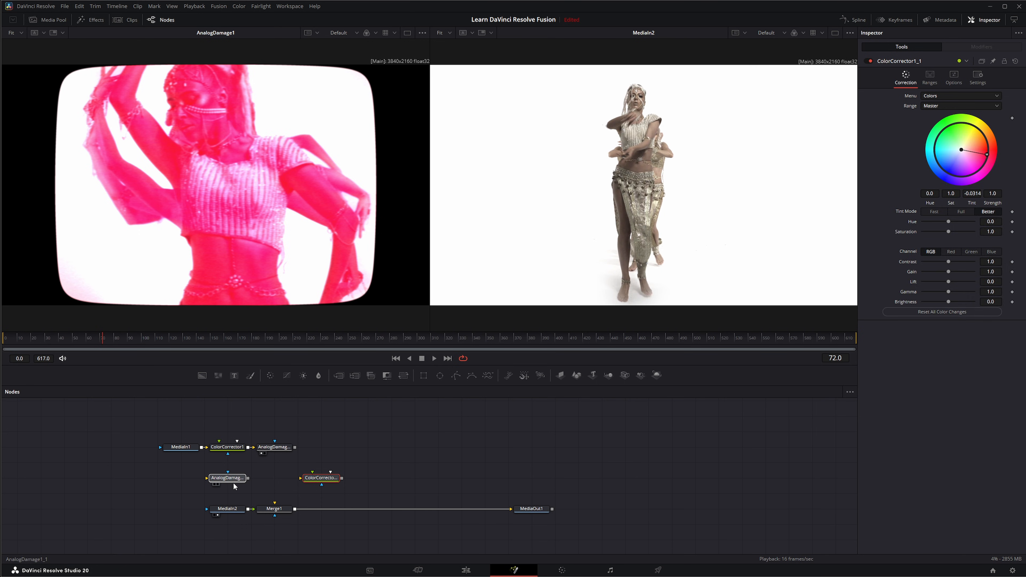
{"action": "left_click_drag", "start_coordinate": [321, 483], "coordinate": [275, 484]}
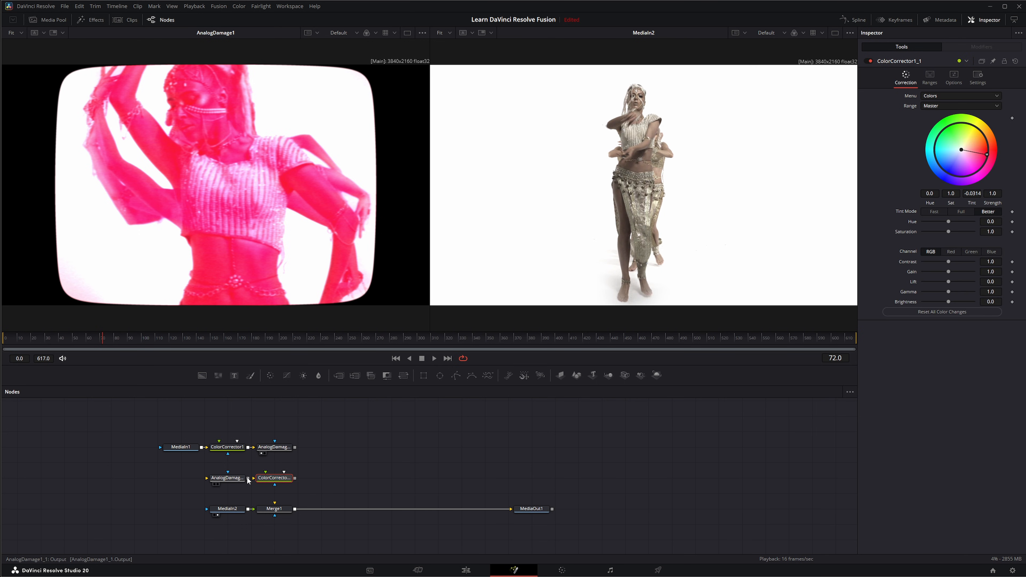
{"action": "left_click_drag", "start_coordinate": [203, 449], "coordinate": [207, 478]}
{"action": "left_click_drag", "start_coordinate": [638, 184], "coordinate": [638, 184]}
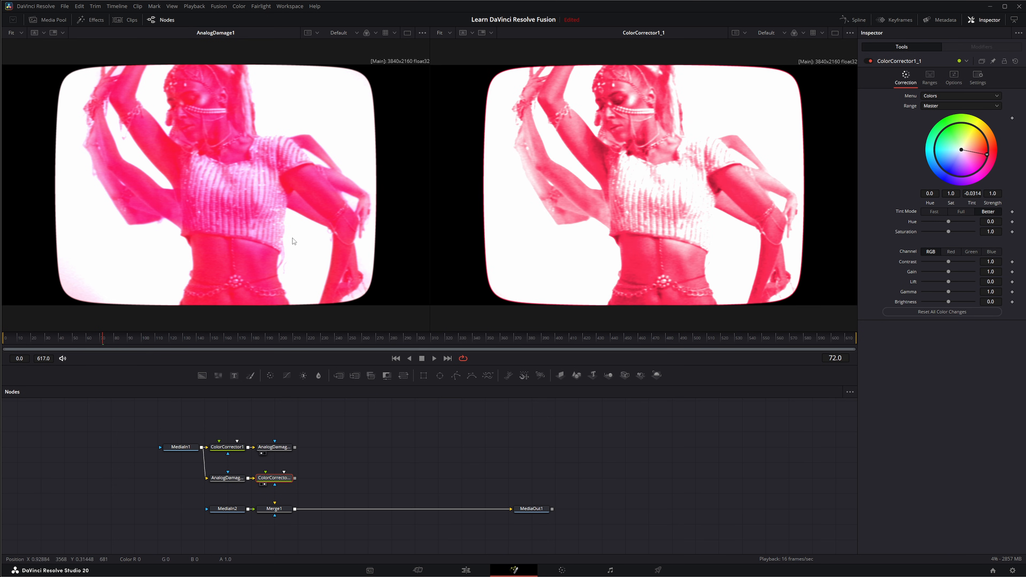
- Compare the two branches from MediaIn1 by examining how the order of Color Corrector and Analog Damage affects each image
{"action": "left_click", "coordinate": [227, 447]}
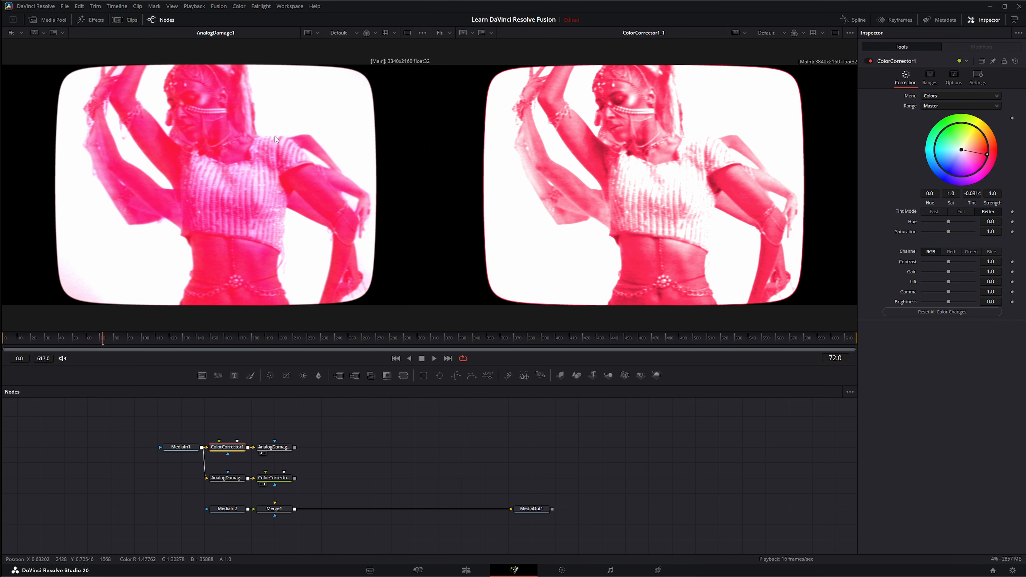
{"action": "left_click", "coordinate": [227, 478]}
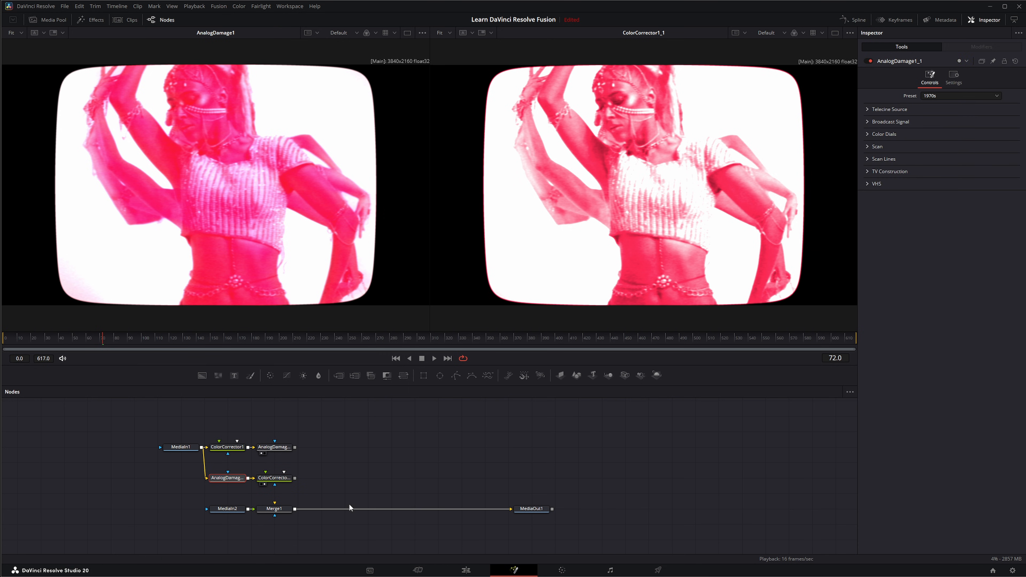
{"action": "left_click", "coordinate": [274, 478]}
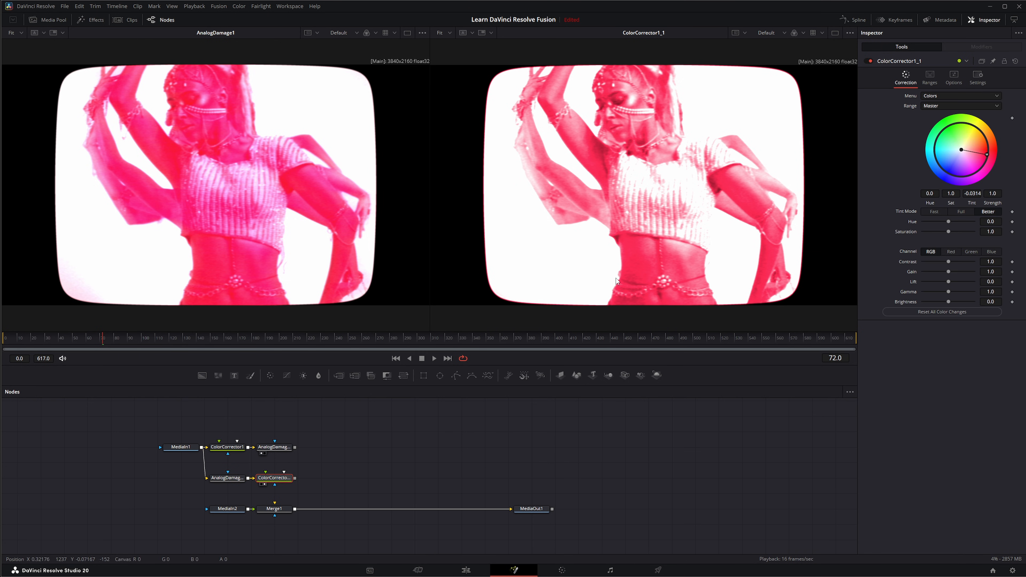
{"action": "left_click_drag", "start_coordinate": [222, 429], "coordinate": [296, 493]}
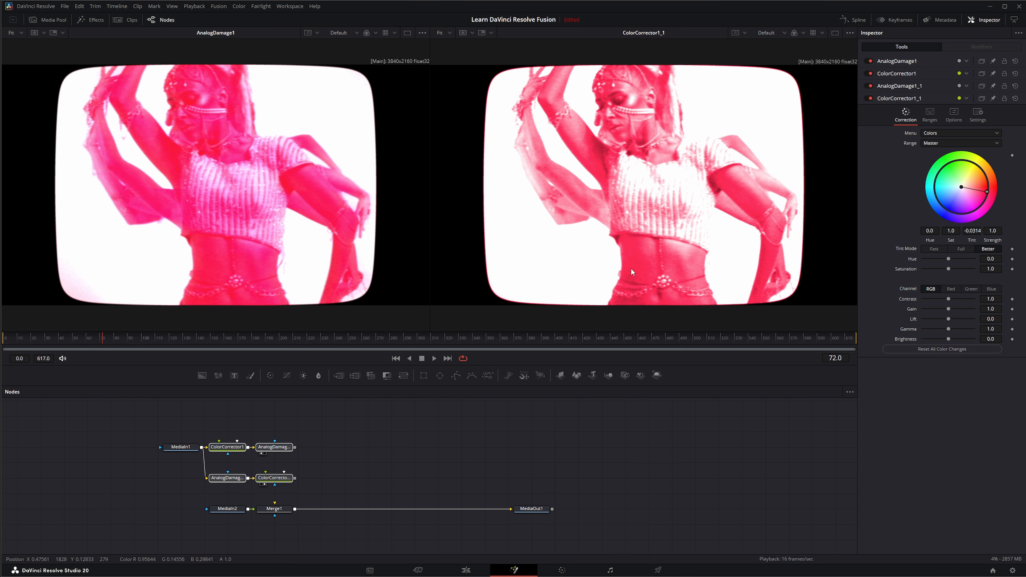
{"action": "left_click", "coordinate": [228, 447]}
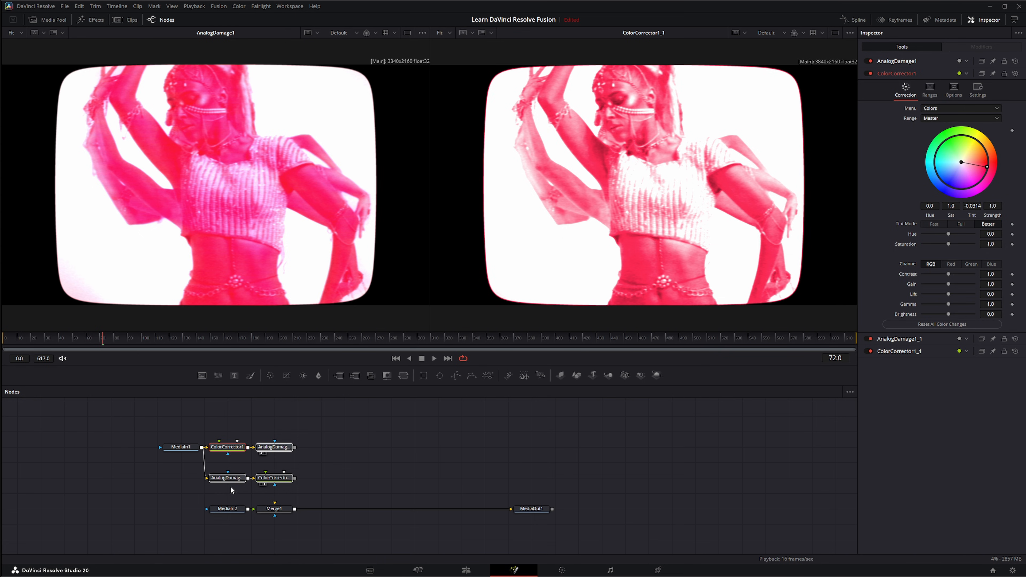
- Delete the two copied nodes and AnalogDamage1, leaving ColorCorrector1 feeding Merge1
{"action": "left_click_drag", "start_coordinate": [195, 493], "coordinate": [300, 474]}
{"action": "key", "text": "Delete"}
{"action": "left_click_drag", "start_coordinate": [295, 419], "coordinate": [274, 505]}
{"action": "key", "text": "Delete"}
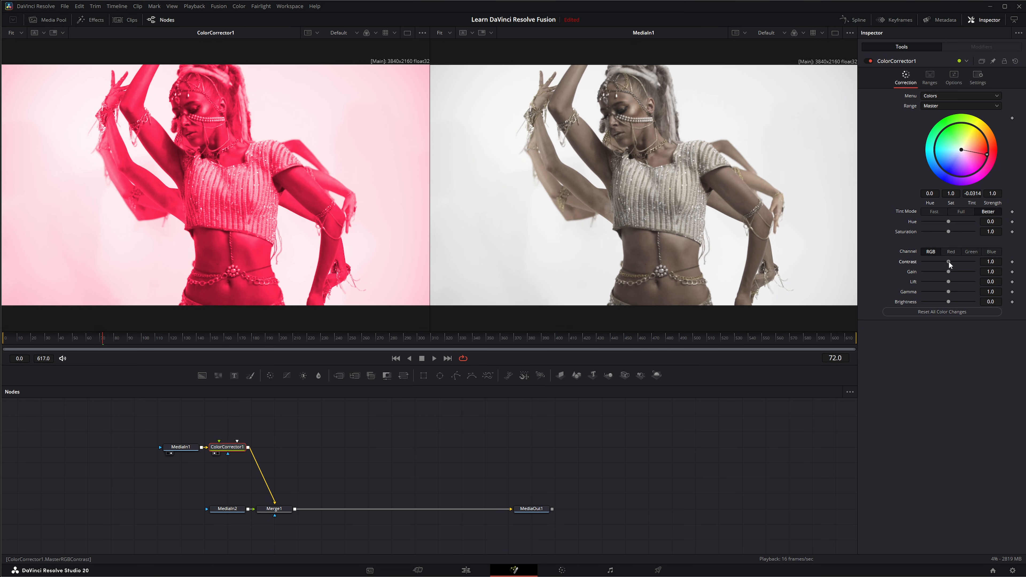
- Set ColorCorrector1's contrast to 1.1 and saturation to 1.17, and paste a copy of it between MediaIn2 and Merge1
{"action": "left_click_drag", "start_coordinate": [950, 264], "coordinate": [950, 266]}
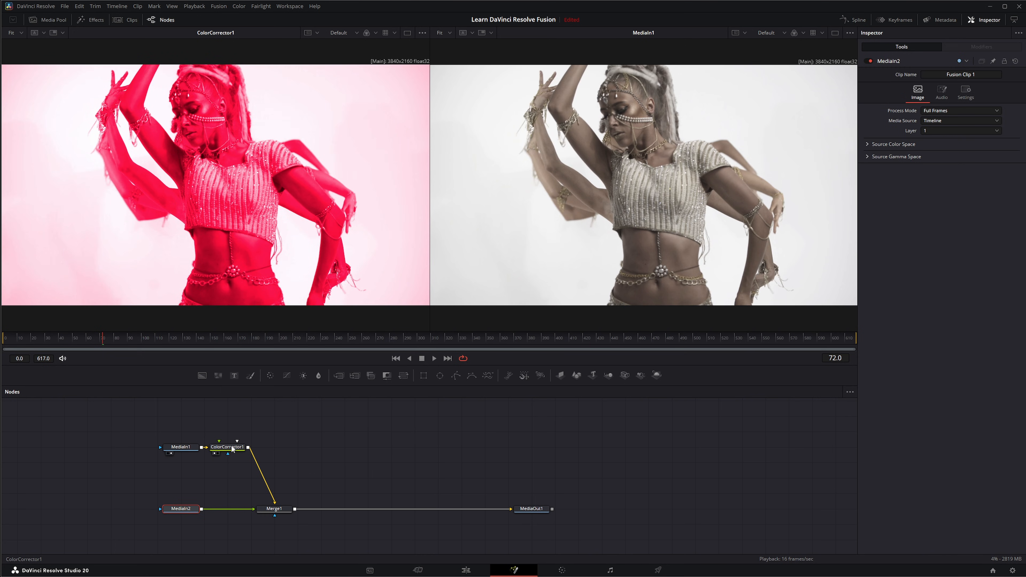
{"action": "left_click", "coordinate": [232, 449]}
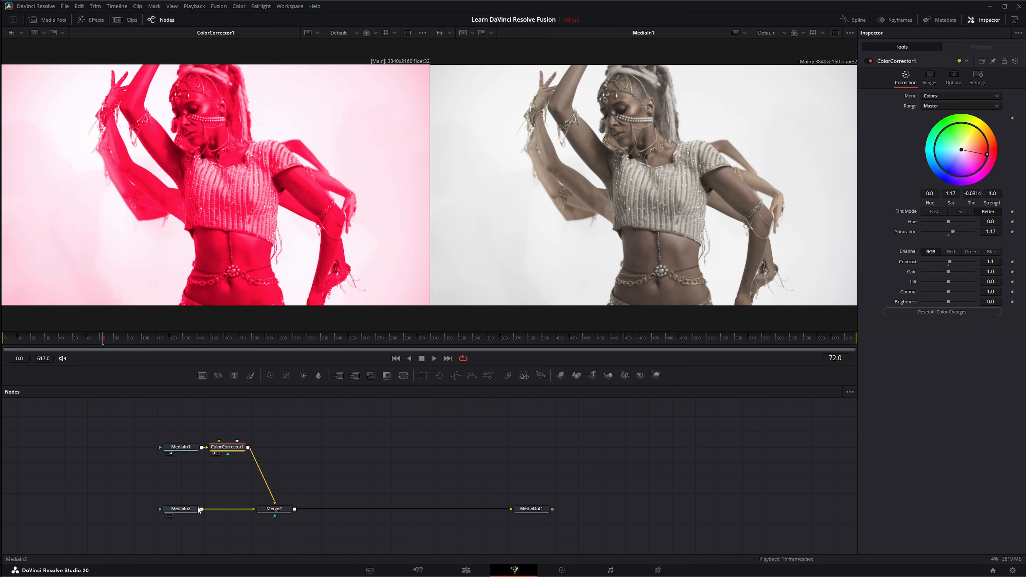
{"action": "left_click", "coordinate": [185, 511]}
{"action": "key", "text": "ctrl+v"}
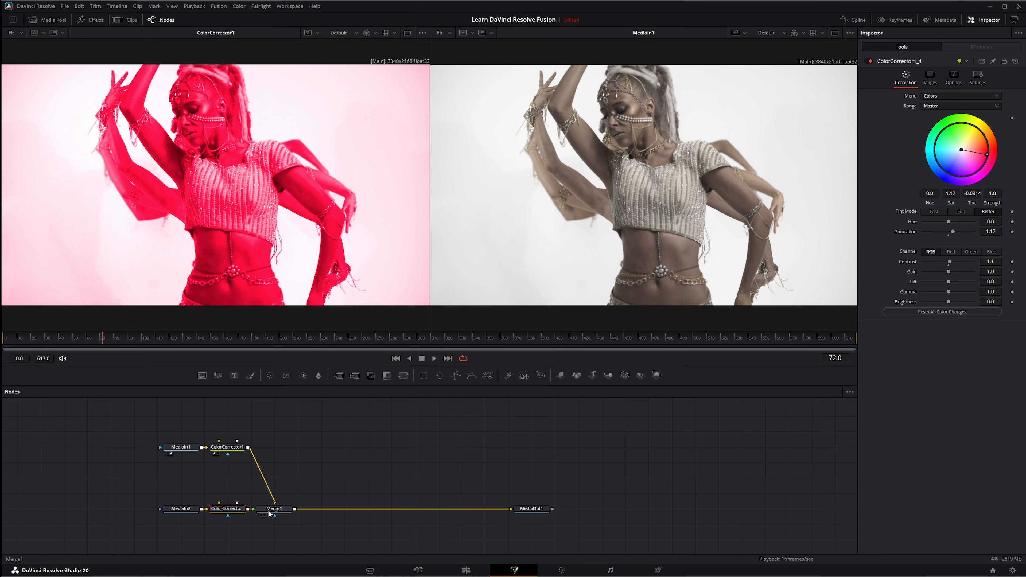
- View Merge1 in the second viewer and play the composition from the first frame to check both clips
{"action": "left_click_drag", "start_coordinate": [272, 510], "coordinate": [606, 207]}
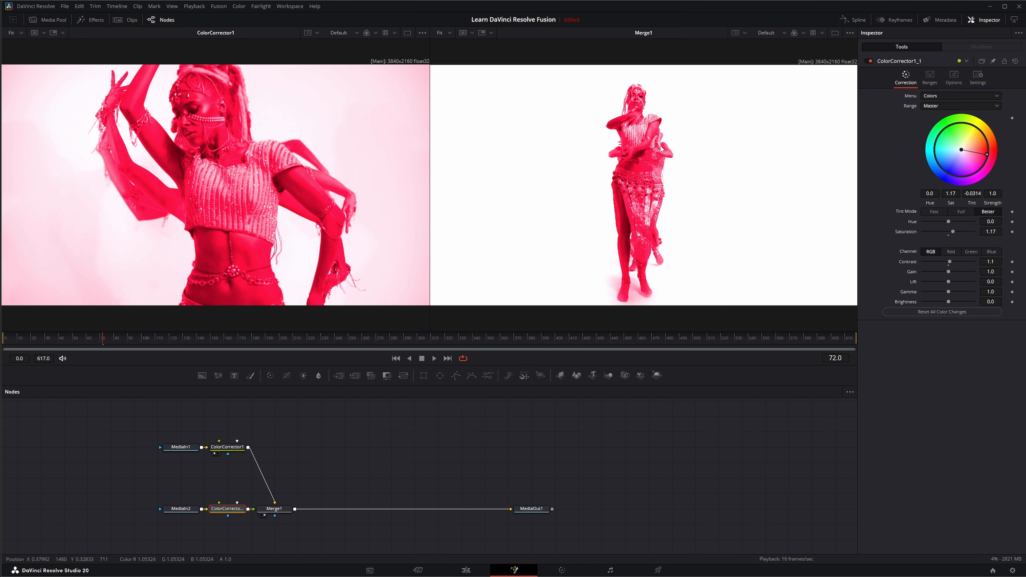
{"action": "left_click", "coordinate": [396, 359]}
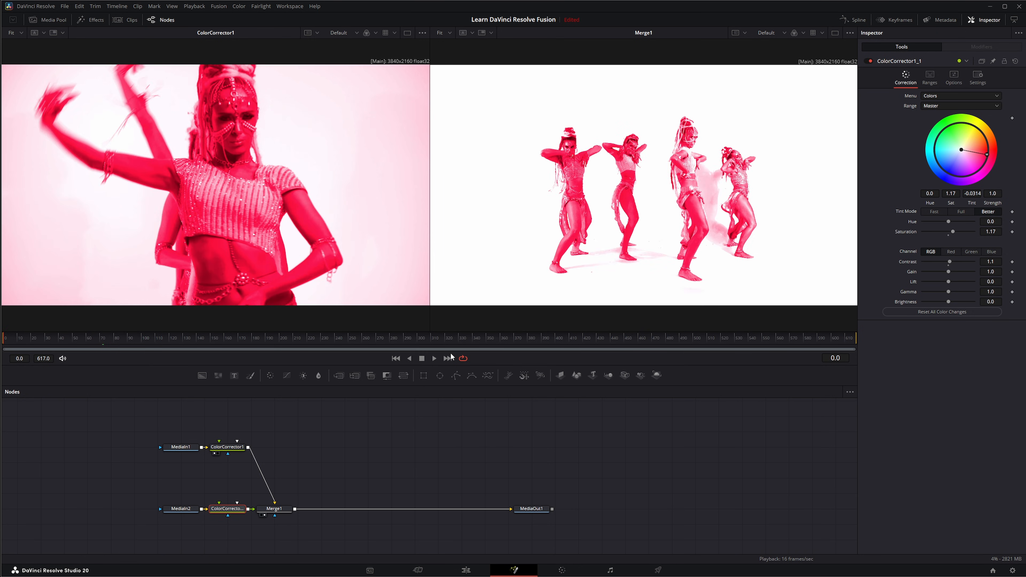
{"action": "left_click", "coordinate": [434, 359]}
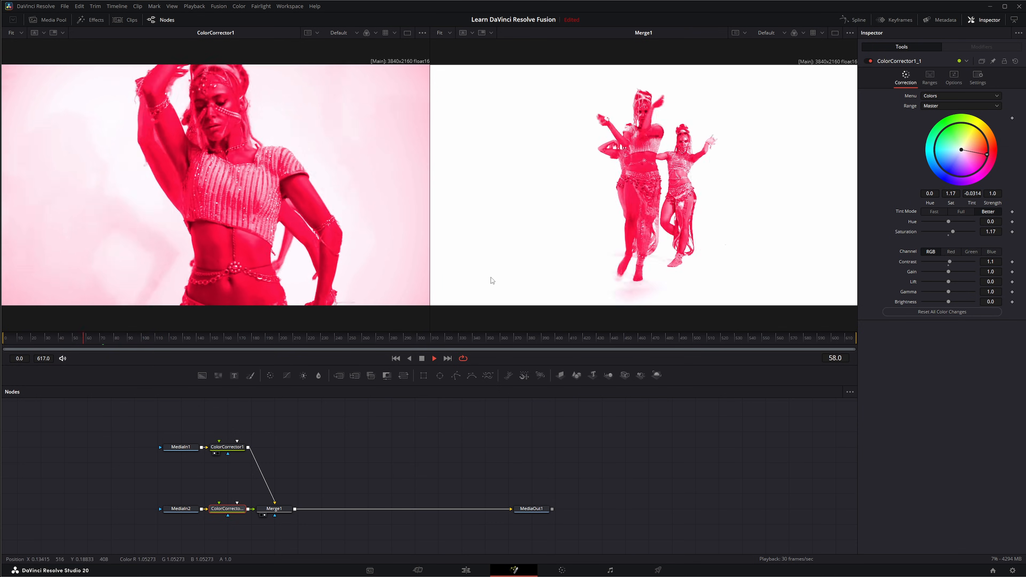
{"action": "left_click", "coordinate": [421, 359]}
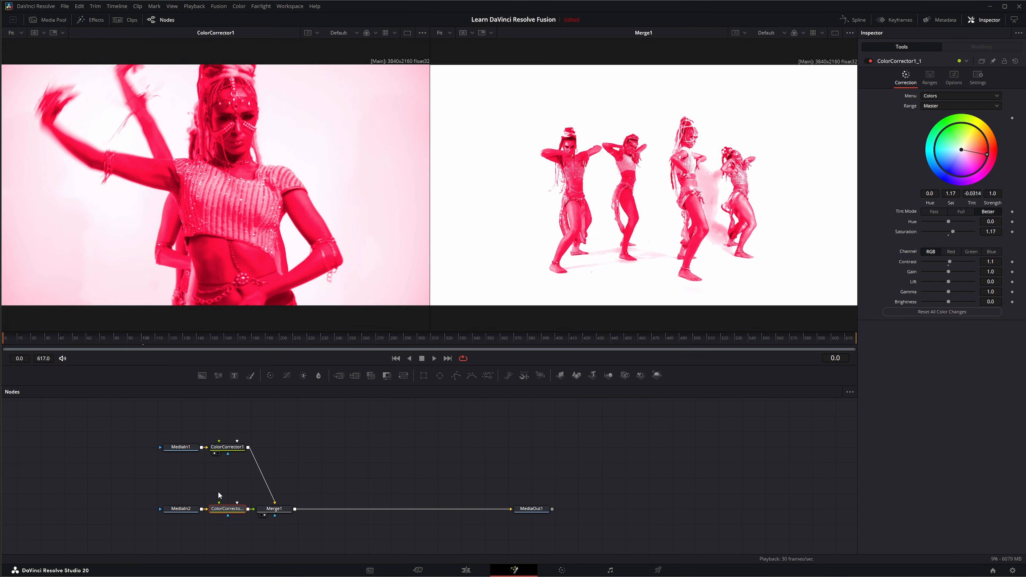
- Delete the ColorCorrector1 copy after MediaIn2 and paste ColorCorrector1 as an instance into the empty area between the rows
{"action": "key", "text": "Delete"}
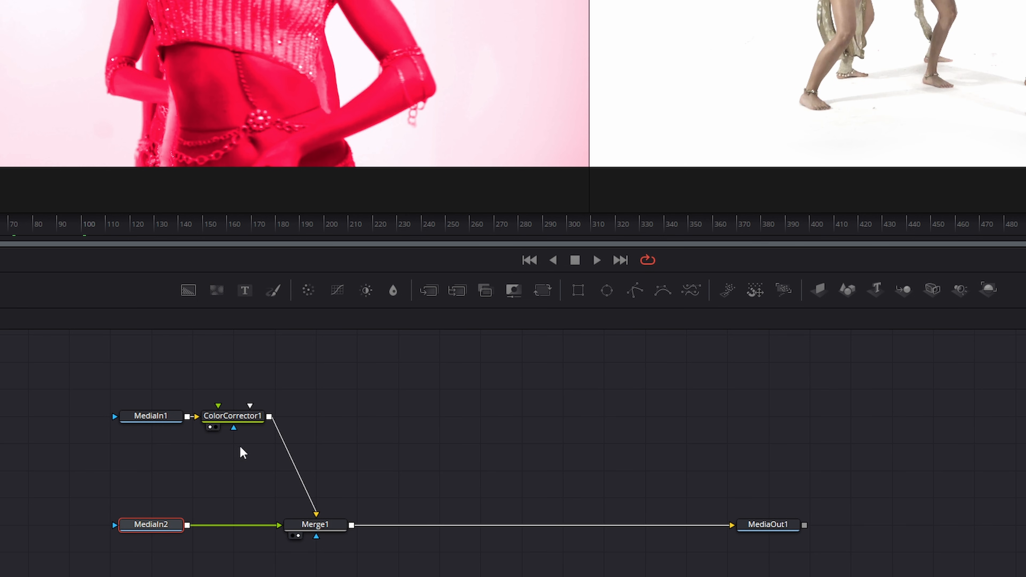
{"action": "left_click", "coordinate": [228, 447]}
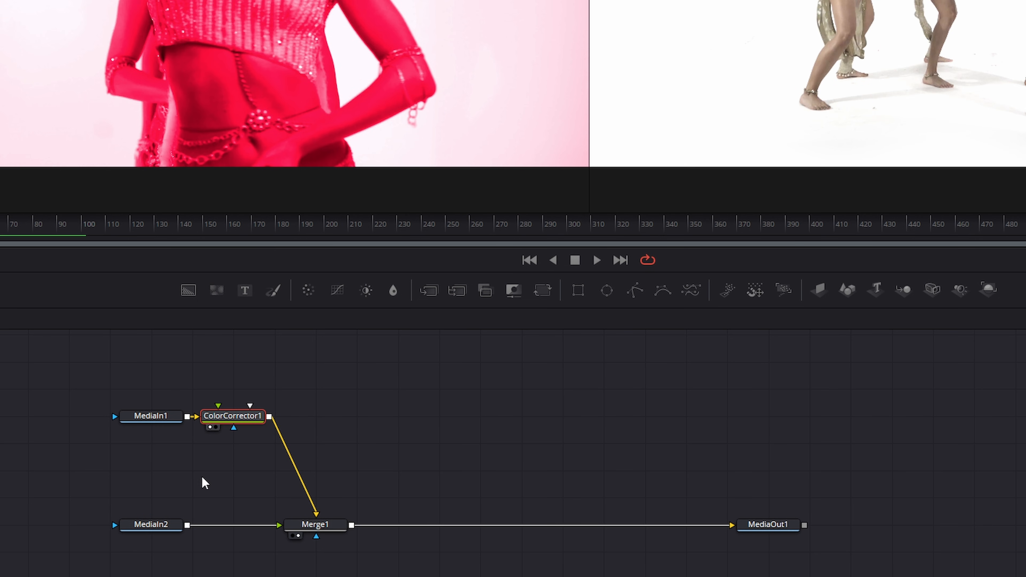
{"action": "left_click", "coordinate": [205, 483]}
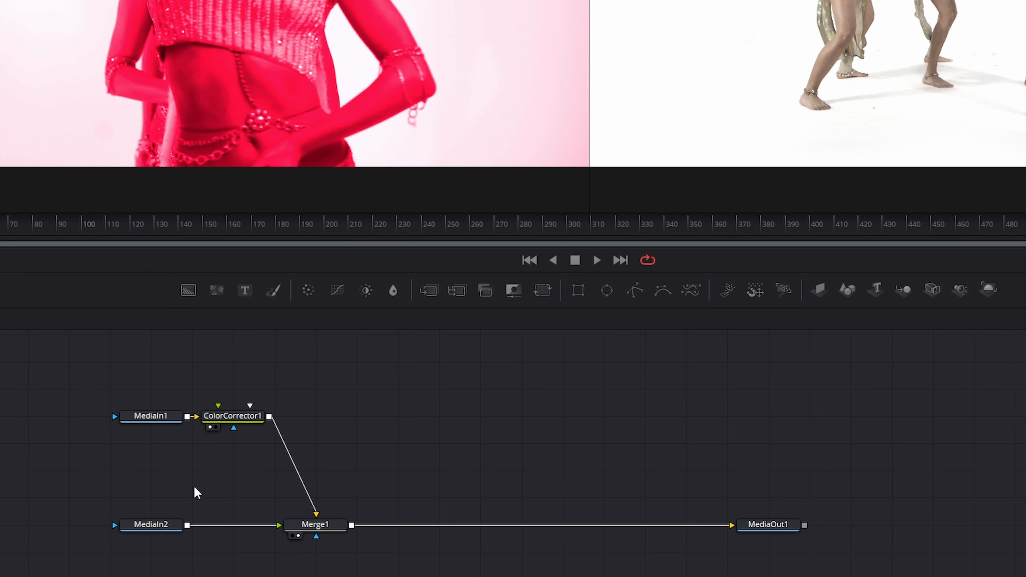
{"action": "right_click", "coordinate": [189, 481]}
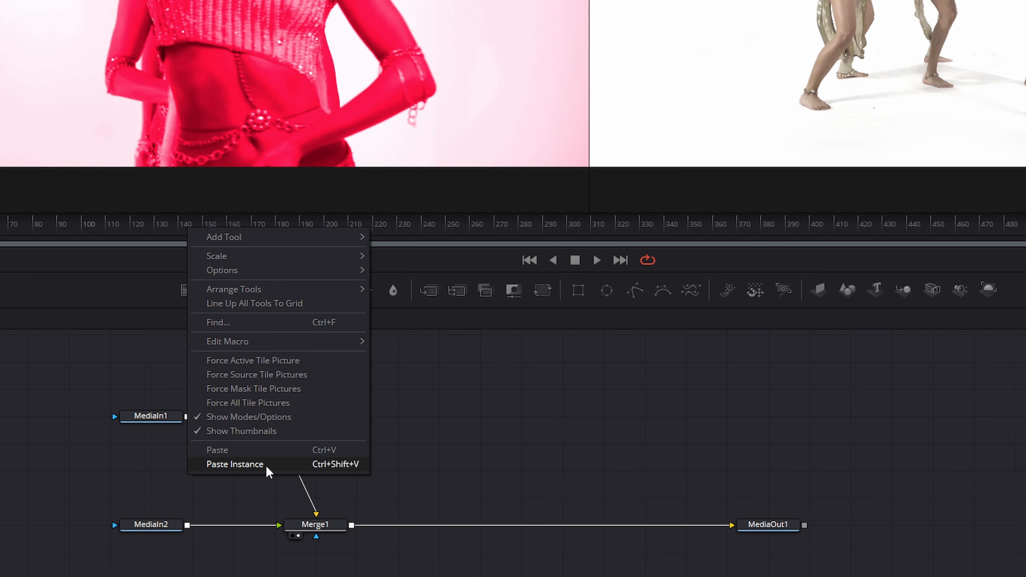
{"action": "left_click", "coordinate": [241, 466]}
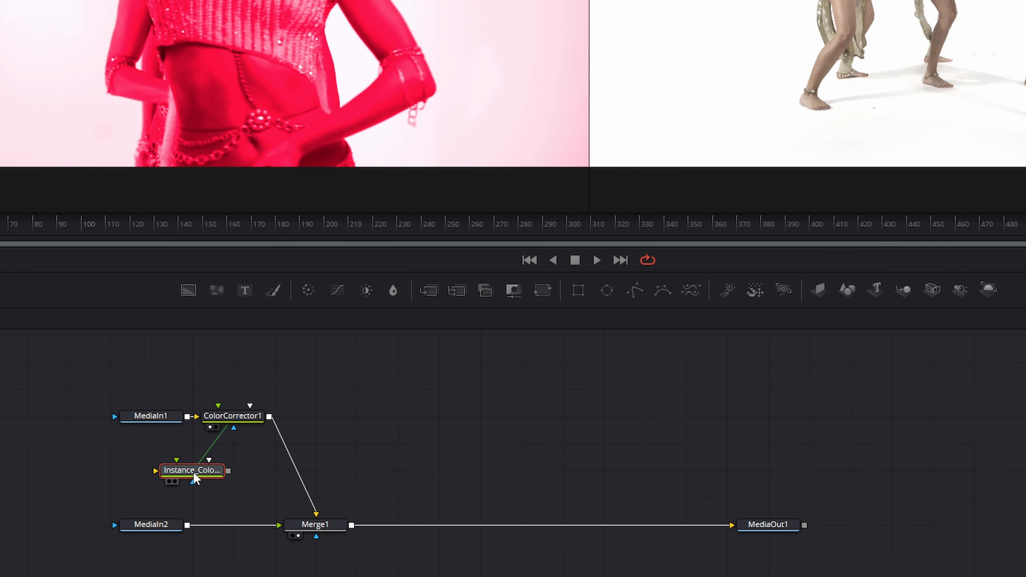
- Insert the Color Corrector instance between MediaIn2 and Merge1, and space out MediaIn2 and the instance
{"action": "left_click_drag", "start_coordinate": [202, 477], "coordinate": [227, 525]}
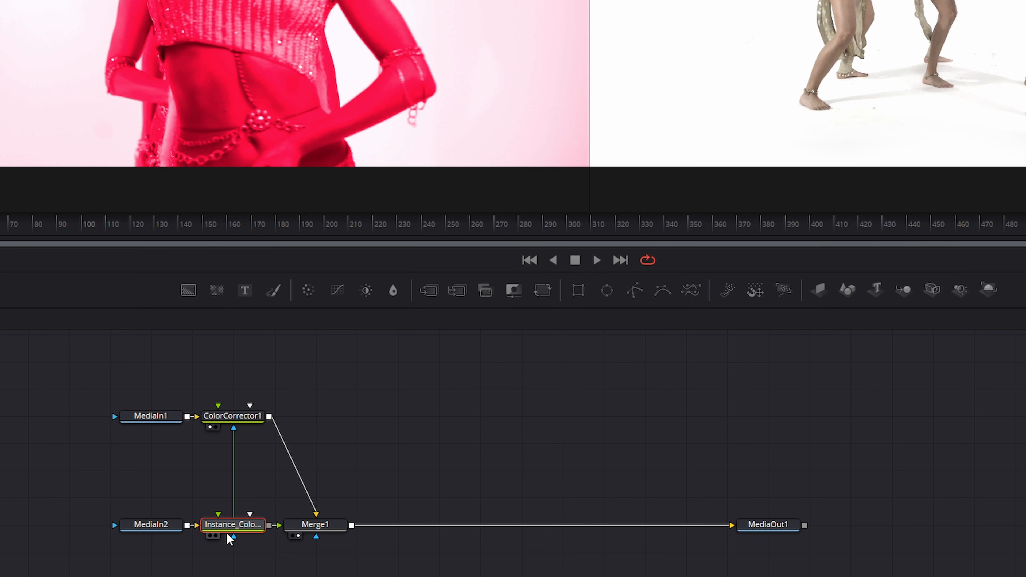
{"action": "left_click_drag", "start_coordinate": [153, 525], "coordinate": [72, 525]}
{"action": "left_click_drag", "start_coordinate": [240, 525], "coordinate": [199, 527]}
{"action": "left_click", "coordinate": [198, 527]}
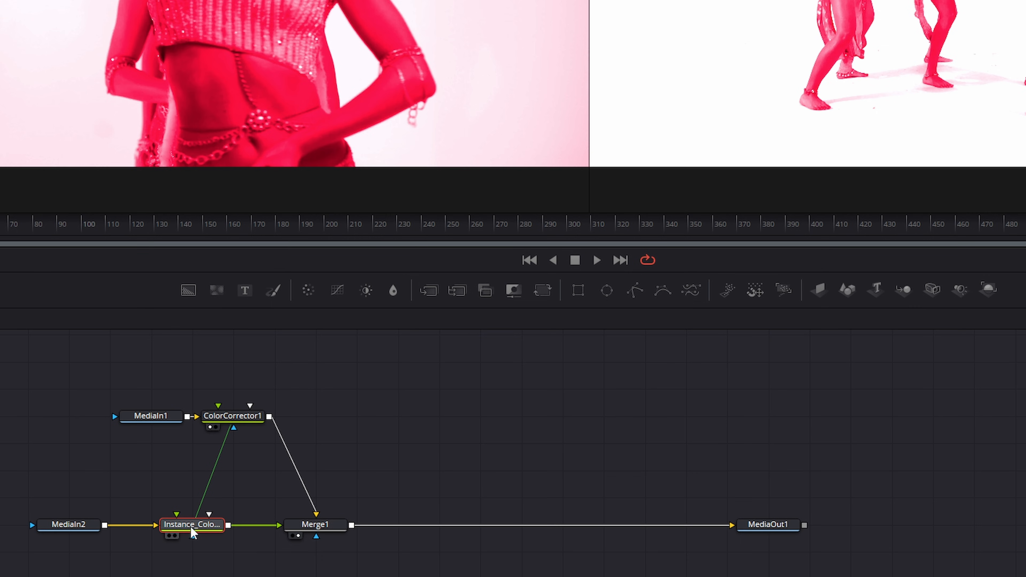
- Pull the Color Corrector instance out of the MediaIn2 connection and reinsert it, twice, to compare Merge1 with and without it
{"action": "left_click_drag", "start_coordinate": [185, 530], "coordinate": [185, 503]}
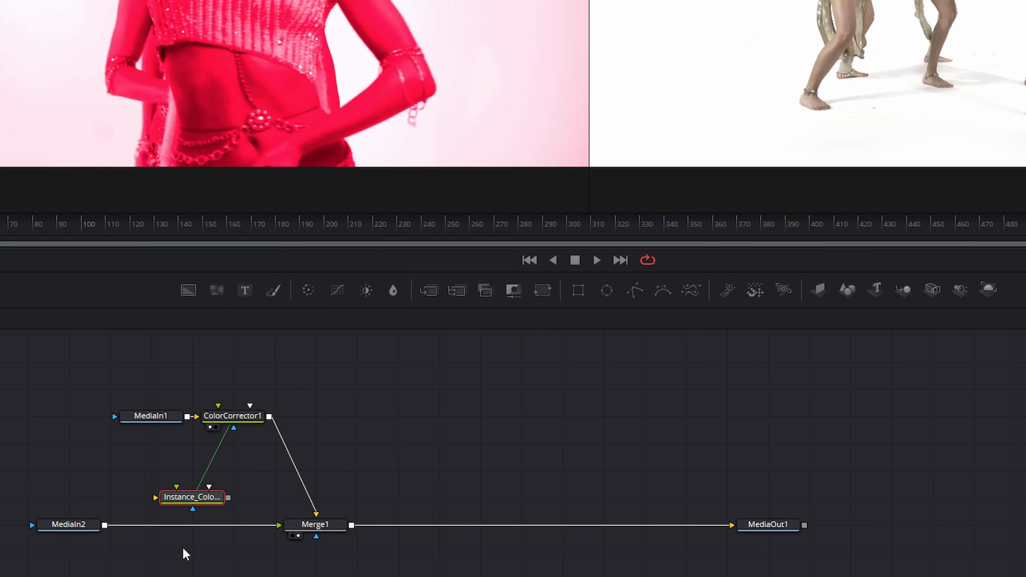
{"action": "left_click_drag", "start_coordinate": [193, 500], "coordinate": [194, 527]}
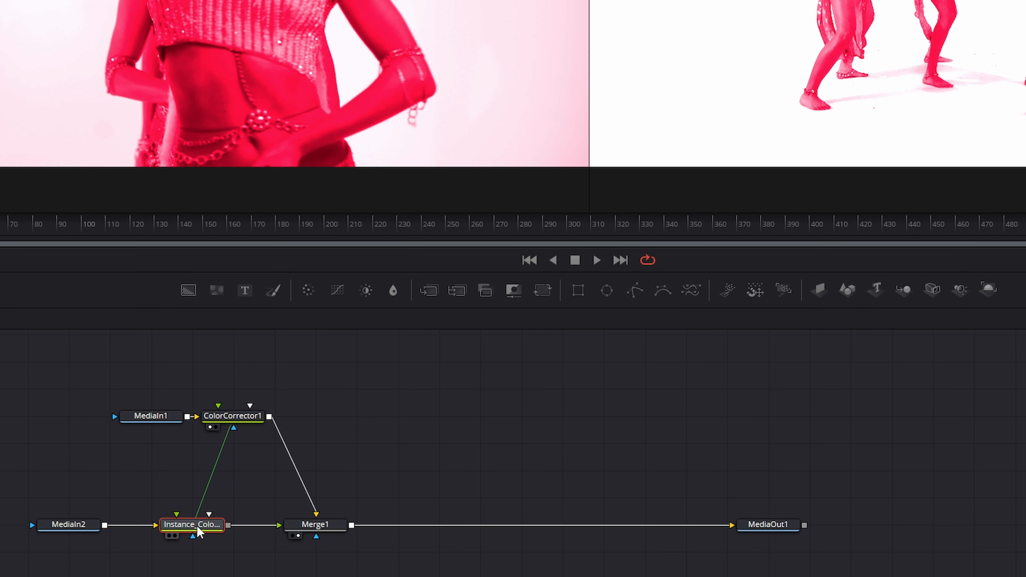
{"action": "left_click_drag", "start_coordinate": [198, 530], "coordinate": [198, 503]}
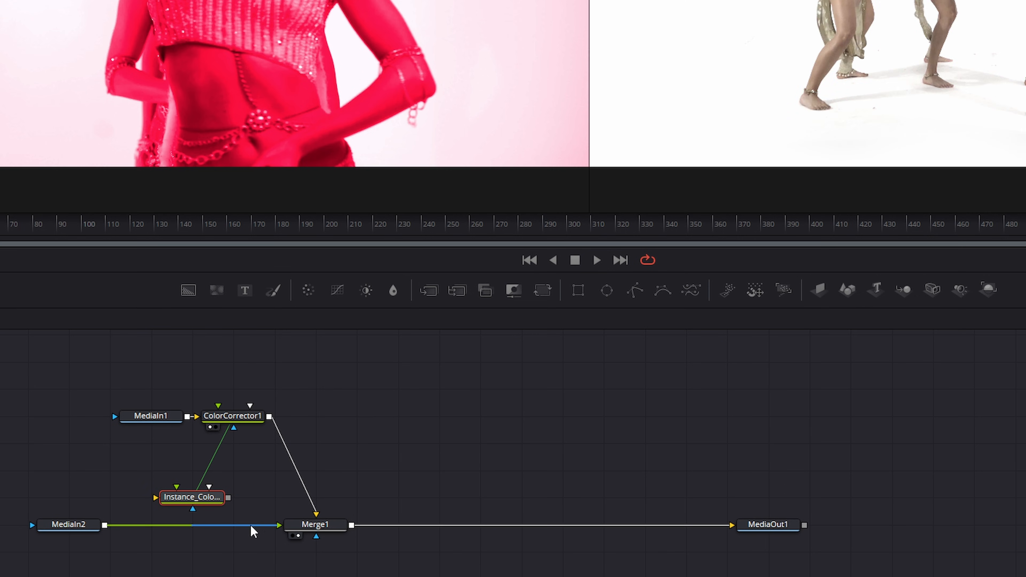
{"action": "left_click_drag", "start_coordinate": [197, 504], "coordinate": [191, 531]}
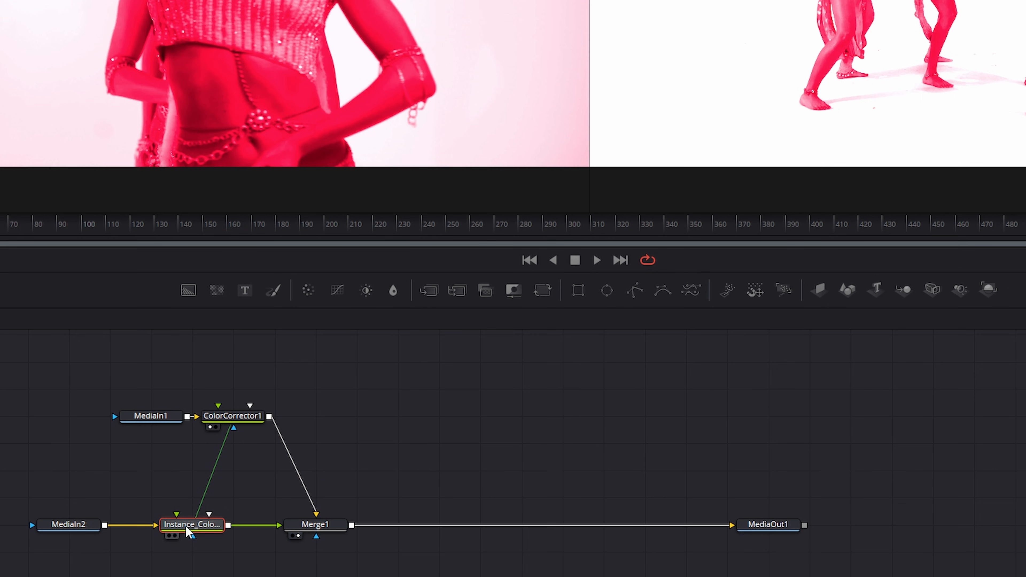
- Turn off Show Instance Links for the node graph
{"action": "right_click", "coordinate": [215, 467]}
{"action": "mouse_move", "coordinate": [278, 262]}
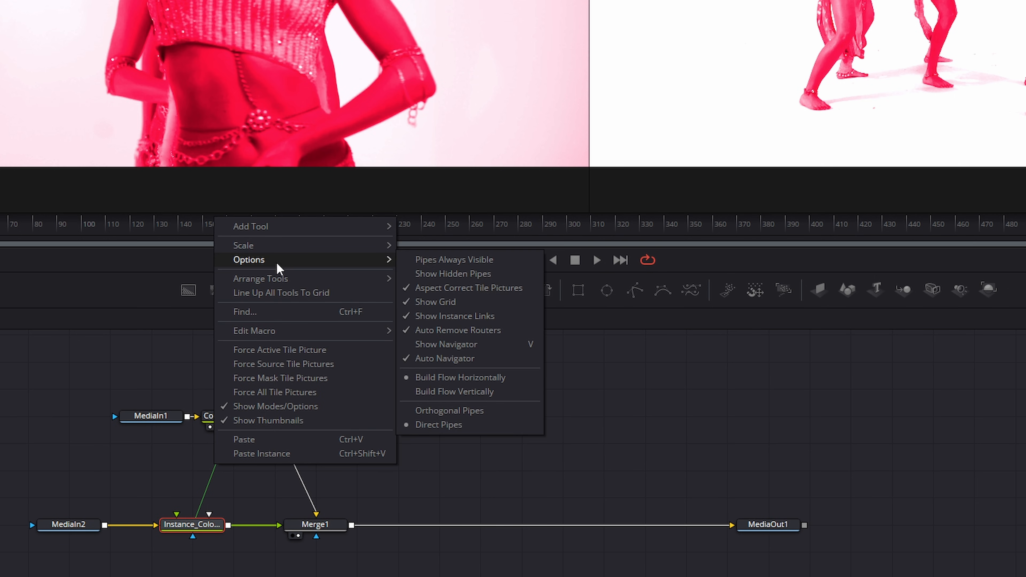
{"action": "left_click", "coordinate": [434, 317]}
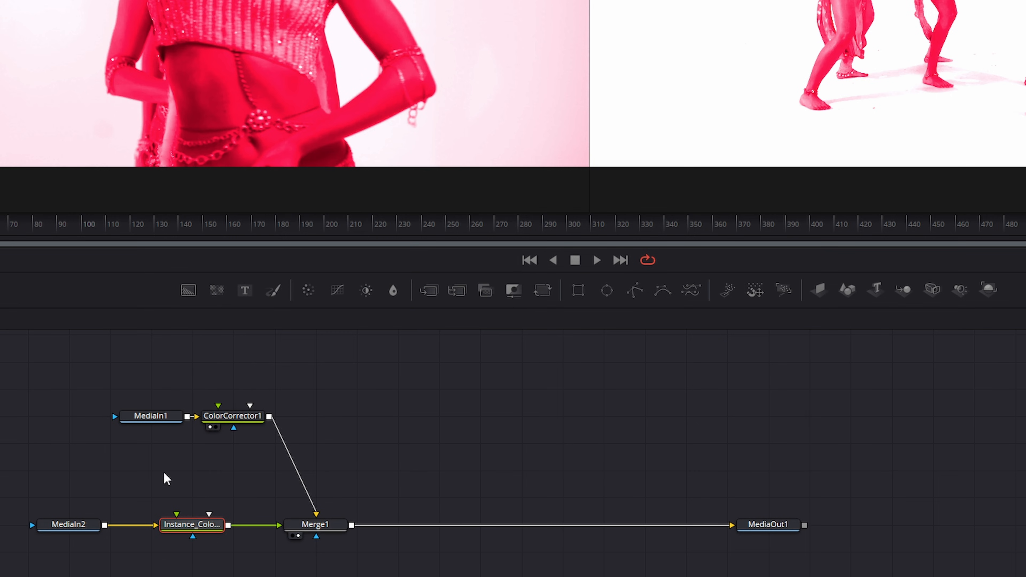
- Turn on Show Instance Links for the node graph and review the remaining node graph display options
{"action": "right_click", "coordinate": [206, 474]}
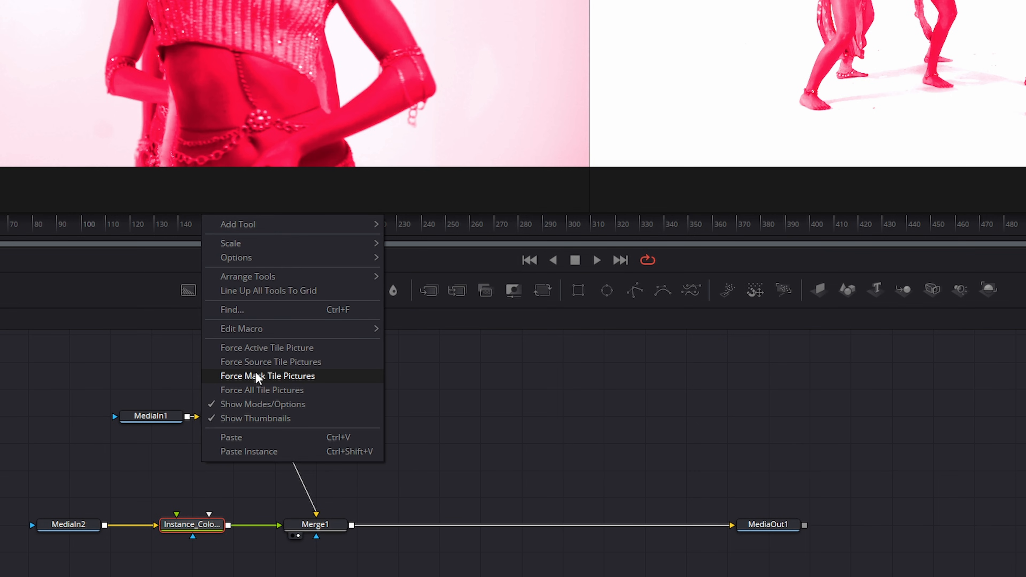
{"action": "mouse_move", "coordinate": [274, 265]}
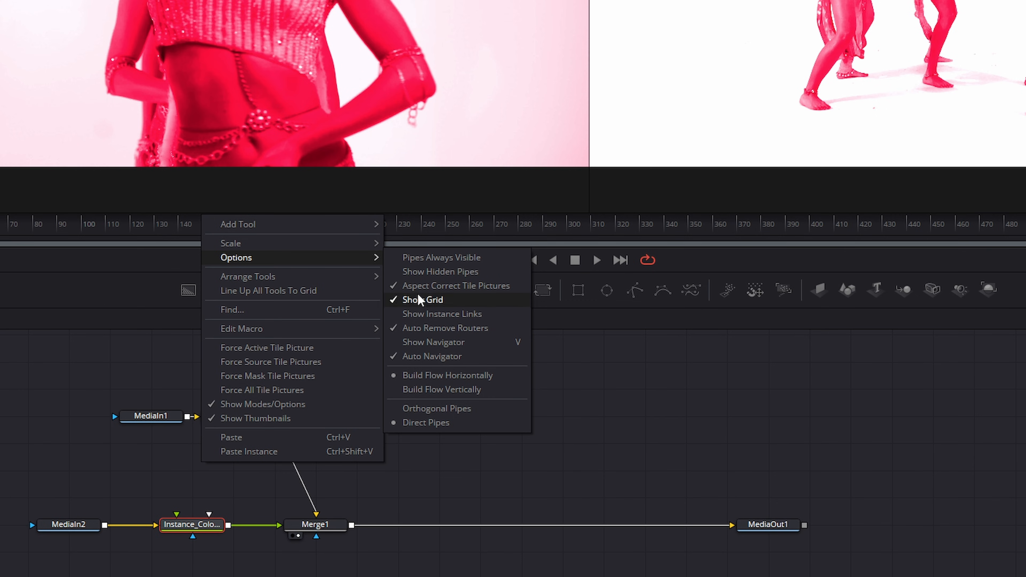
{"action": "left_click", "coordinate": [442, 315]}
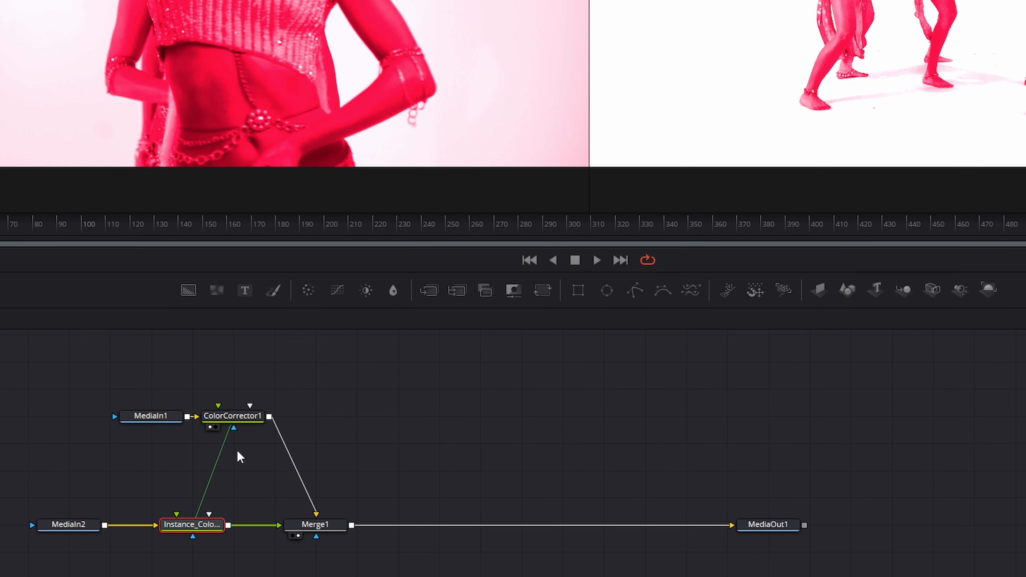
{"action": "right_click", "coordinate": [250, 464]}
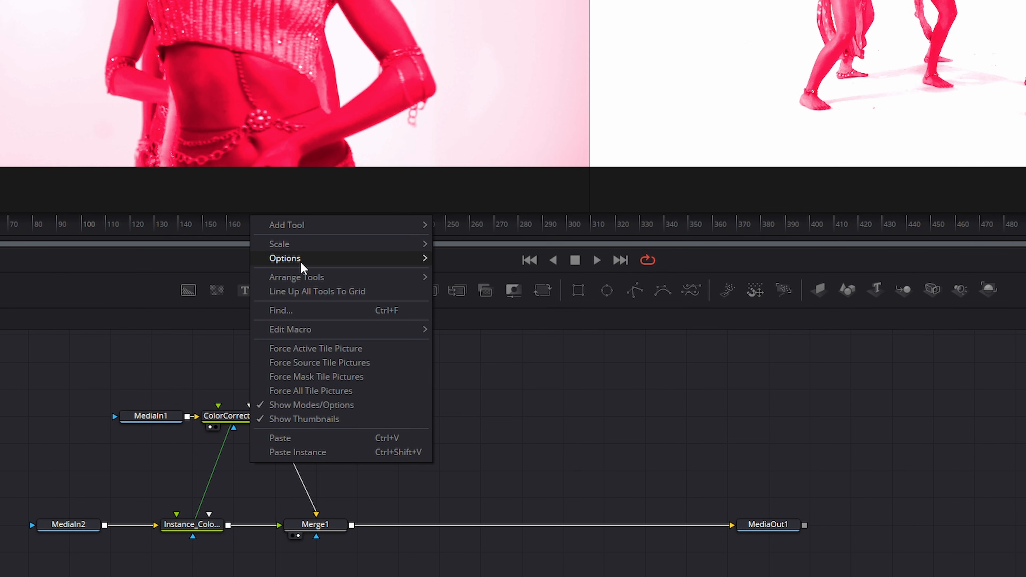
{"action": "mouse_move", "coordinate": [302, 267]}
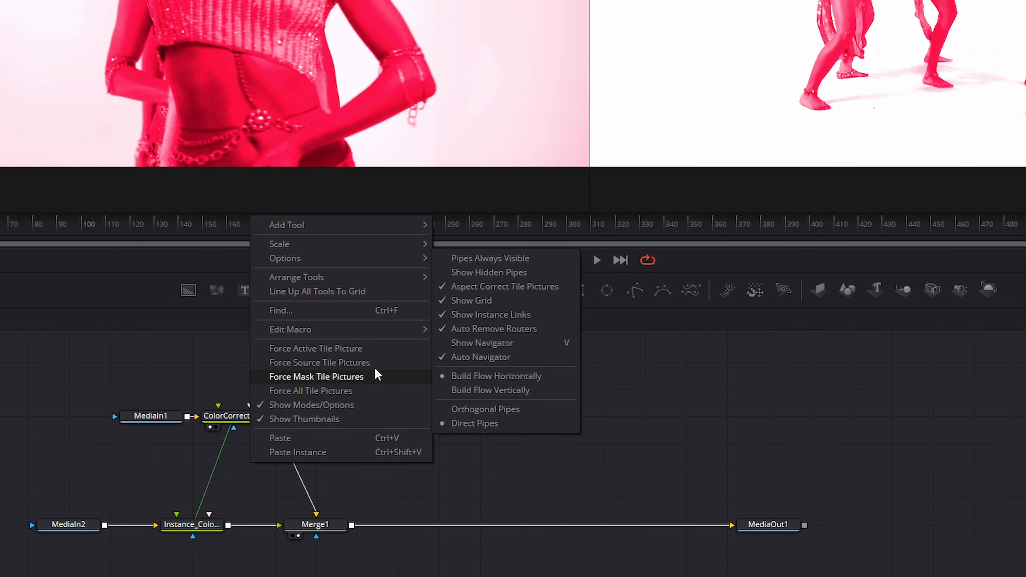
{"action": "left_click", "coordinate": [516, 430]}
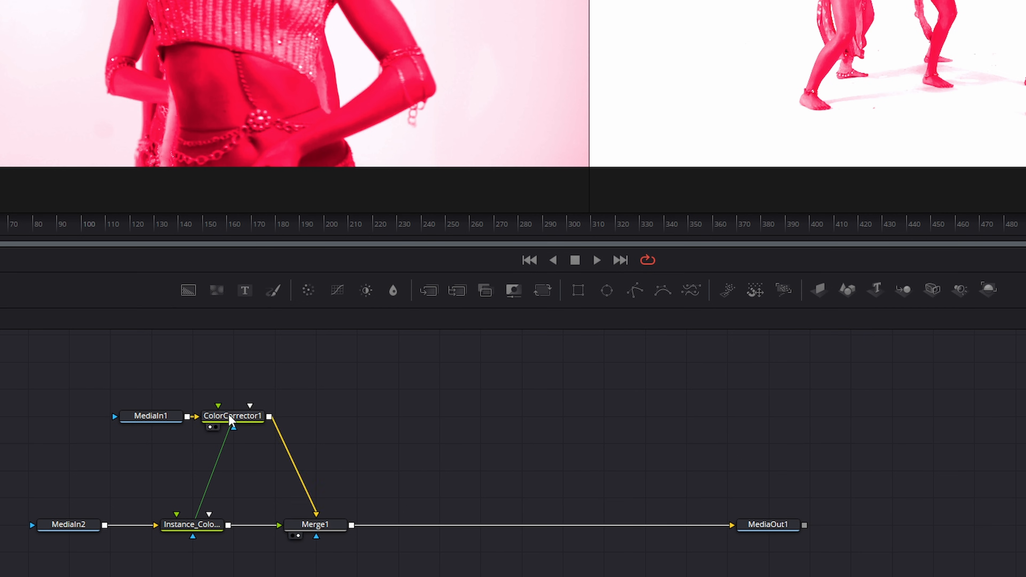
- Shift the original ColorCorrector1's Master tint to blue, with a tint of about -0.34 and a strength of about 0.81
{"action": "left_click", "coordinate": [196, 525]}
{"action": "left_click", "coordinate": [238, 420]}
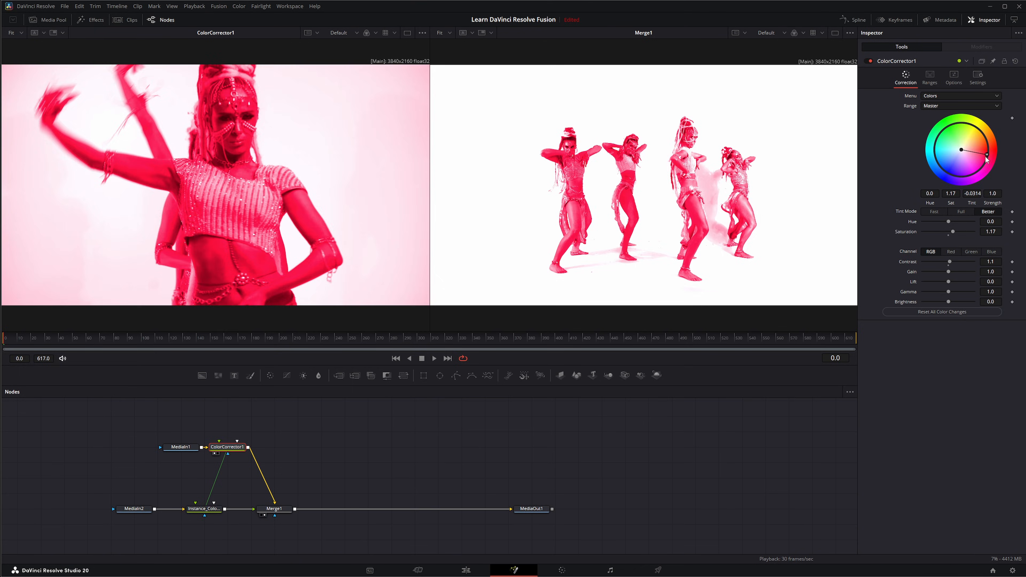
{"action": "left_click_drag", "start_coordinate": [987, 160], "coordinate": [950, 171]}
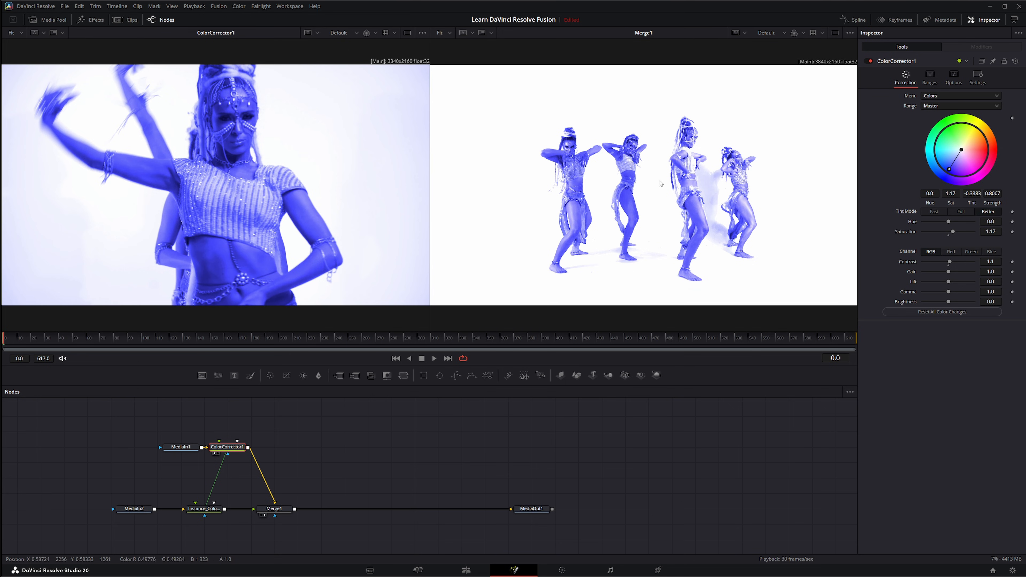
- On the Color Corrector instance, set the saturation to 1.38 and shift the tint to orange, about -0.89 at strength 1.0
{"action": "left_click", "coordinate": [205, 510]}
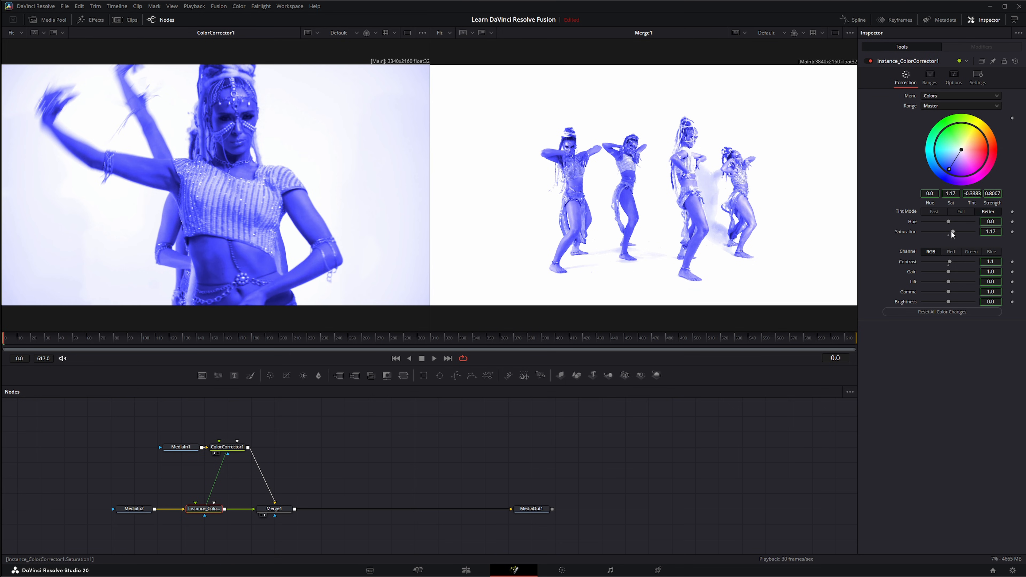
{"action": "mouse_move", "coordinate": [951, 232]}
{"action": "left_mouse_down"}
{"action": "mouse_move", "coordinate": [940, 232]}
{"action": "mouse_move", "coordinate": [958, 232]}
{"action": "left_mouse_up"}
{"action": "left_click_drag", "start_coordinate": [949, 172], "coordinate": [982, 133]}
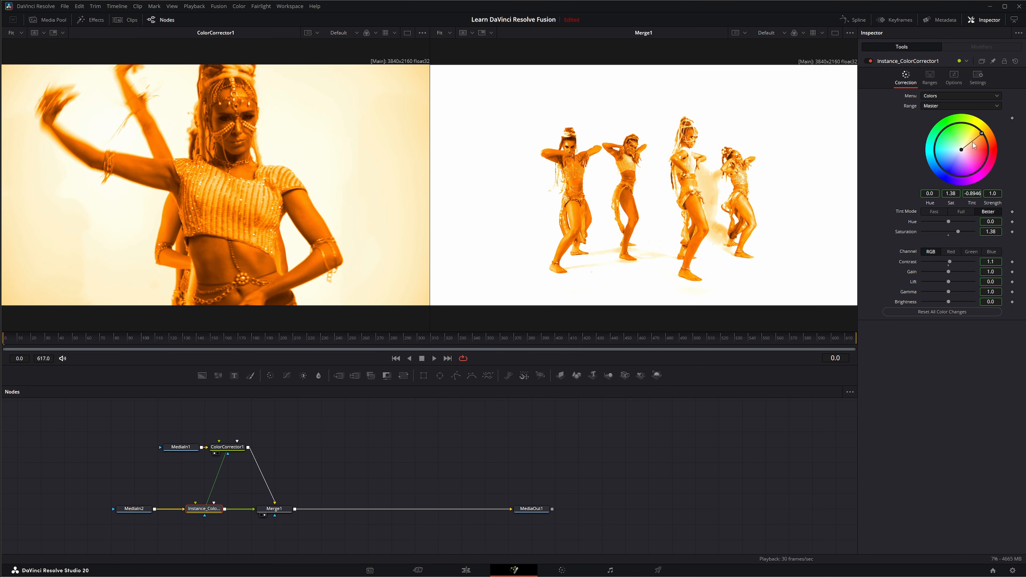
- Paste another ColorCorrector1 instance into the empty area of the node graph, move it farther from the original, and deinstance it
{"action": "left_click", "coordinate": [371, 445]}
{"action": "right_click", "coordinate": [366, 442]}
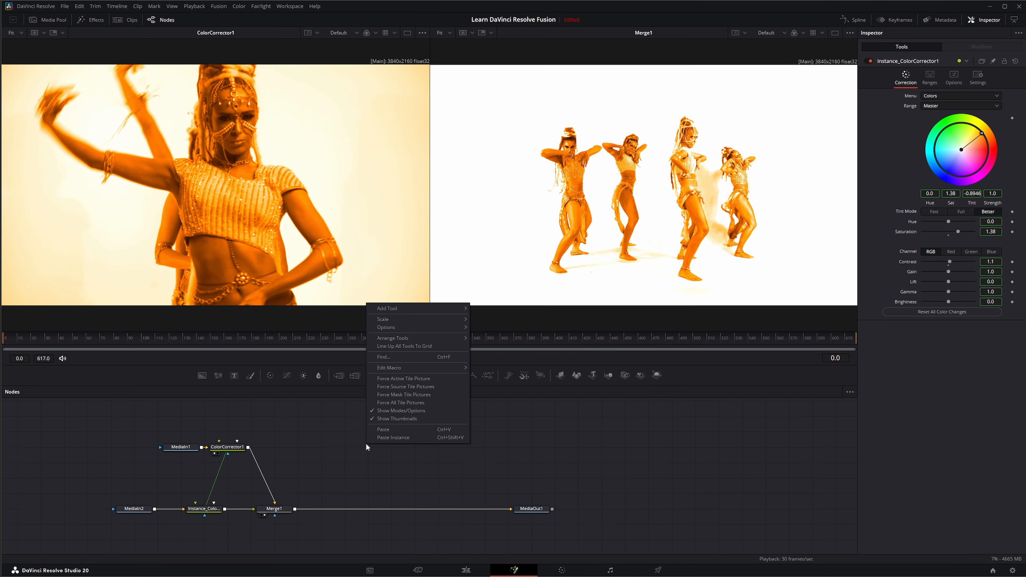
{"action": "left_click", "coordinate": [407, 439]}
{"action": "left_click_drag", "start_coordinate": [368, 451], "coordinate": [463, 450]}
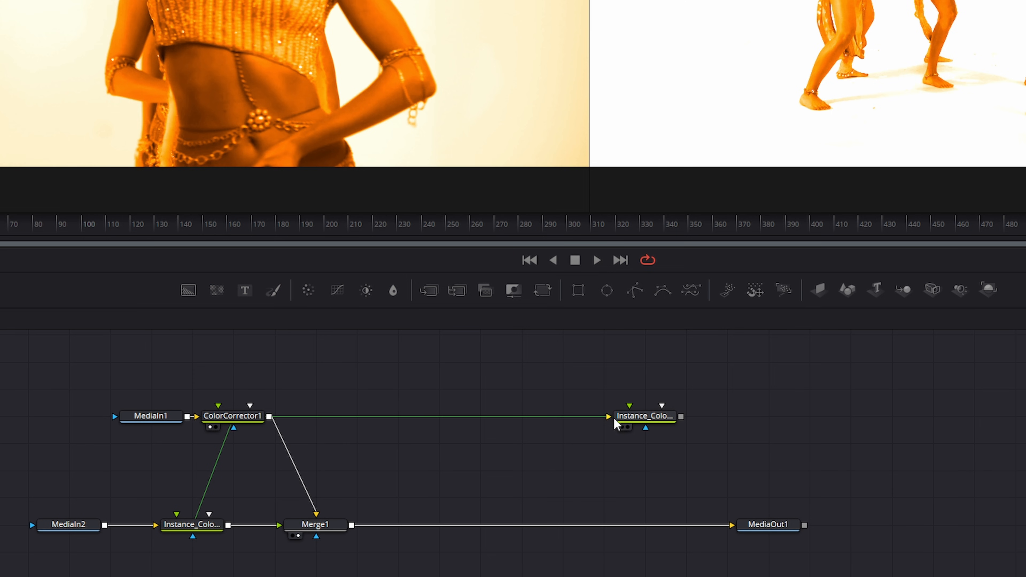
{"action": "right_click", "coordinate": [633, 424]}
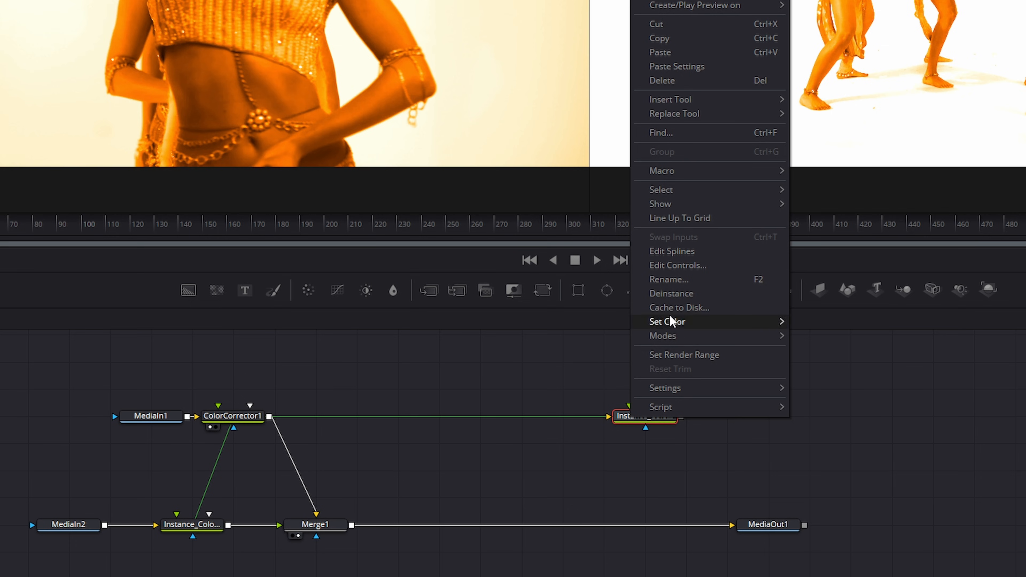
{"action": "left_click", "coordinate": [680, 299]}
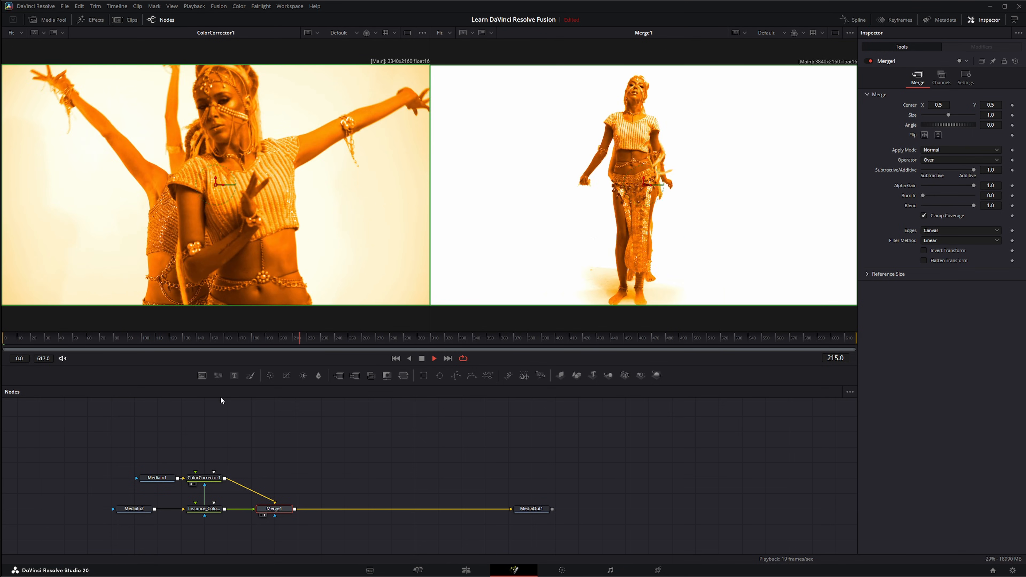
{"action": "right_click", "coordinate": [246, 429]}
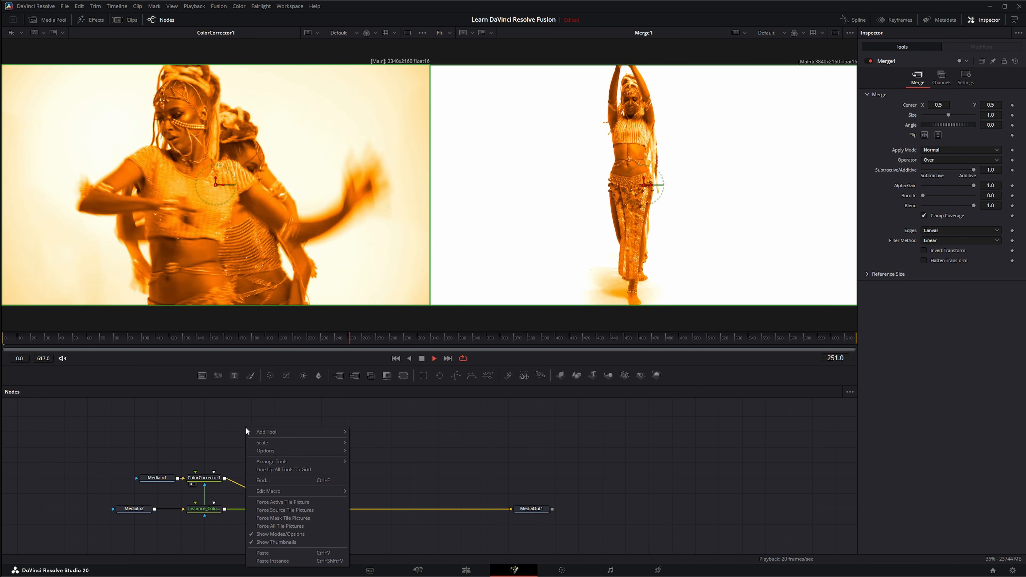
{"action": "right_click", "coordinate": [206, 477]}
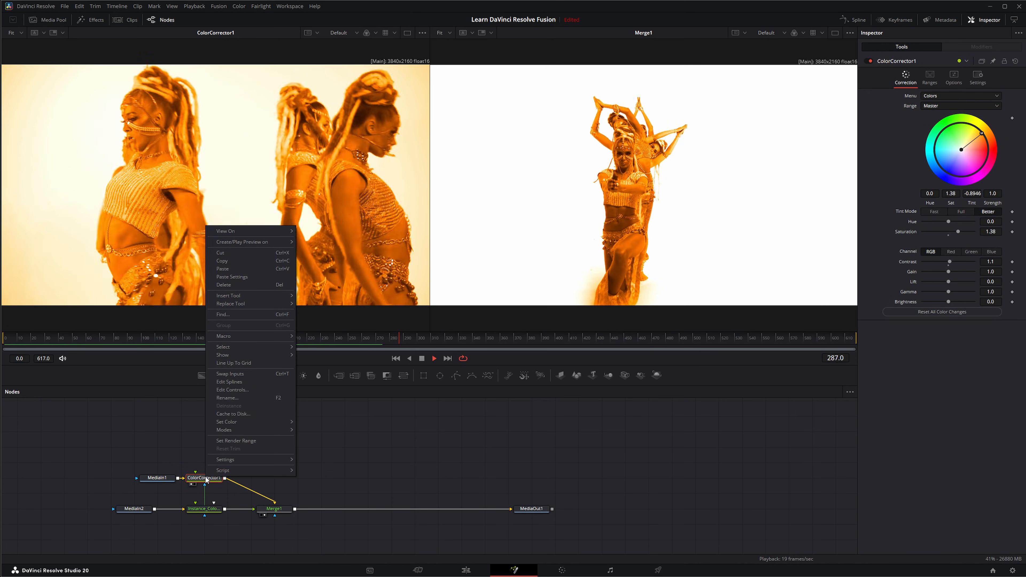
{"action": "left_click", "coordinate": [332, 447]}
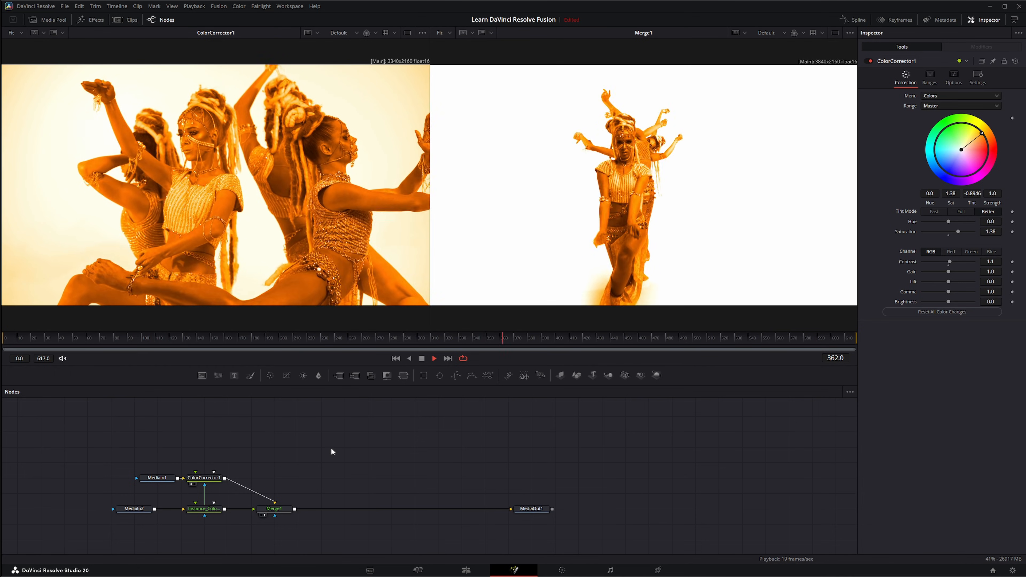